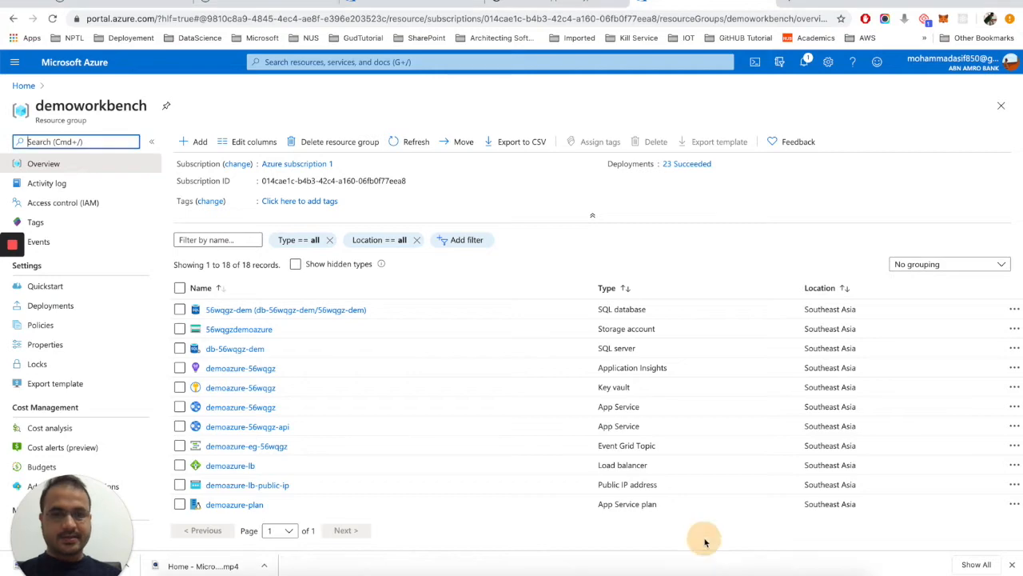
- Review the Setup Process slide in PowerPoint and the workbench creation steps in the Azure Blockchain Workbench prototype blog post
{"action": "left_click", "coordinate": [776, 569]}
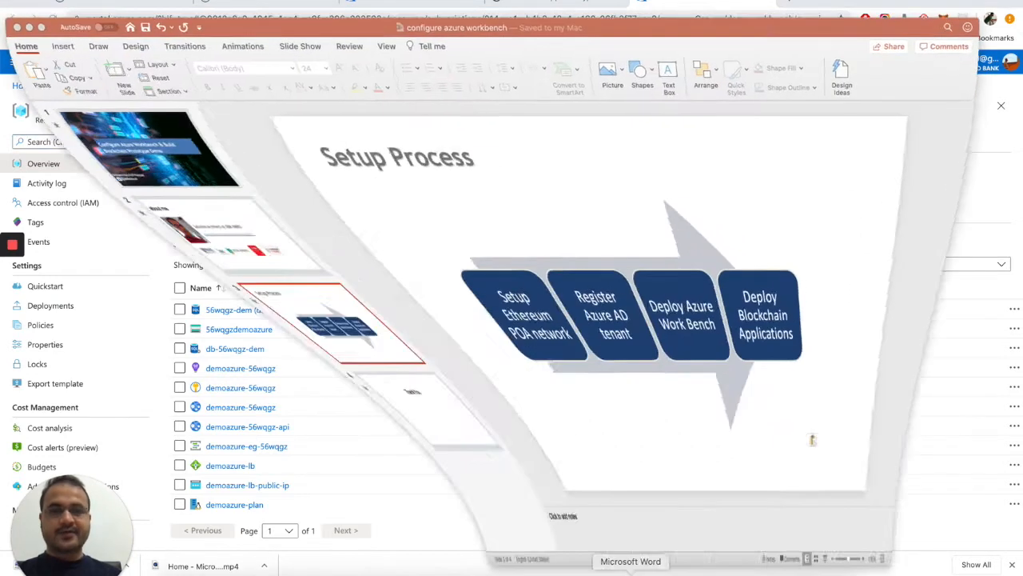
{"action": "left_click", "coordinate": [28, 27]}
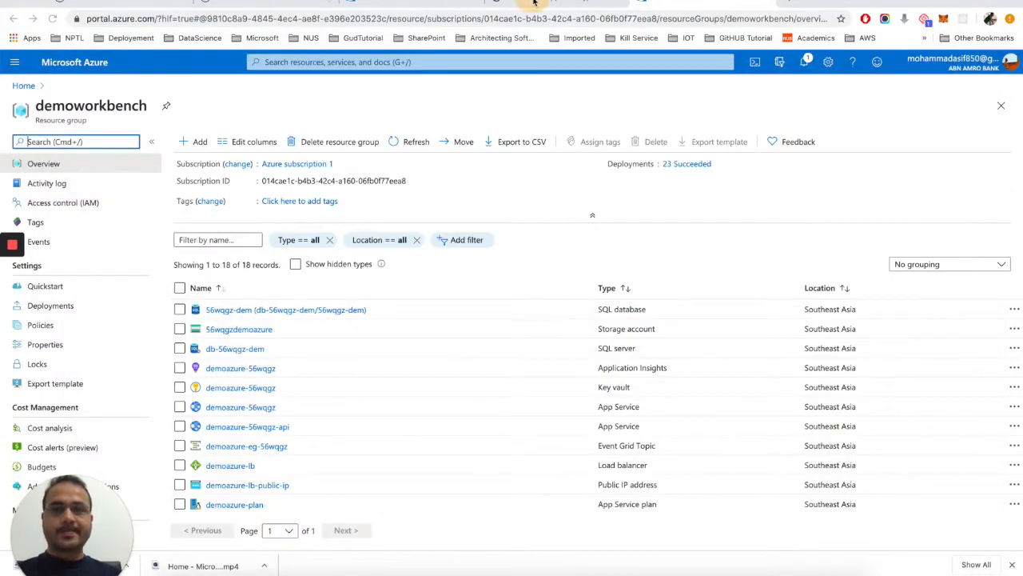
{"action": "left_click", "coordinate": [533, 4]}
{"action": "scroll", "coordinate": [630, 274], "scroll_direction": "up", "scroll_amount": 10}
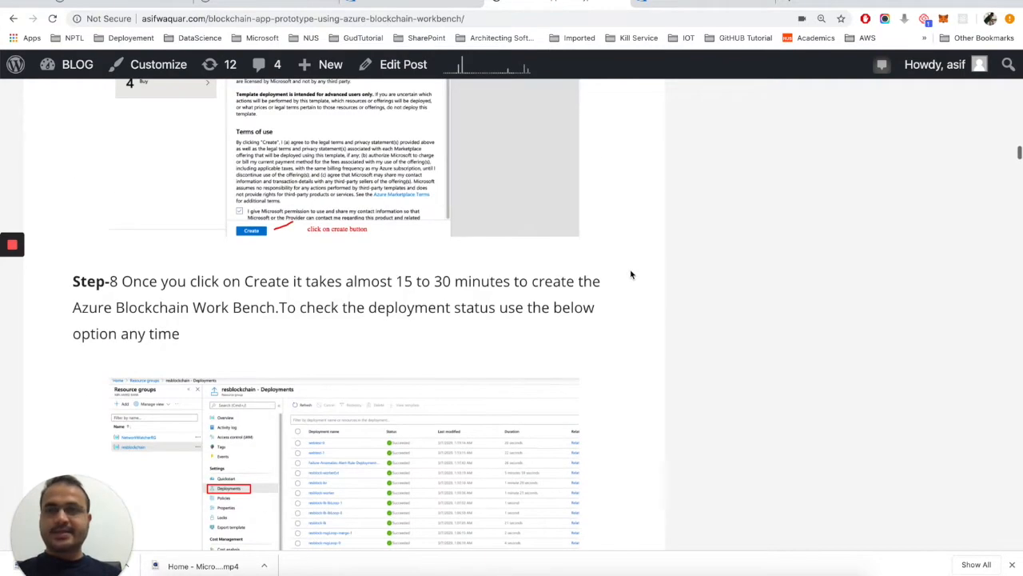
{"action": "scroll", "coordinate": [630, 274], "scroll_direction": "up", "scroll_amount": 5}
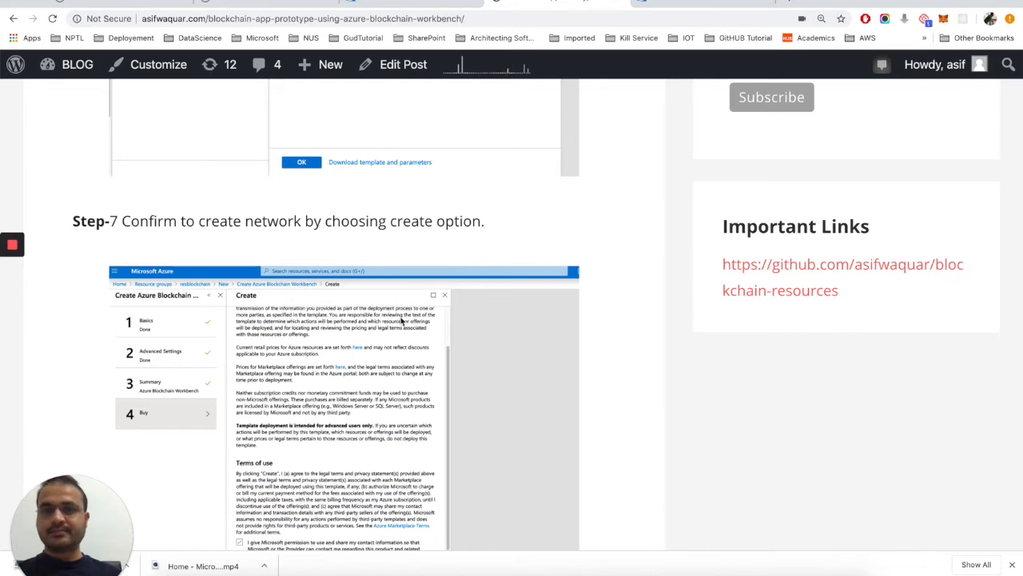
{"action": "scroll", "coordinate": [402, 322], "scroll_direction": "up", "scroll_amount": 15}
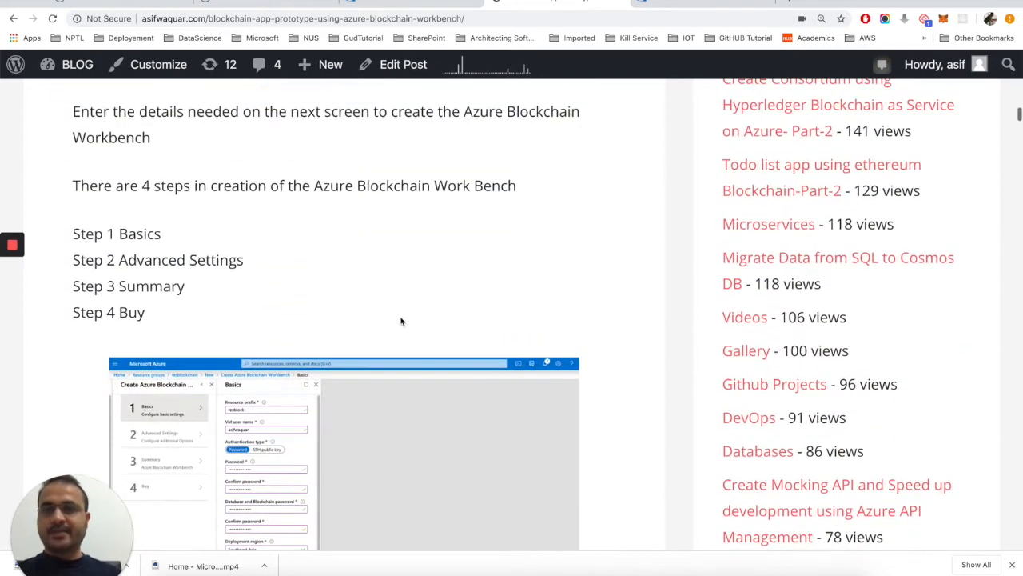
{"action": "scroll", "coordinate": [402, 321], "scroll_direction": "down", "scroll_amount": 1}
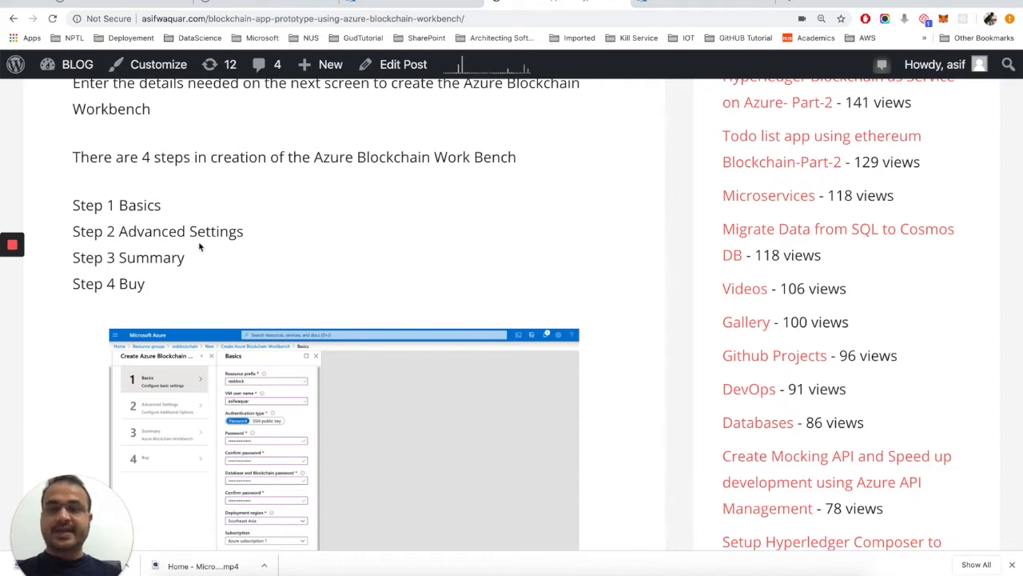
{"action": "scroll", "coordinate": [200, 247], "scroll_direction": "down", "scroll_amount": 7}
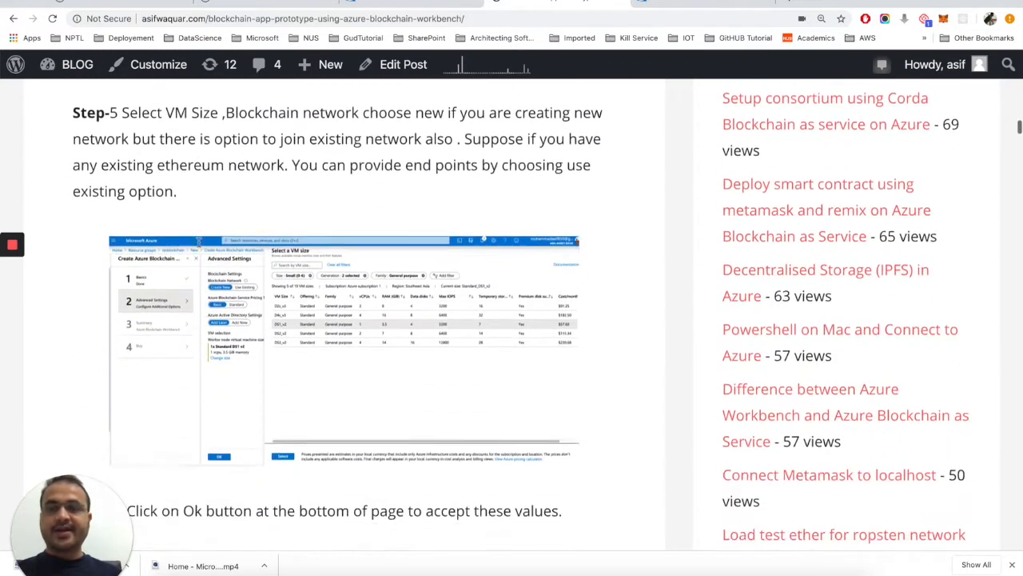
{"action": "scroll", "coordinate": [200, 247], "scroll_direction": "down", "scroll_amount": 10}
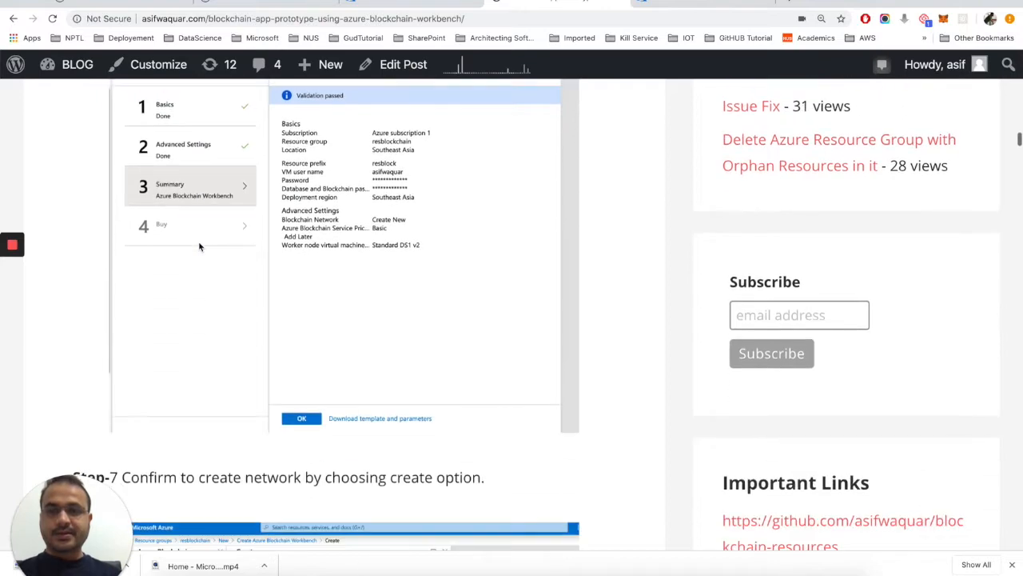
{"action": "scroll", "coordinate": [200, 247], "scroll_direction": "down", "scroll_amount": 10}
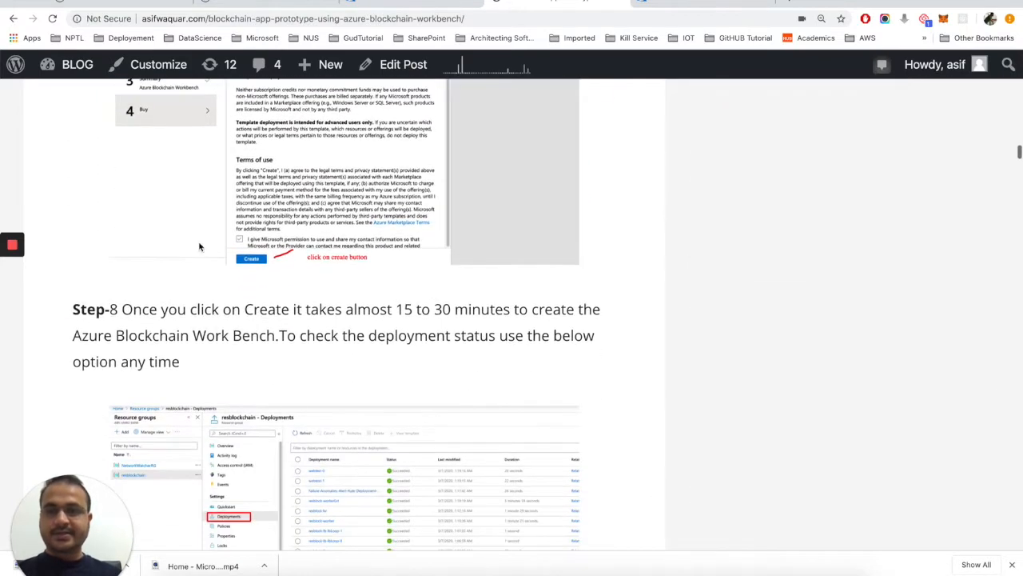
{"action": "scroll", "coordinate": [200, 247], "scroll_direction": "down", "scroll_amount": 3}
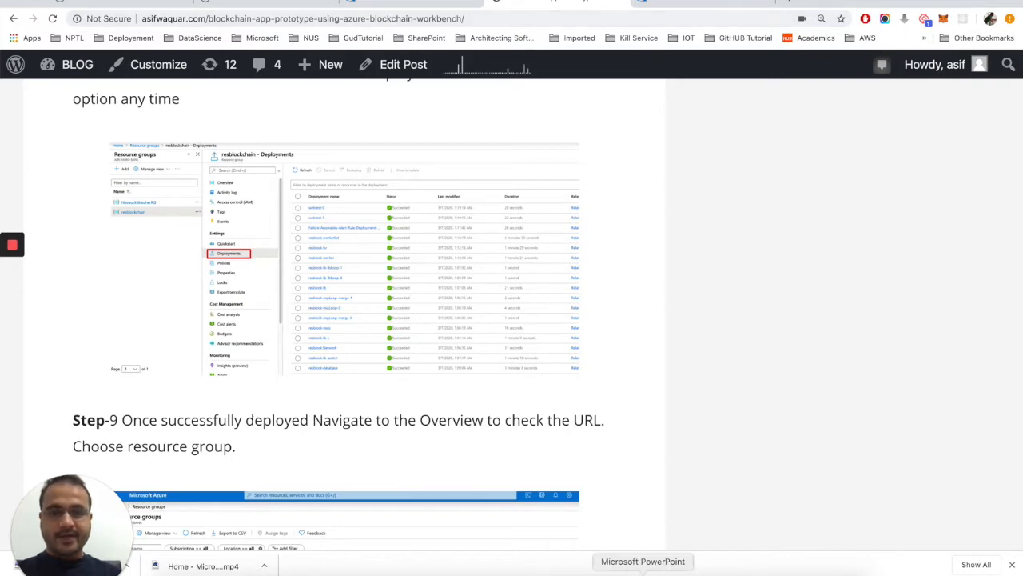
{"action": "left_click", "coordinate": [652, 569]}
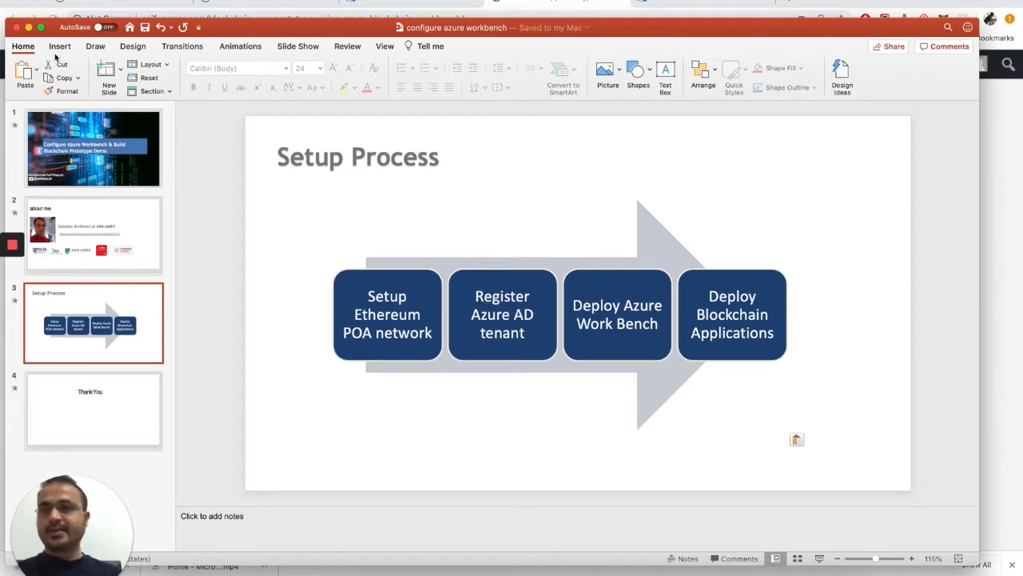
{"action": "left_click", "coordinate": [33, 27]}
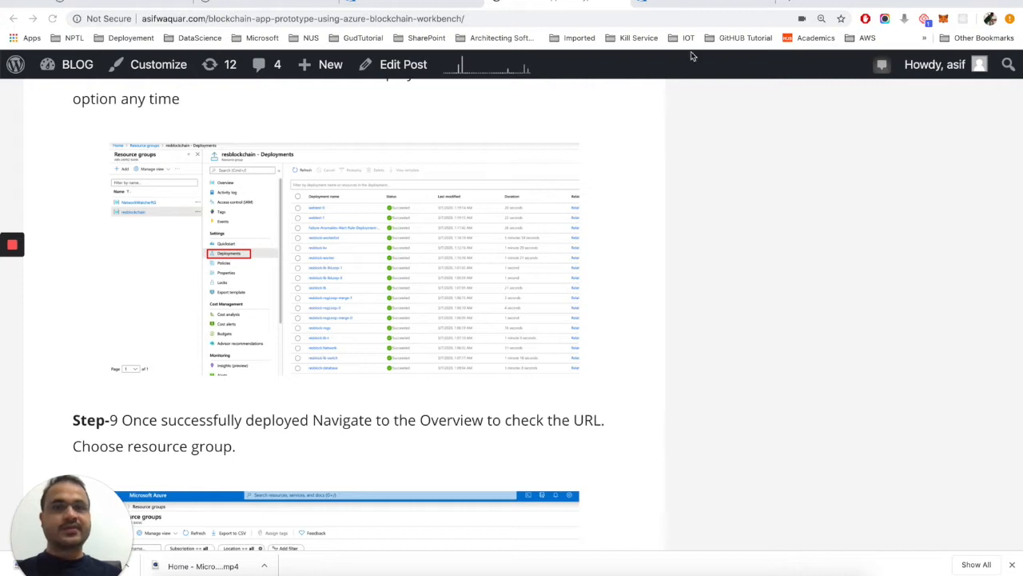
- Sort the demoworkbench resource group by type and open the demoazure-56wqgz App Service in a new browser tab, dismissing the service notification
{"action": "left_click", "coordinate": [695, 4]}
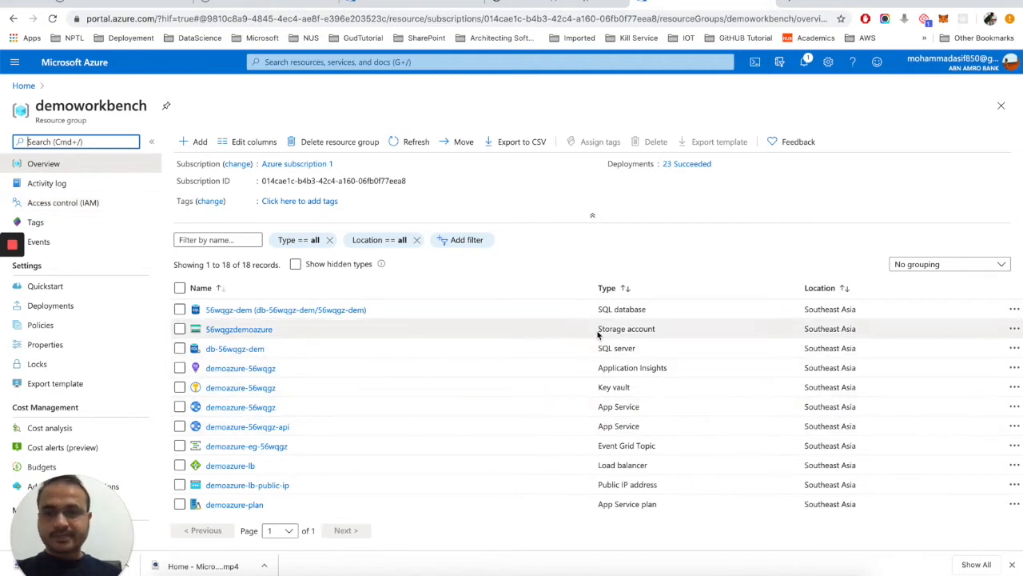
{"action": "left_click", "coordinate": [640, 292]}
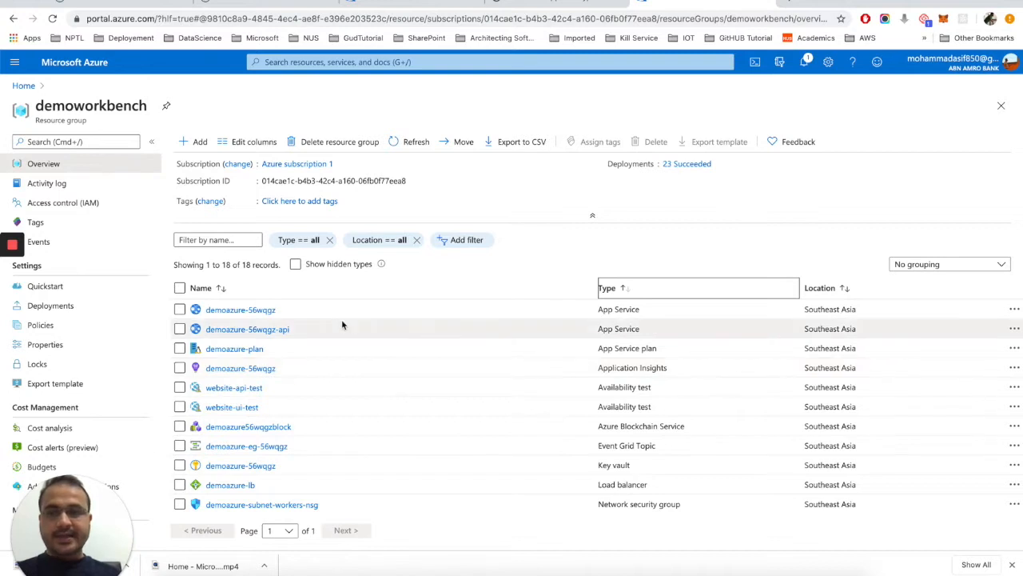
{"action": "right_click", "coordinate": [266, 311]}
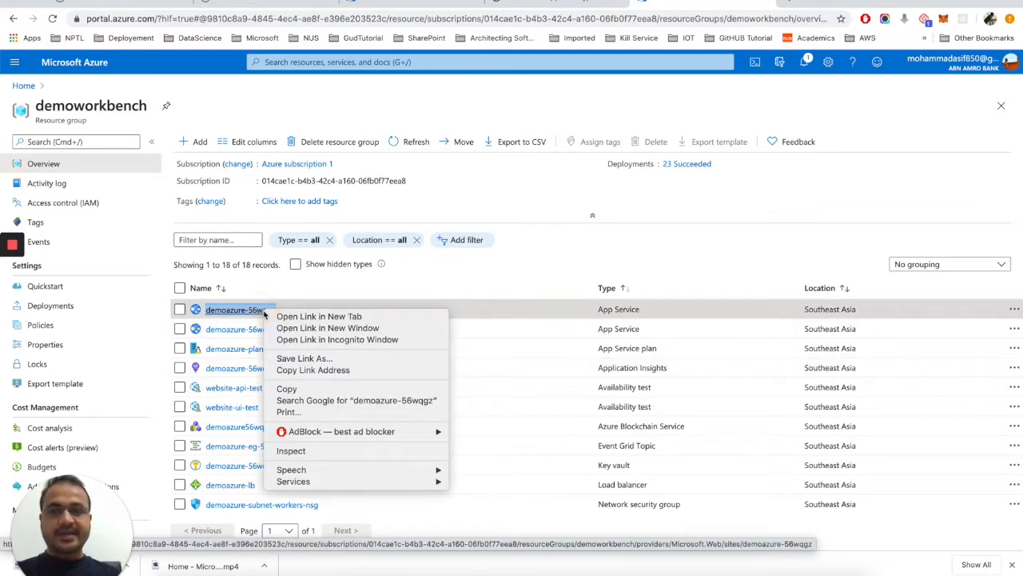
{"action": "left_click", "coordinate": [282, 317]}
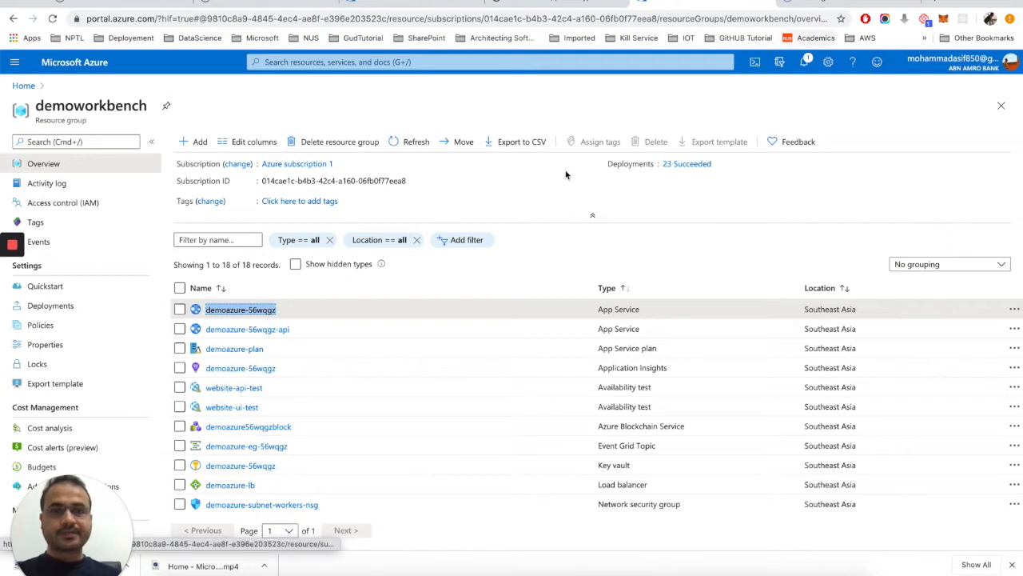
{"action": "left_click", "coordinate": [838, 2]}
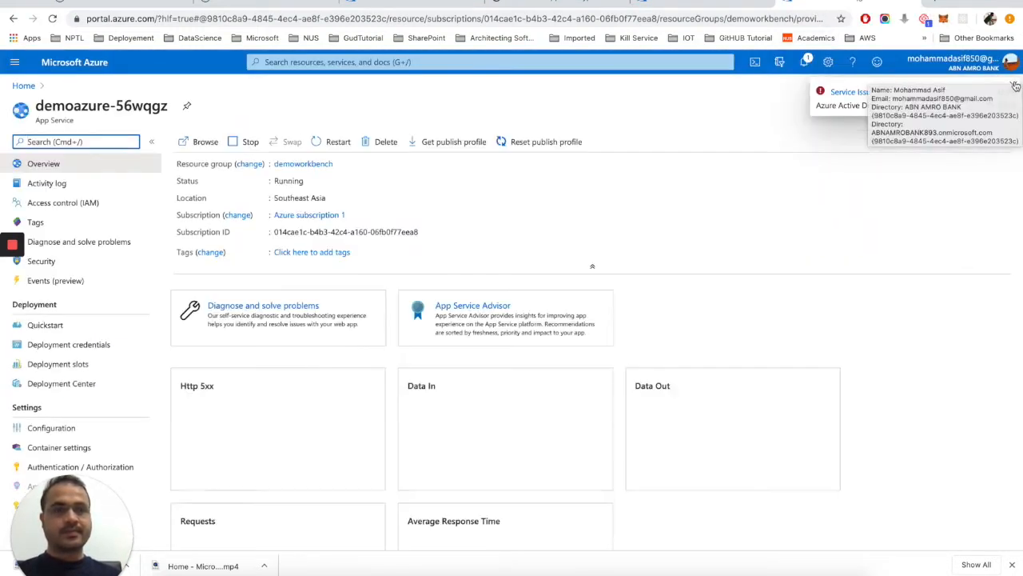
{"action": "left_click", "coordinate": [1013, 86]}
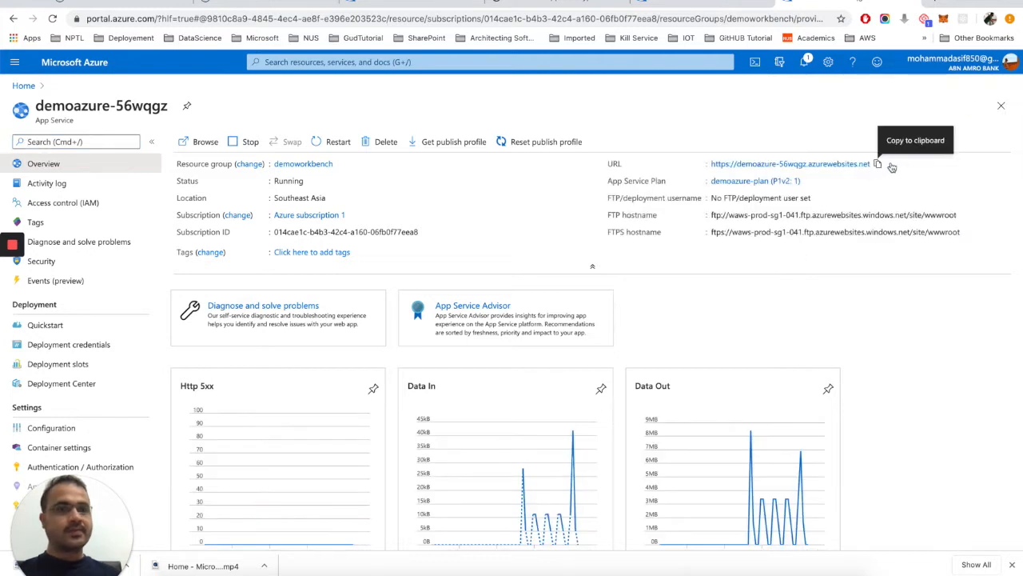
- Copy the demoazure-56wqgz App Service URL and load the workbench site in a new browser tab
{"action": "left_click", "coordinate": [878, 164]}
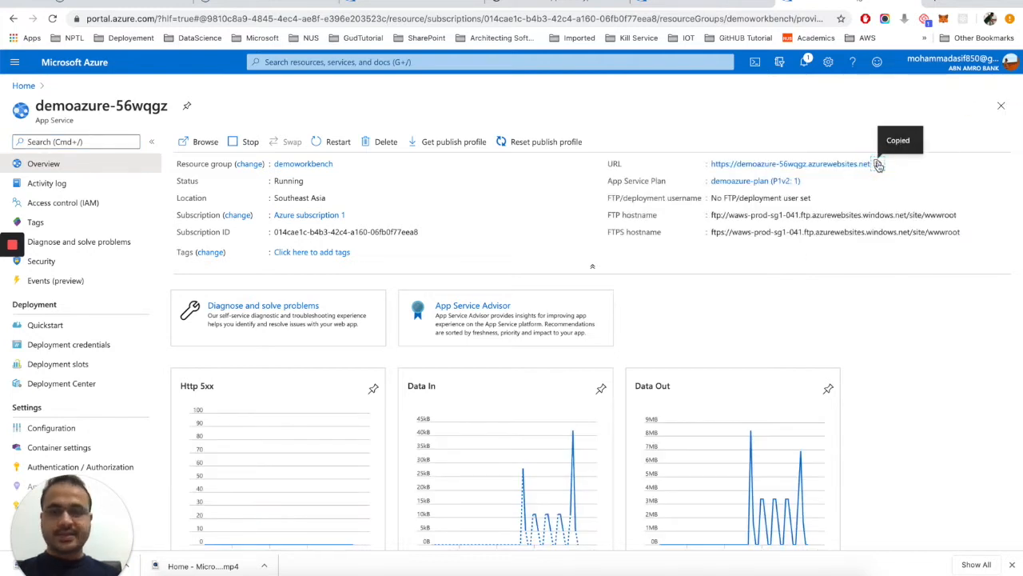
{"action": "left_click", "coordinate": [939, 5]}
{"action": "key", "text": "ctrl+v"}
{"action": "key", "text": "Return"}
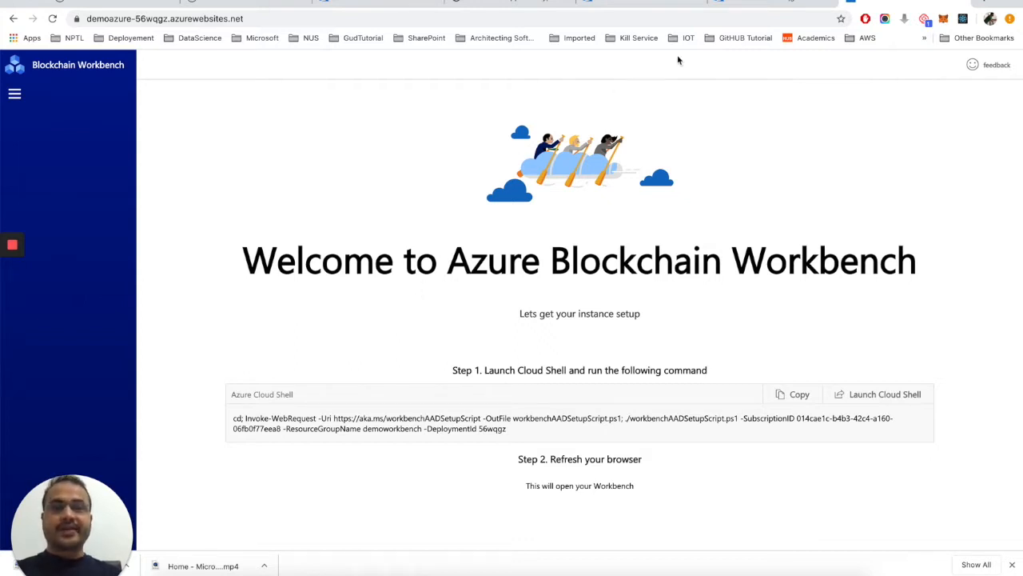
- Open the demoazure-56wqgz-api App Service from the demoworkbench resource group in a new browser tab and dismiss the service notification
{"action": "left_click", "coordinate": [773, 3]}
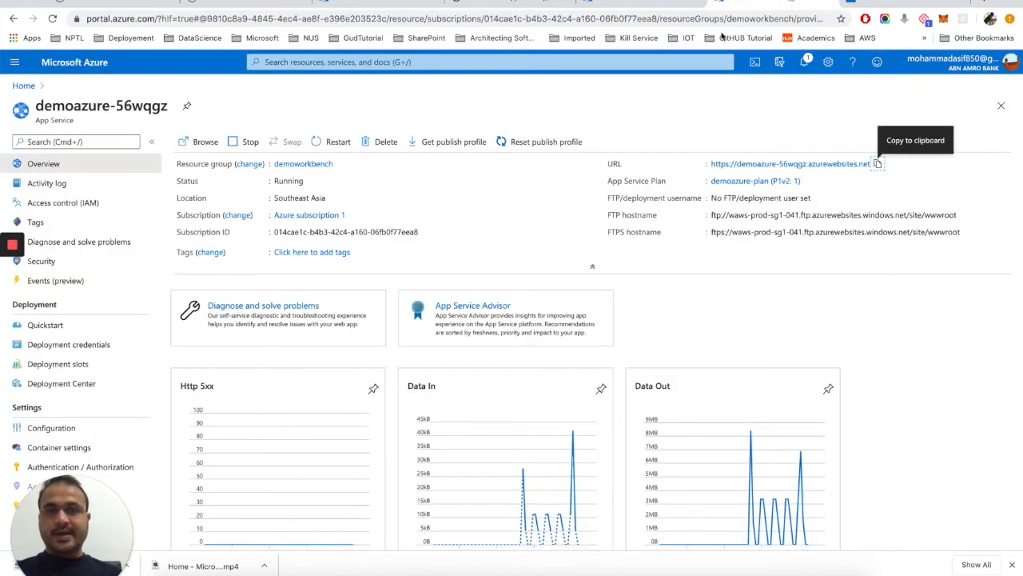
{"action": "left_click", "coordinate": [632, 6]}
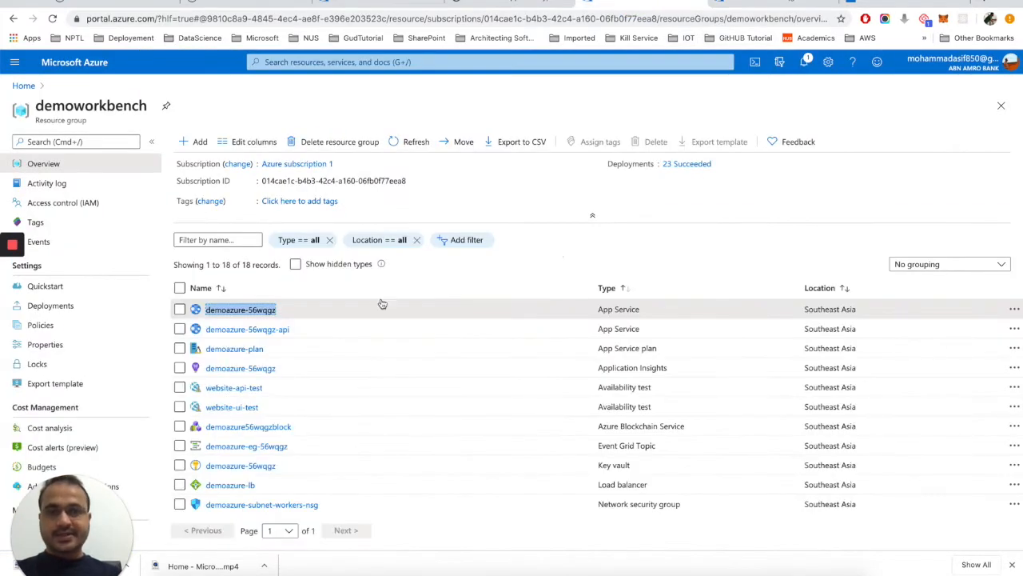
{"action": "right_click", "coordinate": [257, 328]}
{"action": "left_click", "coordinate": [270, 334]}
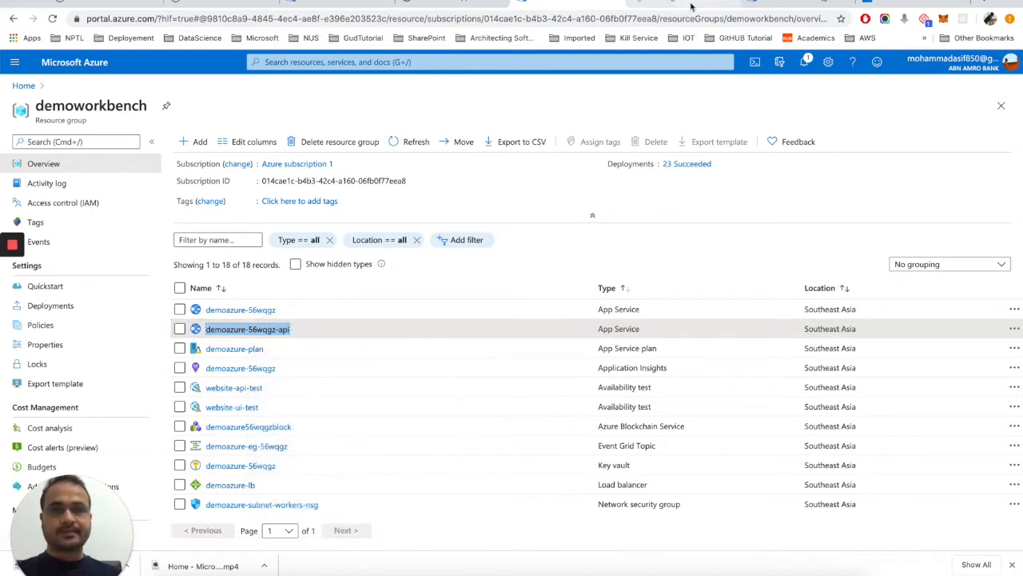
{"action": "left_click", "coordinate": [687, 5]}
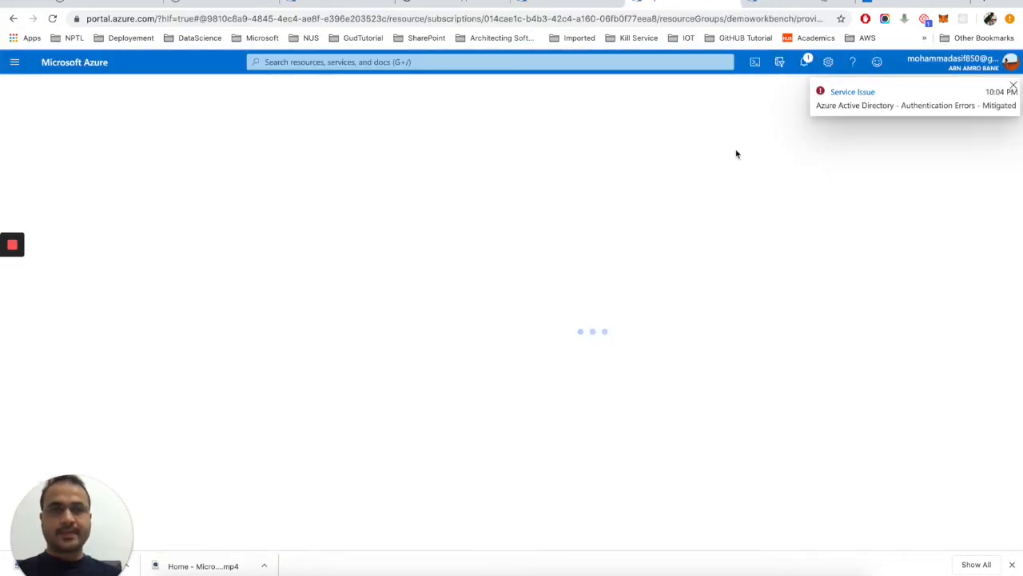
{"action": "left_click", "coordinate": [1014, 86]}
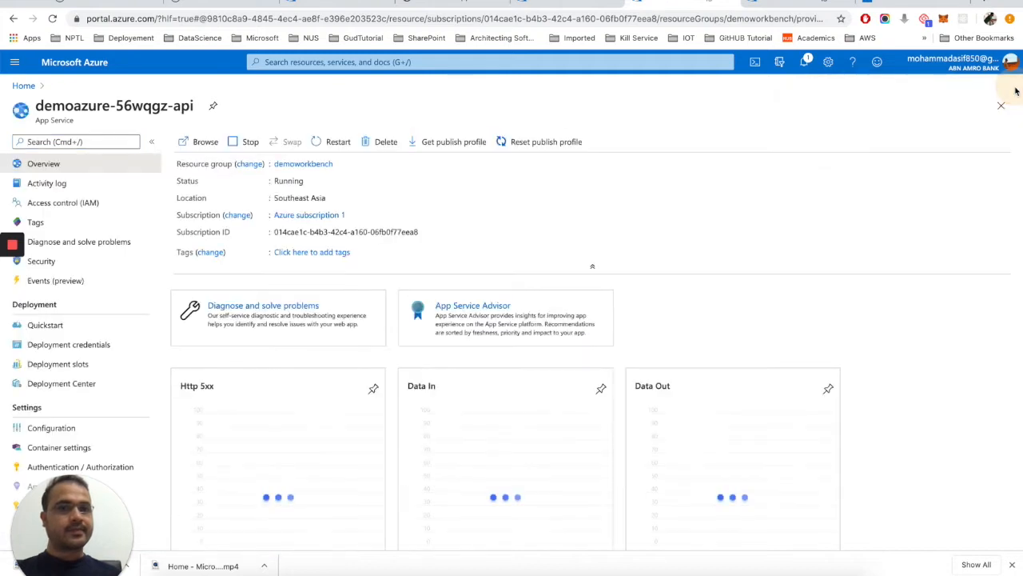
- Copy the demoazure-56wqgz-api App Service URL and load the API site in a new browser tab
{"action": "left_click", "coordinate": [891, 164]}
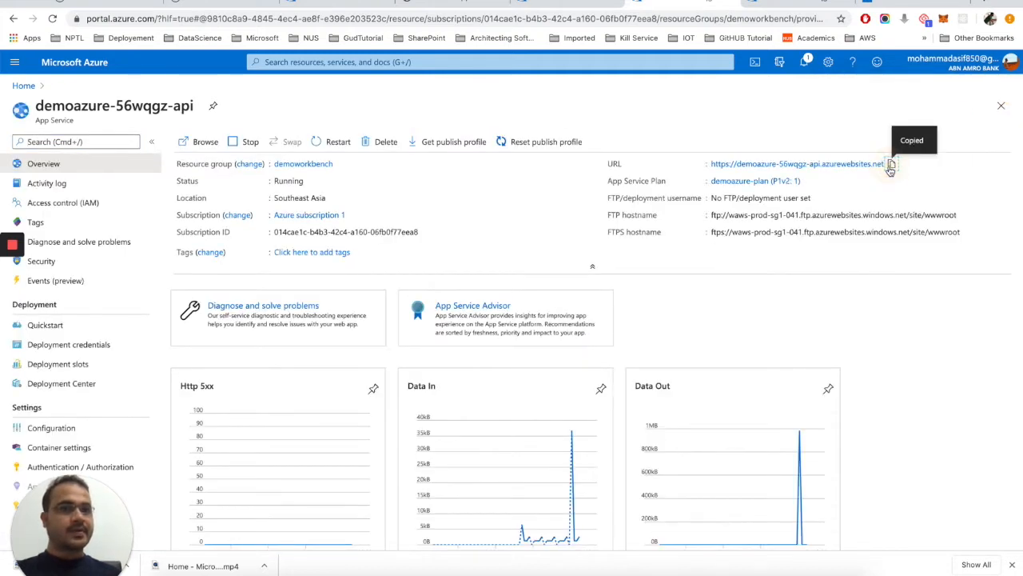
{"action": "left_click", "coordinate": [985, 4]}
{"action": "key", "text": "ctrl+v"}
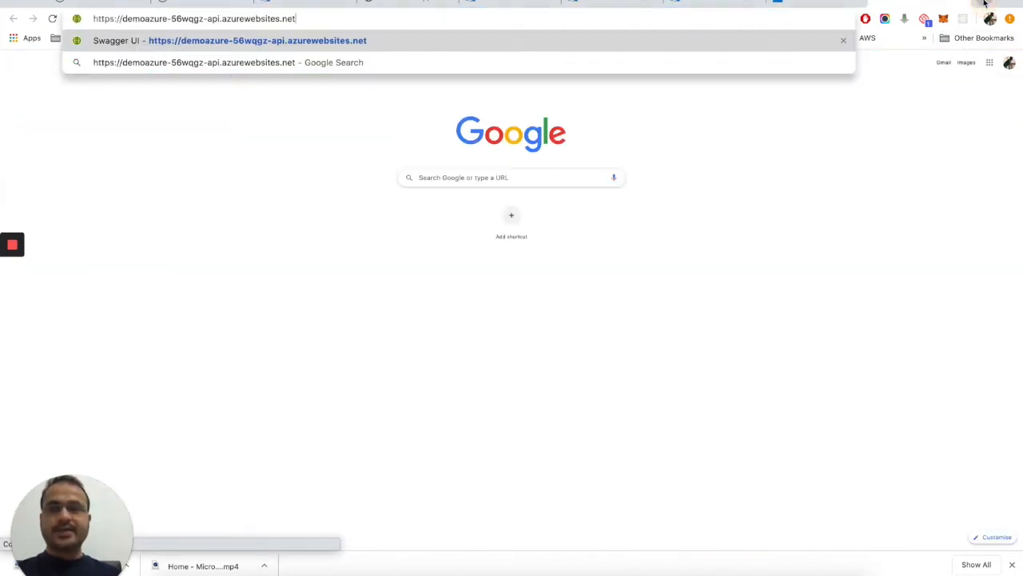
{"action": "key", "text": "Return"}
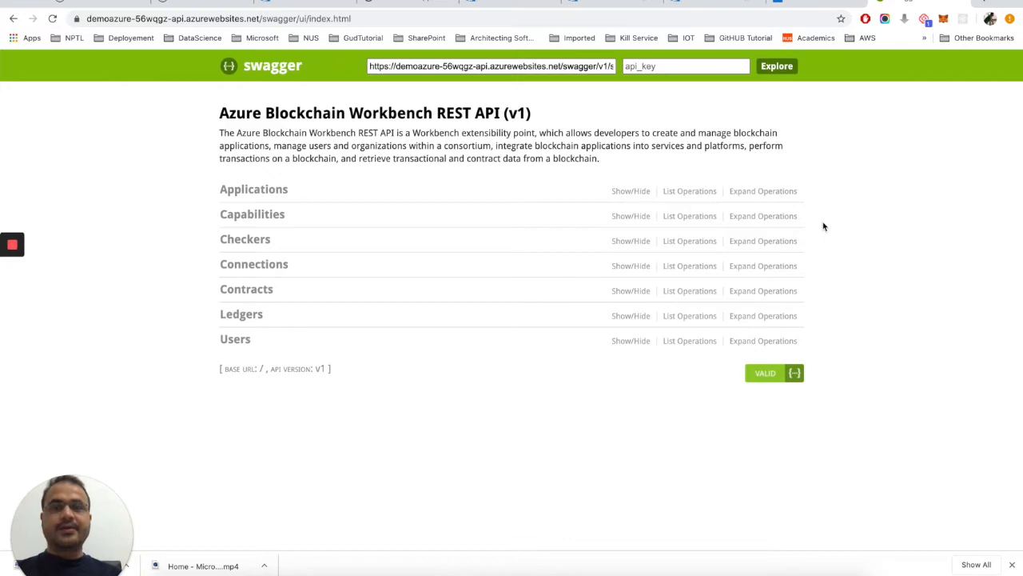
- Return to the demoworkbench resource group, look through its resources and open the 56wqgz-dem SQL database in a new browser tab
{"action": "left_click", "coordinate": [713, 9]}
{"action": "left_click", "coordinate": [598, 8]}
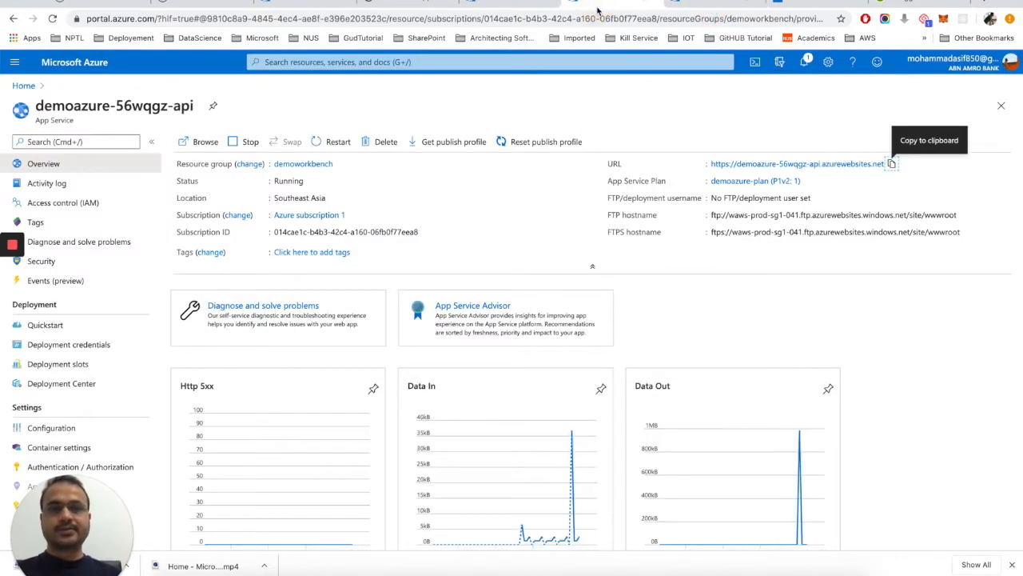
{"action": "left_click", "coordinate": [526, 7]}
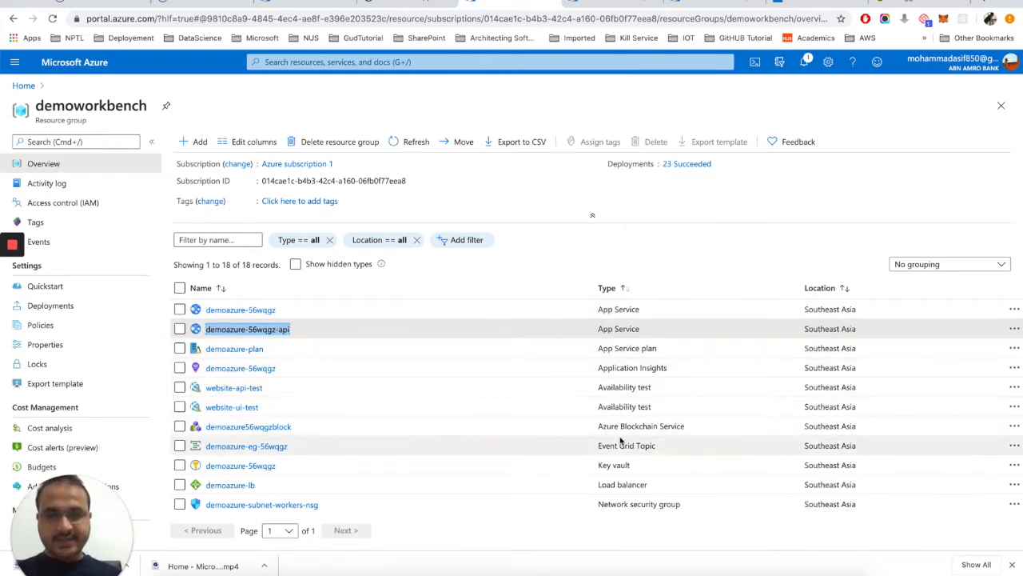
{"action": "scroll", "coordinate": [604, 474], "scroll_direction": "down", "scroll_amount": 2}
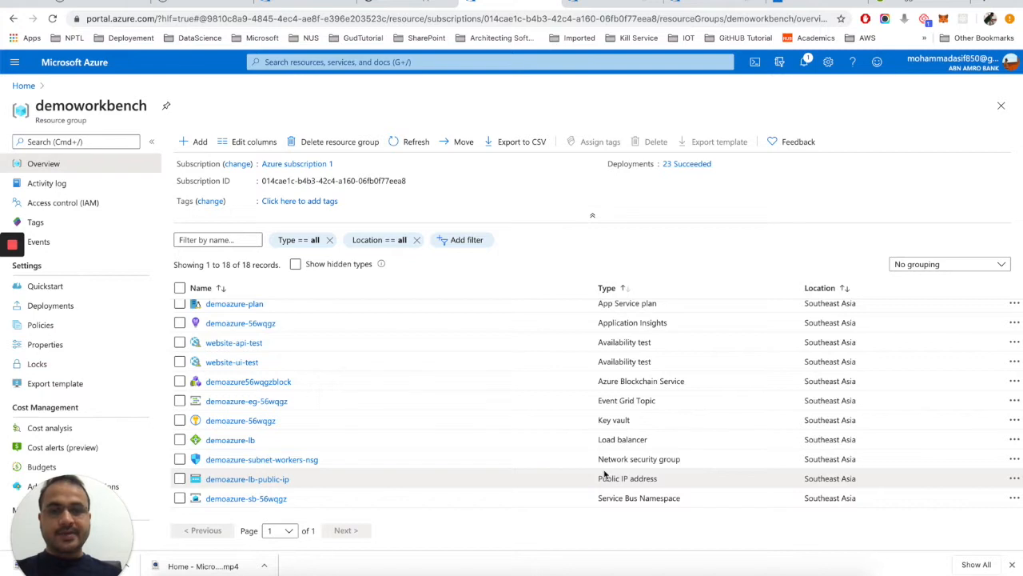
{"action": "scroll", "coordinate": [605, 473], "scroll_direction": "down", "scroll_amount": 2}
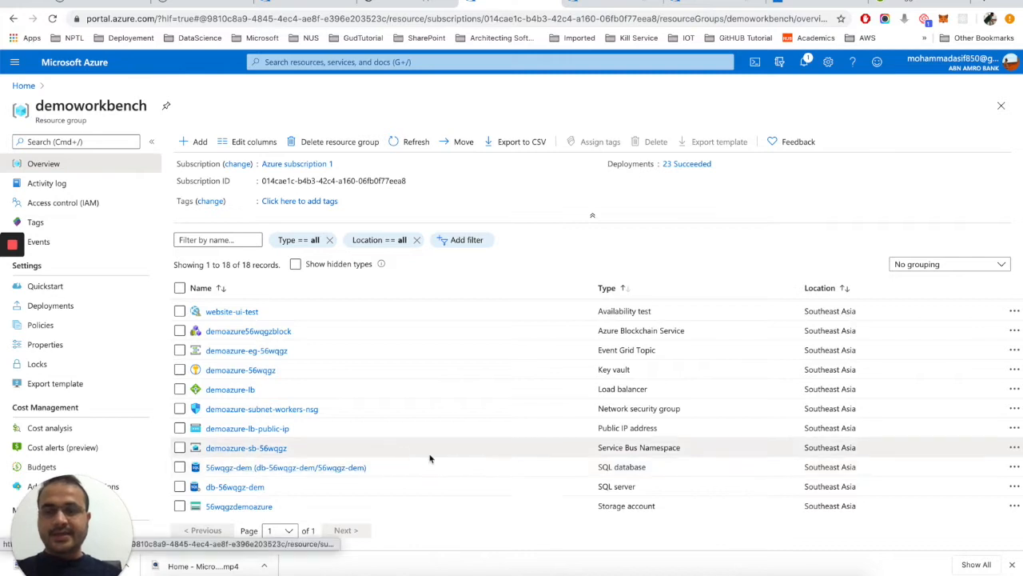
{"action": "scroll", "coordinate": [429, 458], "scroll_direction": "down", "scroll_amount": 2}
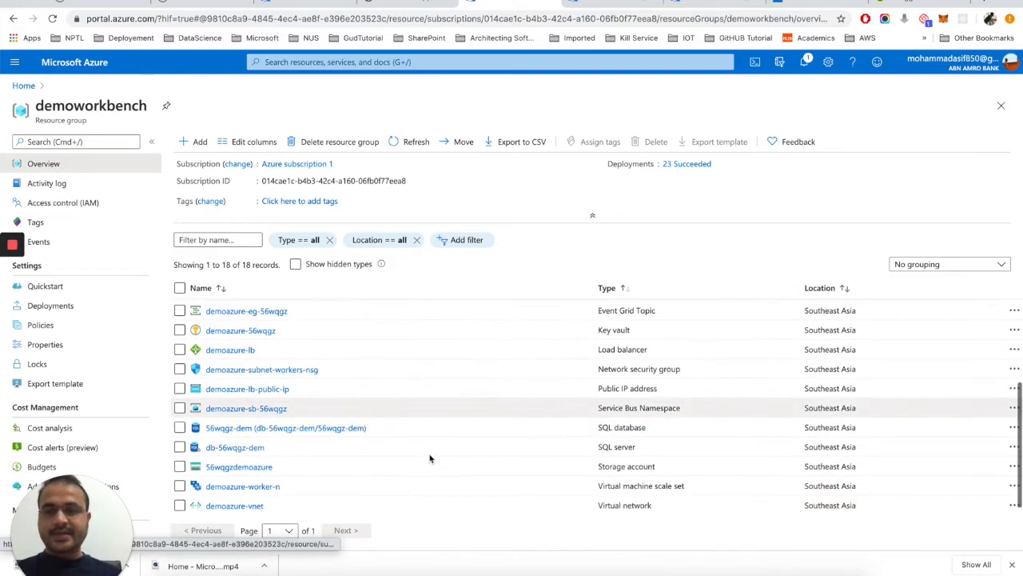
{"action": "right_click", "coordinate": [315, 429]}
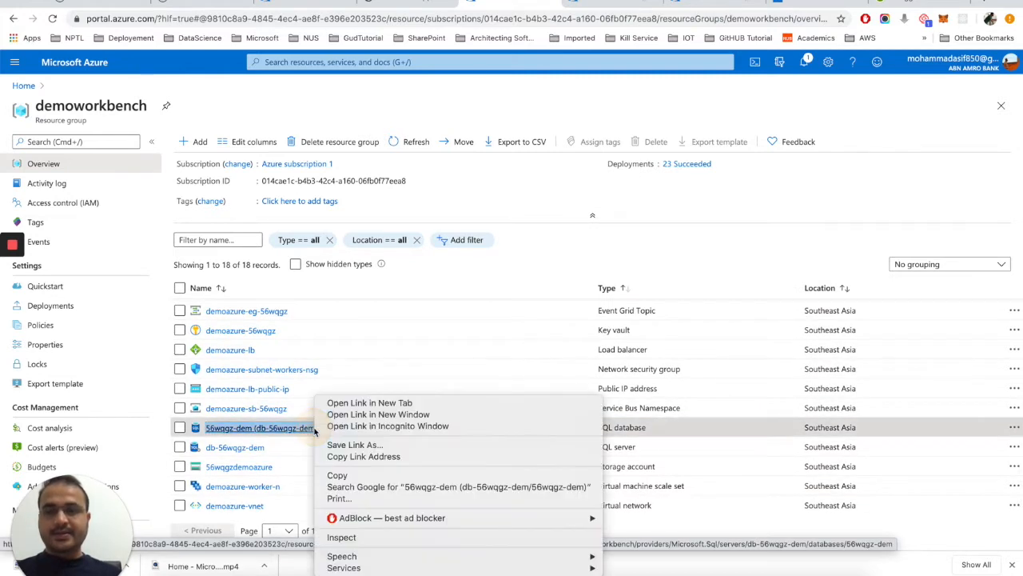
{"action": "left_click", "coordinate": [355, 405]}
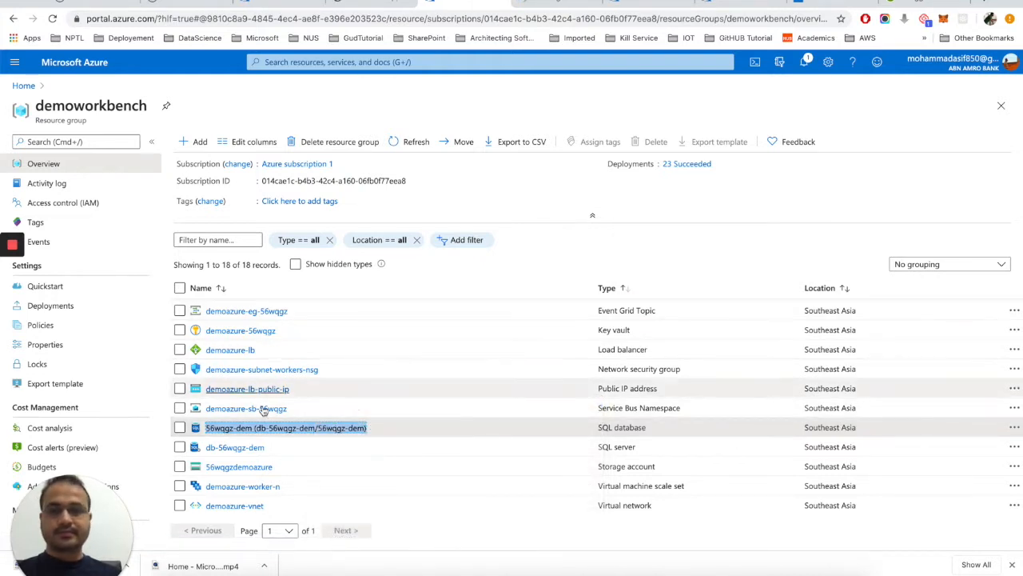
- Open the db-56wqgz-dem SQL server in a new browser tab and look over the SQL database and server overview pages
{"action": "right_click", "coordinate": [237, 448]}
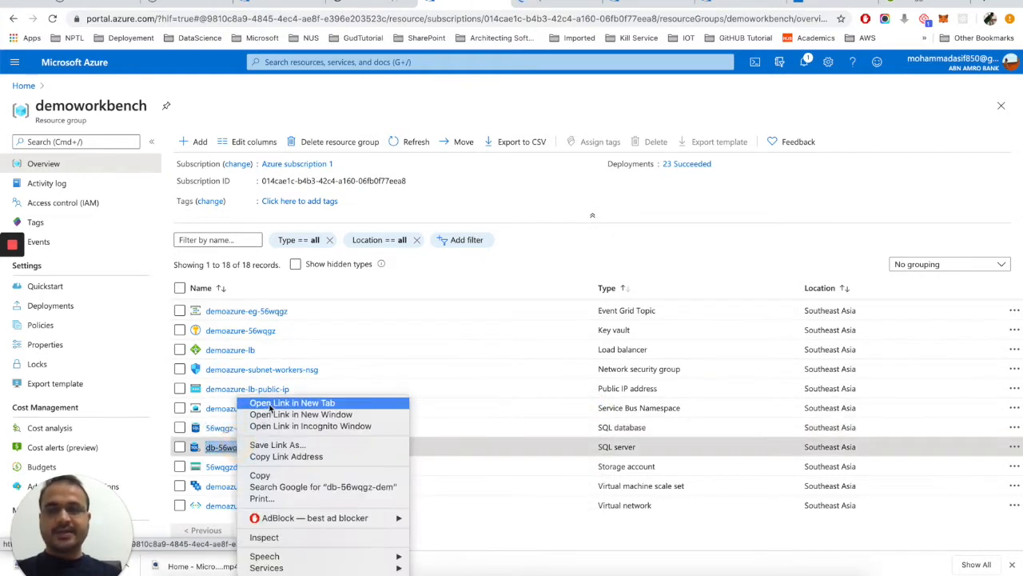
{"action": "left_click", "coordinate": [288, 403]}
{"action": "left_click", "coordinate": [515, 5]}
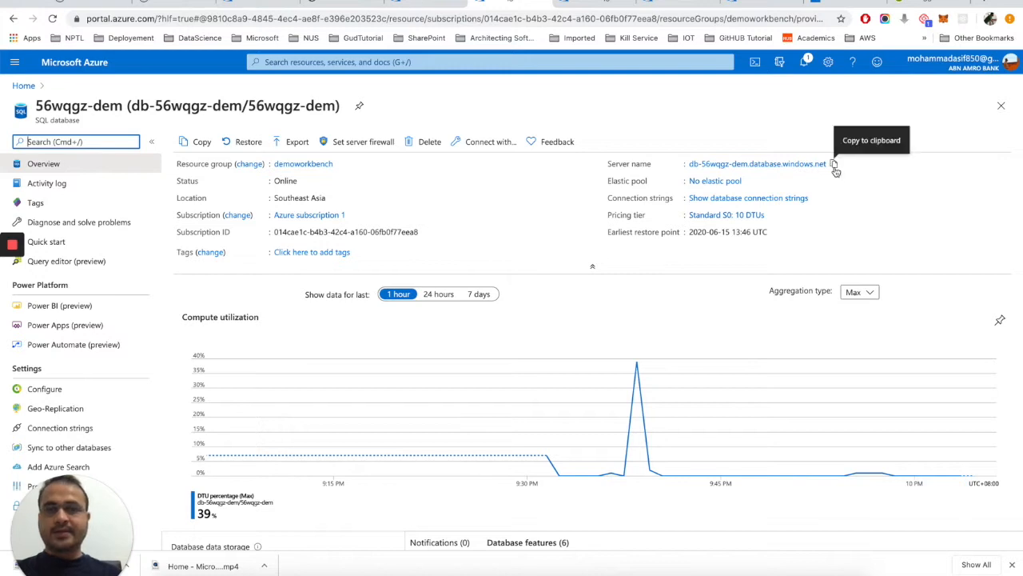
{"action": "left_click", "coordinate": [619, 13]}
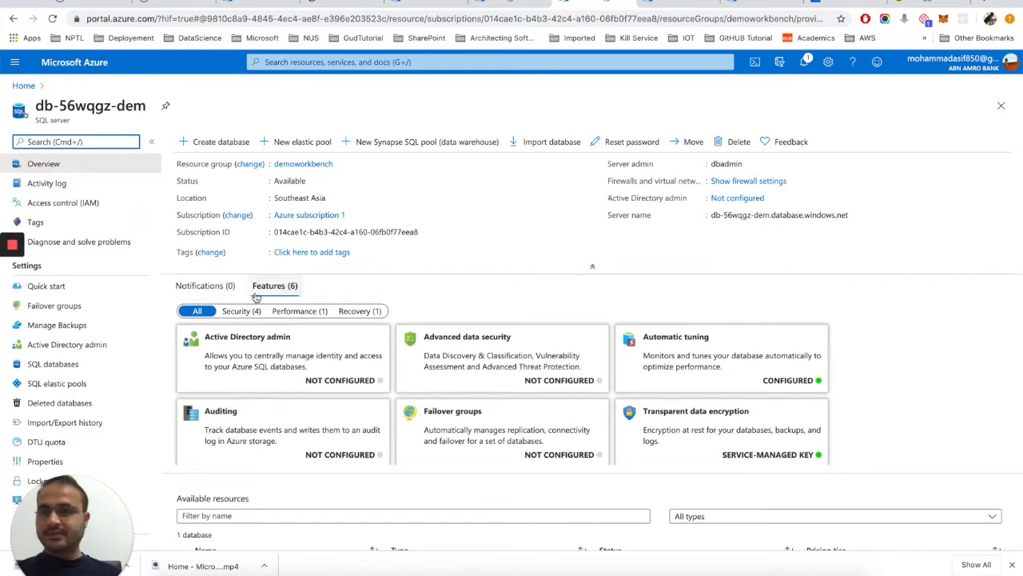
{"action": "scroll", "coordinate": [100, 224], "scroll_direction": "down", "scroll_amount": 3}
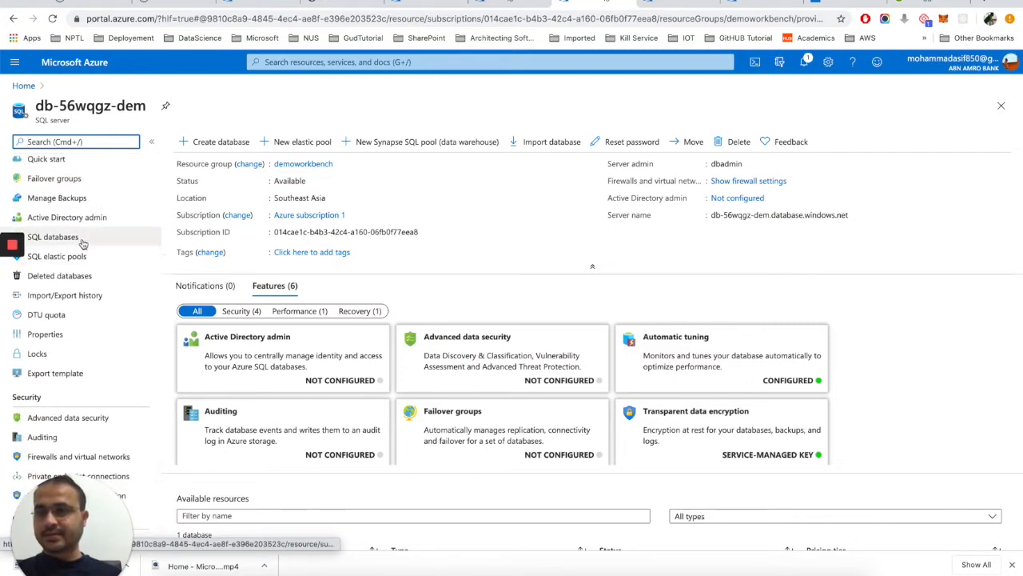
{"action": "scroll", "coordinate": [82, 244], "scroll_direction": "down", "scroll_amount": 3}
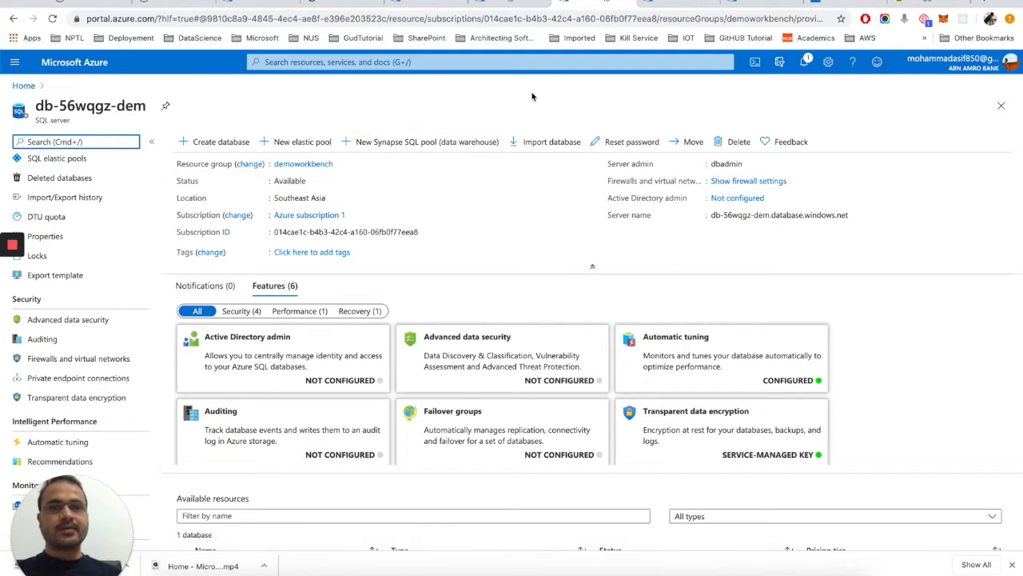
- Switch to the blog guide and read Step-9 through Step-15 on the web app, API and Active Directory details
{"action": "left_click", "coordinate": [434, 7]}
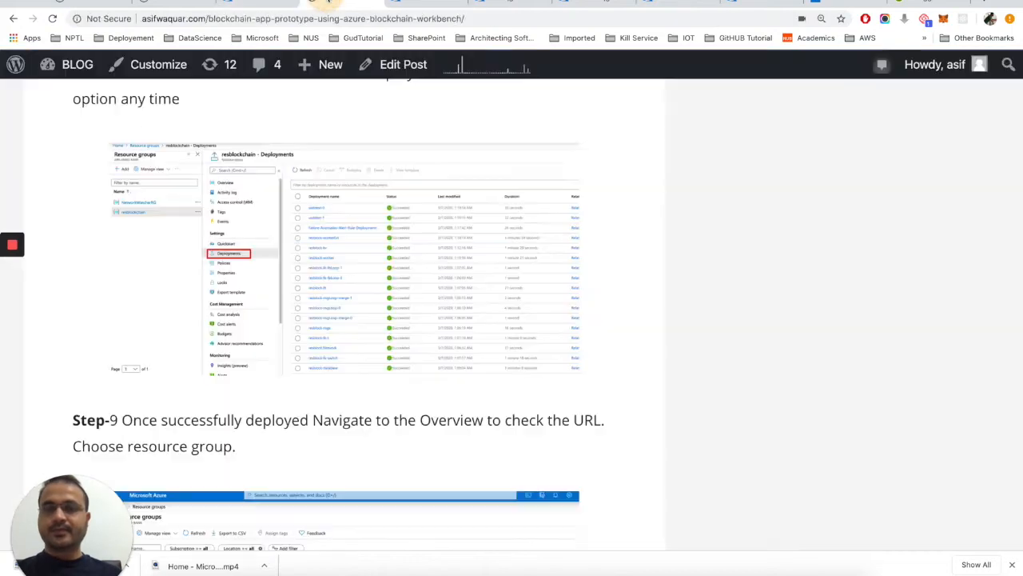
{"action": "left_click", "coordinate": [328, 5]}
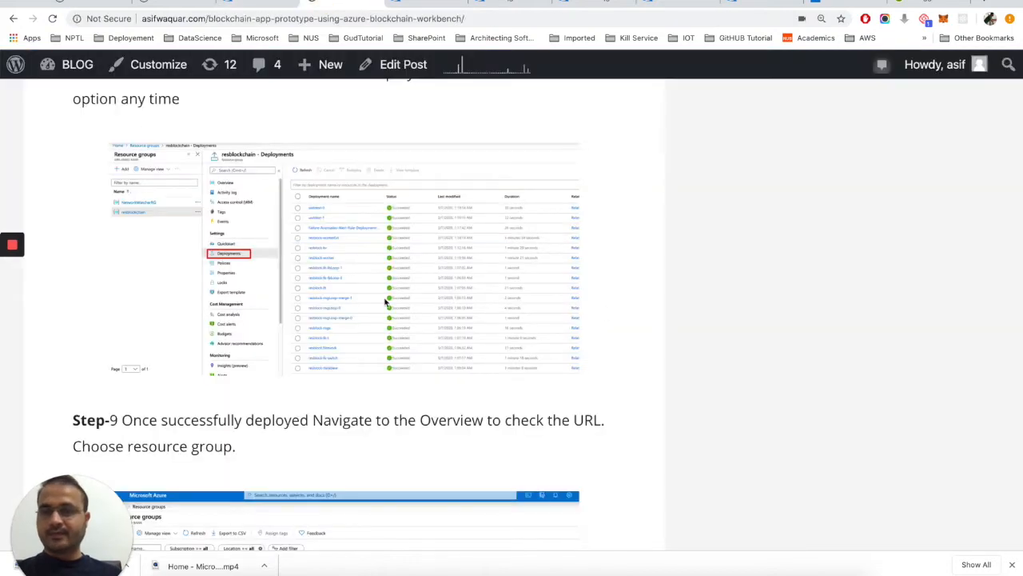
{"action": "scroll", "coordinate": [697, 287], "scroll_direction": "down", "scroll_amount": 5}
{"action": "scroll", "coordinate": [697, 288], "scroll_direction": "down", "scroll_amount": 3}
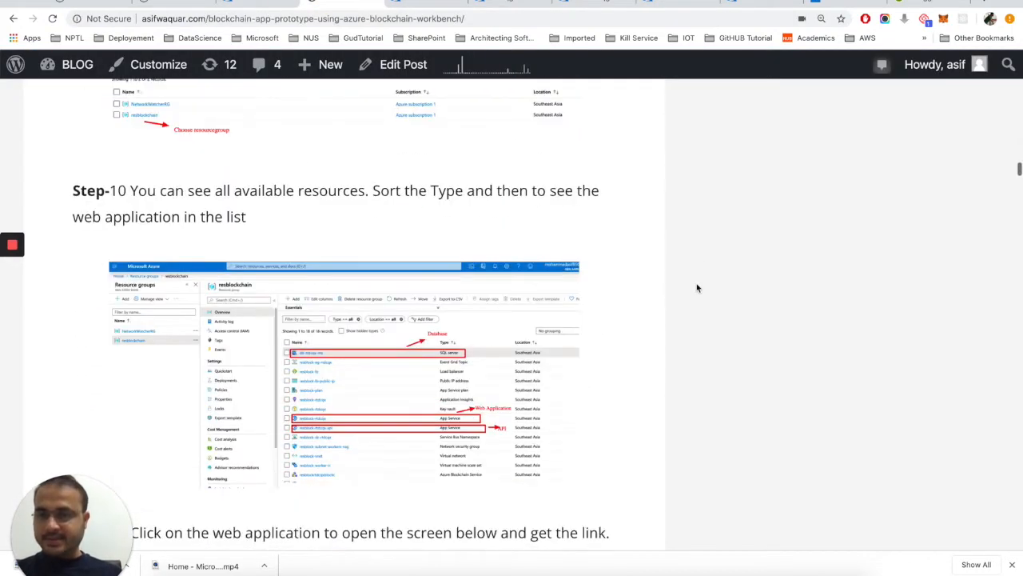
{"action": "scroll", "coordinate": [696, 288], "scroll_direction": "down", "scroll_amount": 6}
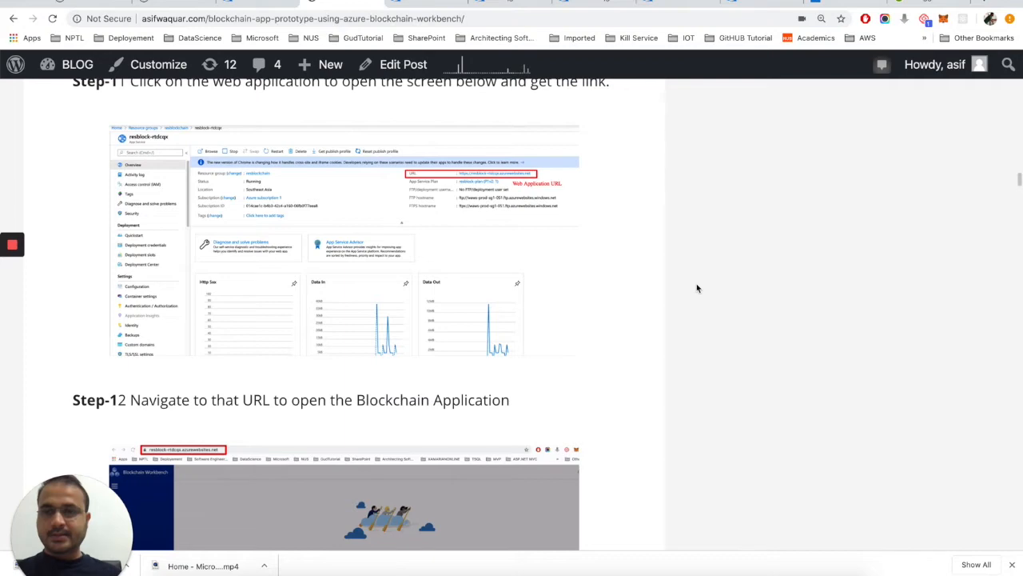
{"action": "scroll", "coordinate": [697, 288], "scroll_direction": "down", "scroll_amount": 10}
{"action": "scroll", "coordinate": [696, 288], "scroll_direction": "up", "scroll_amount": 5}
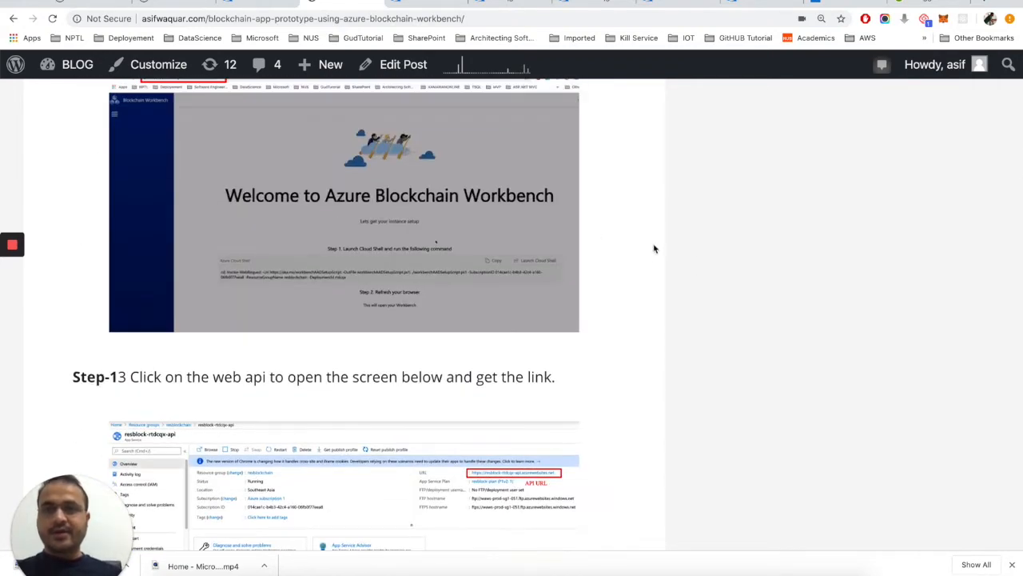
{"action": "scroll", "coordinate": [651, 289], "scroll_direction": "down", "scroll_amount": 2}
{"action": "scroll", "coordinate": [651, 290], "scroll_direction": "down", "scroll_amount": 2}
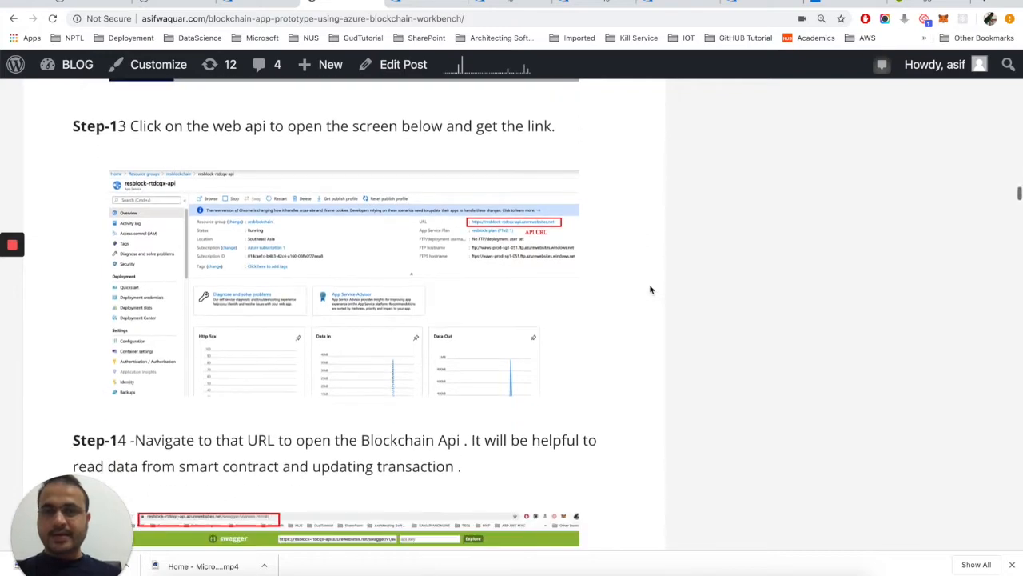
{"action": "scroll", "coordinate": [605, 325], "scroll_direction": "down", "scroll_amount": 8}
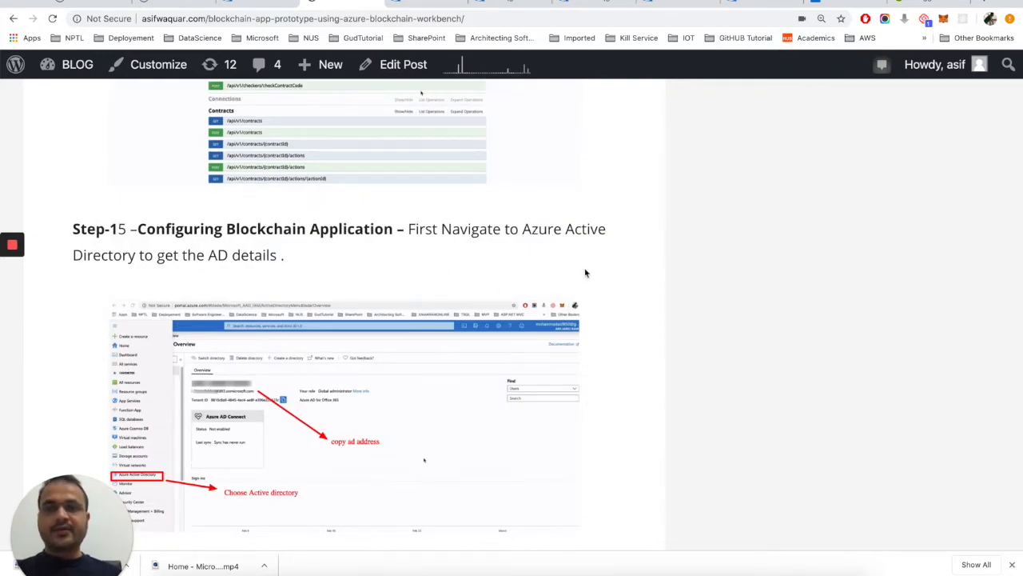
{"action": "scroll", "coordinate": [584, 273], "scroll_direction": "down", "scroll_amount": 2}
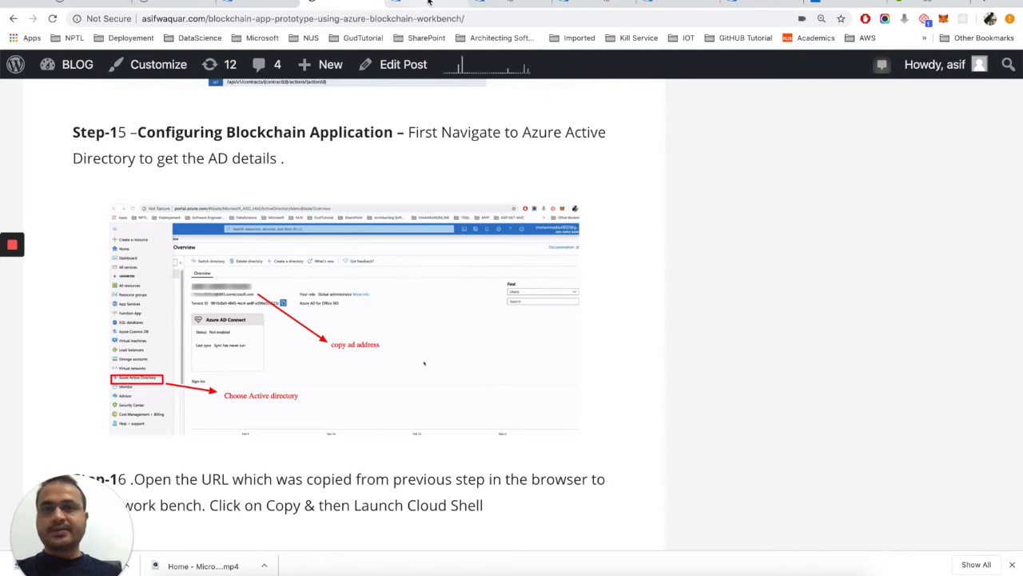
- Return to the Azure portal, open Azure Active Directory and select the ABN AMRO BANK tenant's onmicrosoft.com domain name
{"action": "left_click", "coordinate": [426, 4]}
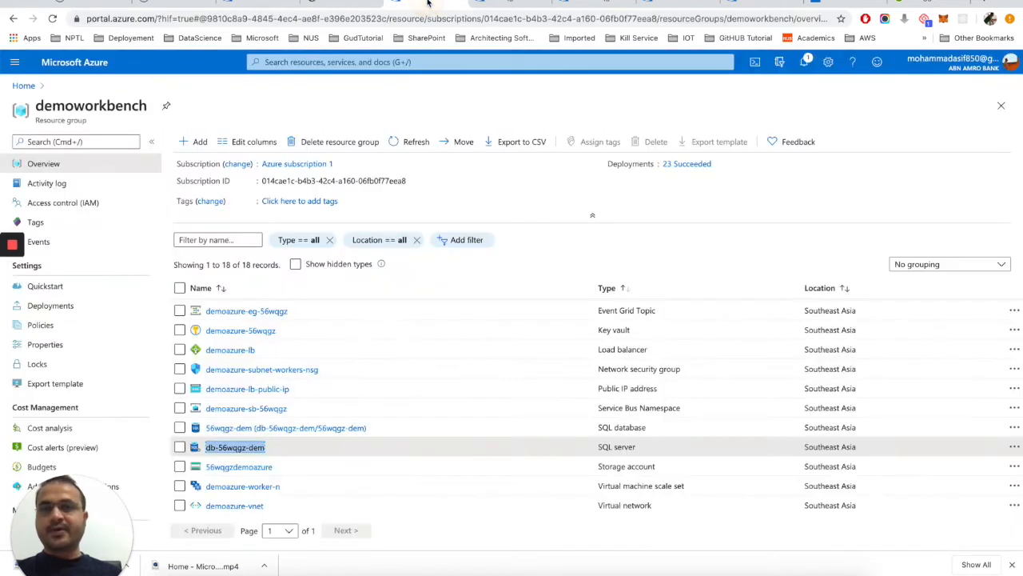
{"action": "left_click", "coordinate": [14, 62]}
{"action": "left_click", "coordinate": [35, 379]}
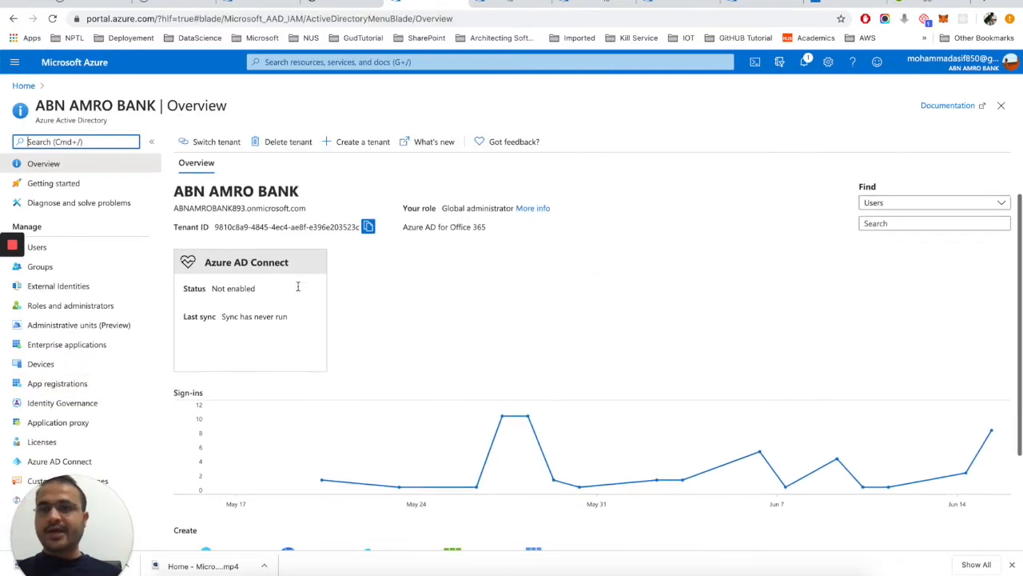
{"action": "left_click_drag", "start_coordinate": [173, 209], "coordinate": [316, 212]}
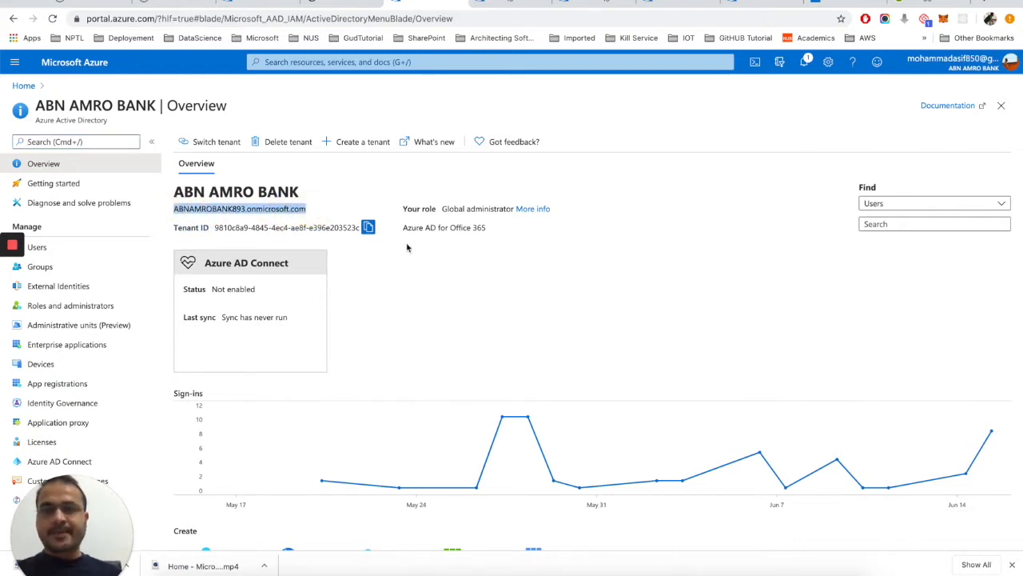
{"action": "scroll", "coordinate": [409, 247], "scroll_direction": "down", "scroll_amount": 1}
- Following Step-16 and Step-17 of the guide, copy the workbench setup command and launch Cloud Shell in the ABN AMRO BANK directory
{"action": "left_click", "coordinate": [352, 5]}
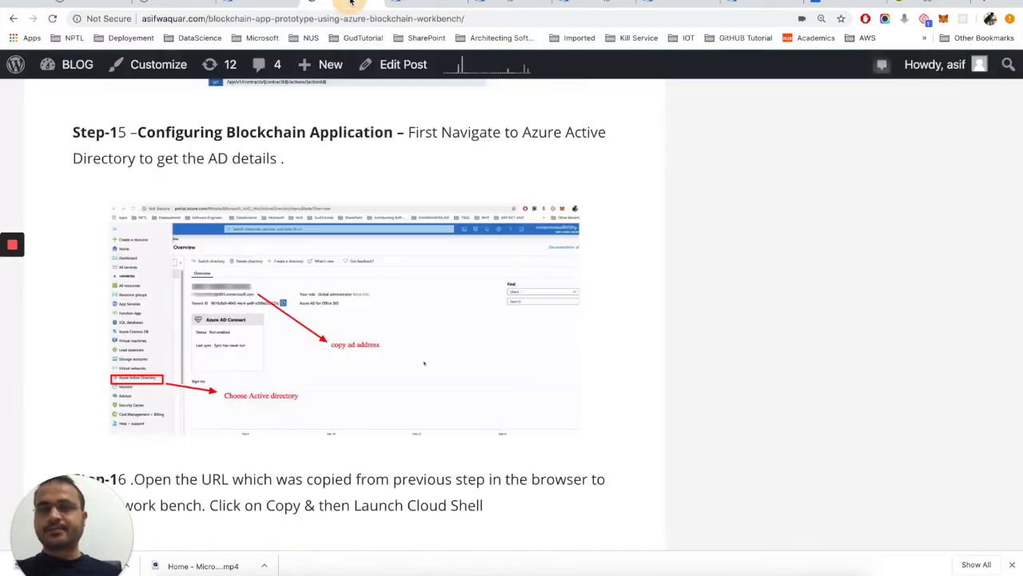
{"action": "scroll", "coordinate": [400, 404], "scroll_direction": "down", "scroll_amount": 2}
{"action": "scroll", "coordinate": [401, 407], "scroll_direction": "down", "scroll_amount": 5}
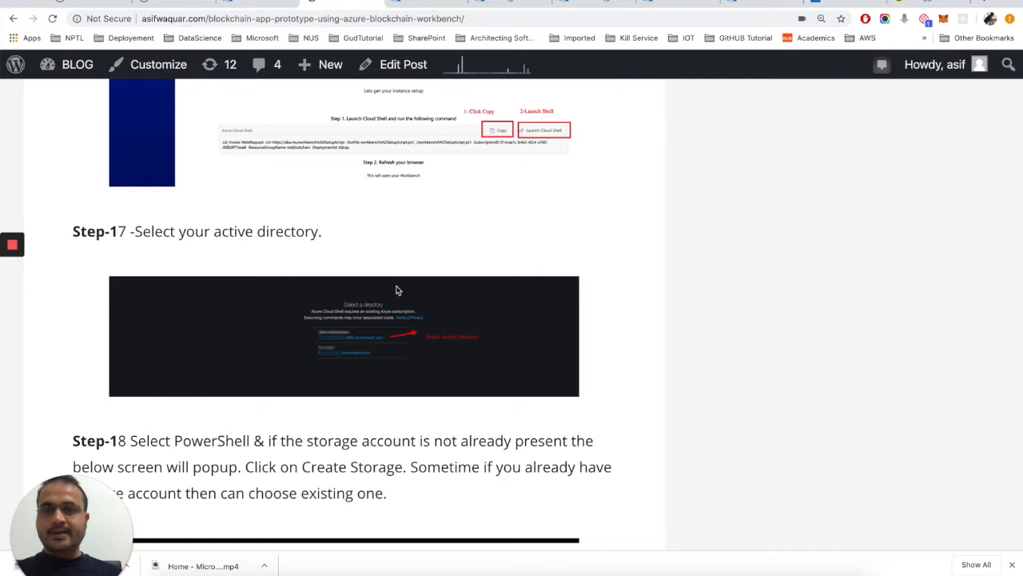
{"action": "scroll", "coordinate": [416, 350], "scroll_direction": "up", "scroll_amount": 2}
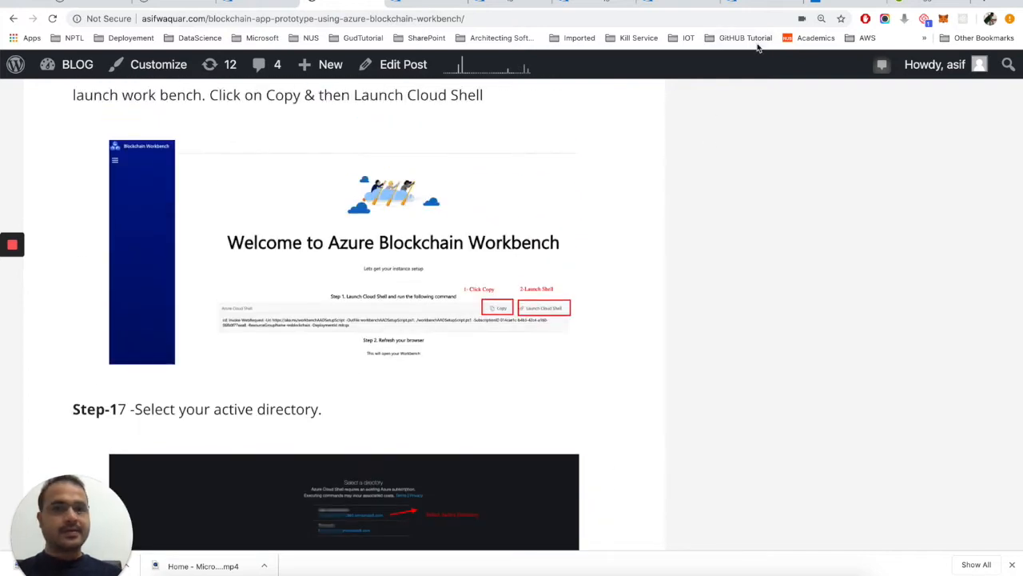
{"action": "left_click", "coordinate": [828, 8]}
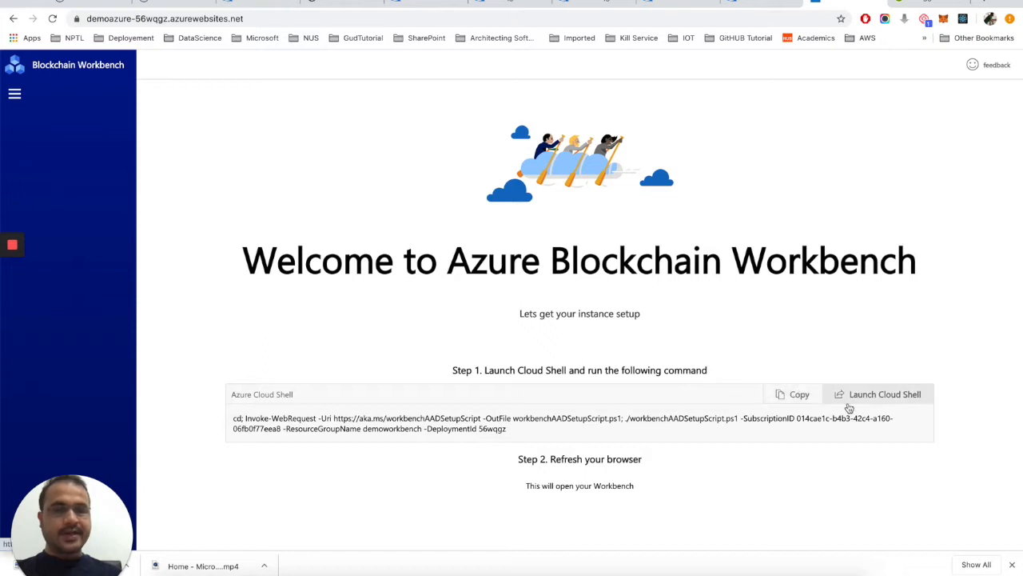
{"action": "left_click", "coordinate": [797, 394]}
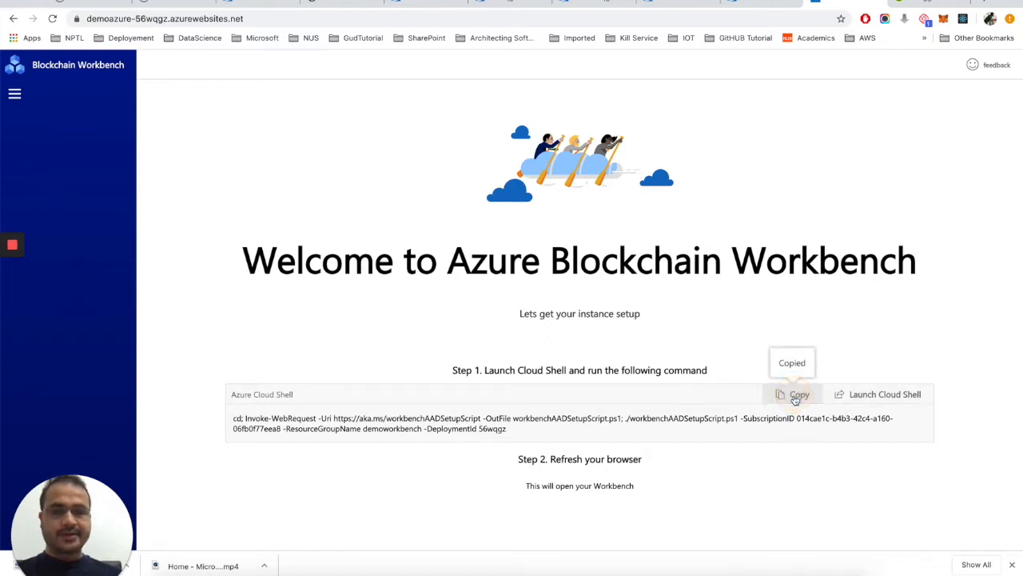
{"action": "left_click", "coordinate": [867, 395]}
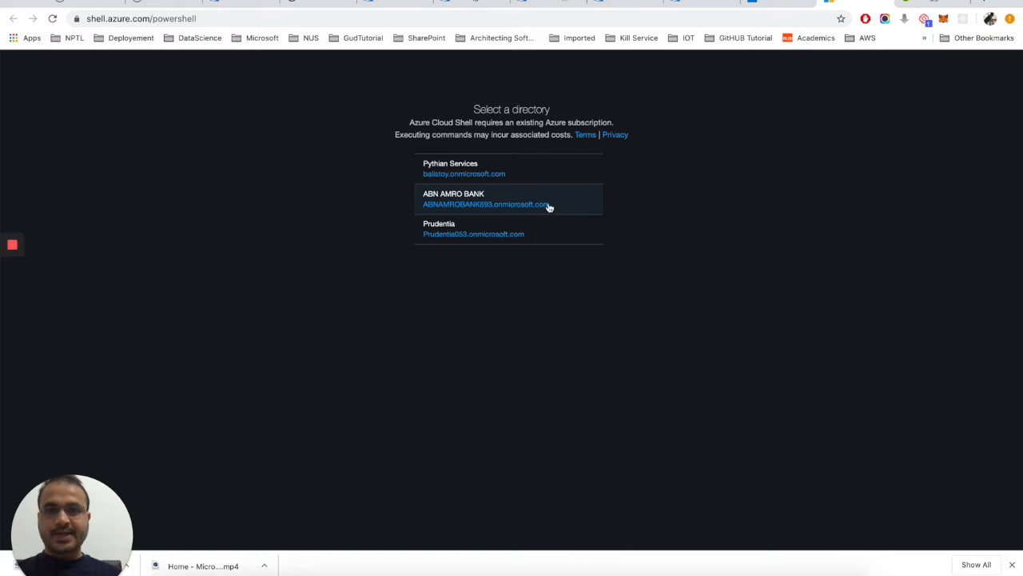
{"action": "left_click", "coordinate": [502, 206]}
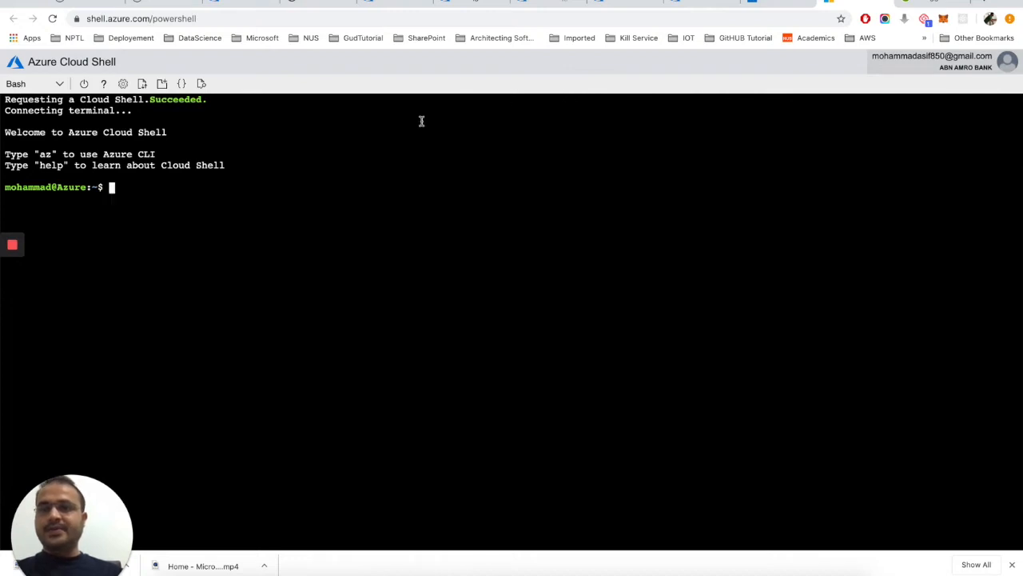
- Read the guide's Step-18 to Step-20 on choosing PowerShell and creating storage, recheck the workbench welcome page and return to Cloud Shell
{"action": "left_click", "coordinate": [777, 6]}
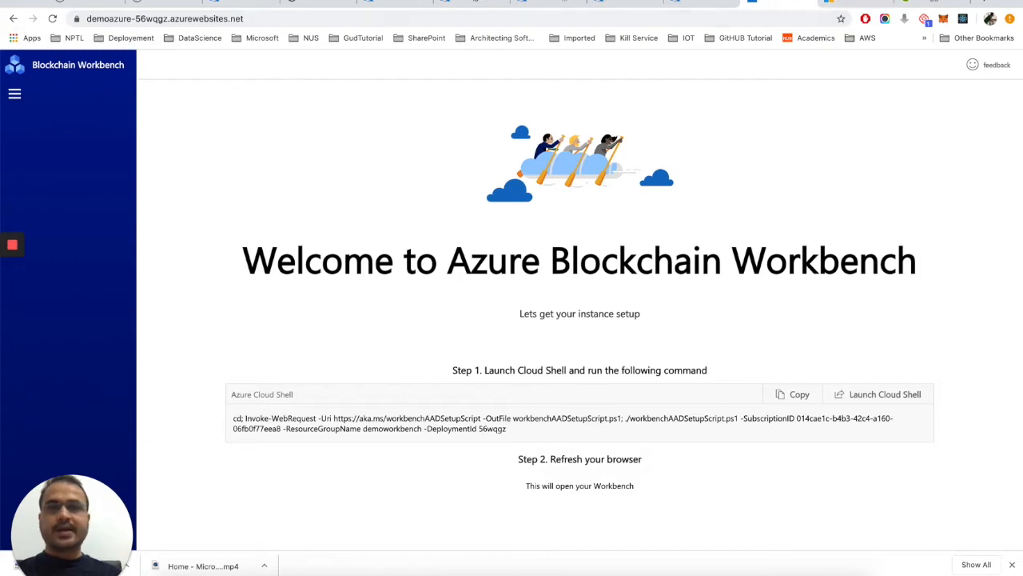
{"action": "left_click", "coordinate": [331, 5]}
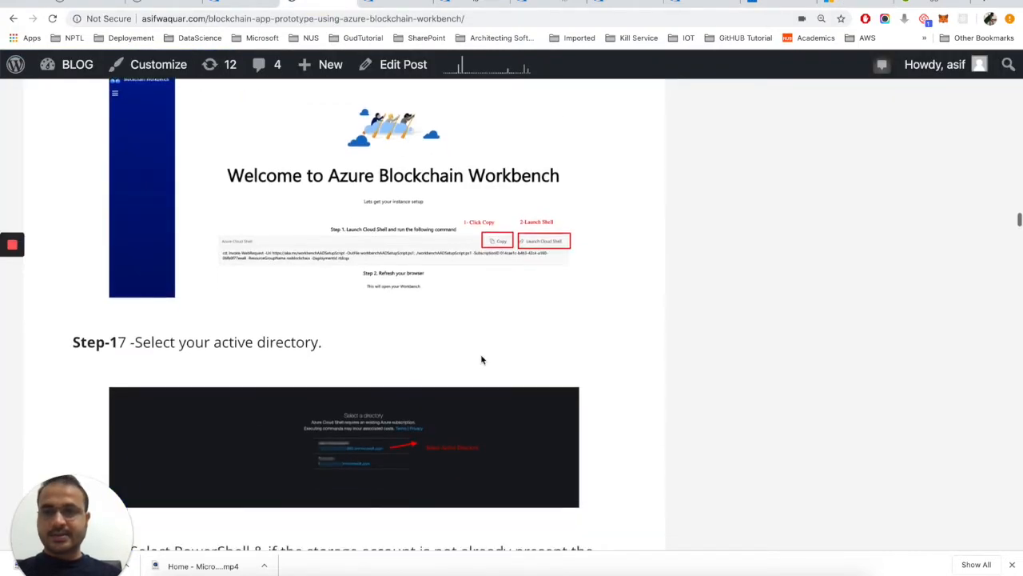
{"action": "scroll", "coordinate": [481, 360], "scroll_direction": "down", "scroll_amount": 4}
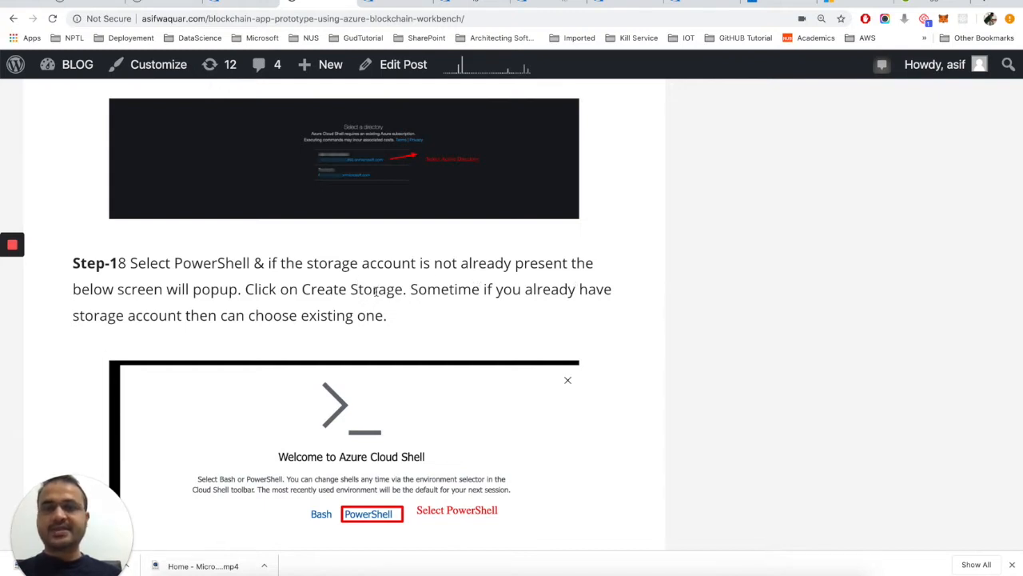
{"action": "left_click", "coordinate": [783, 4]}
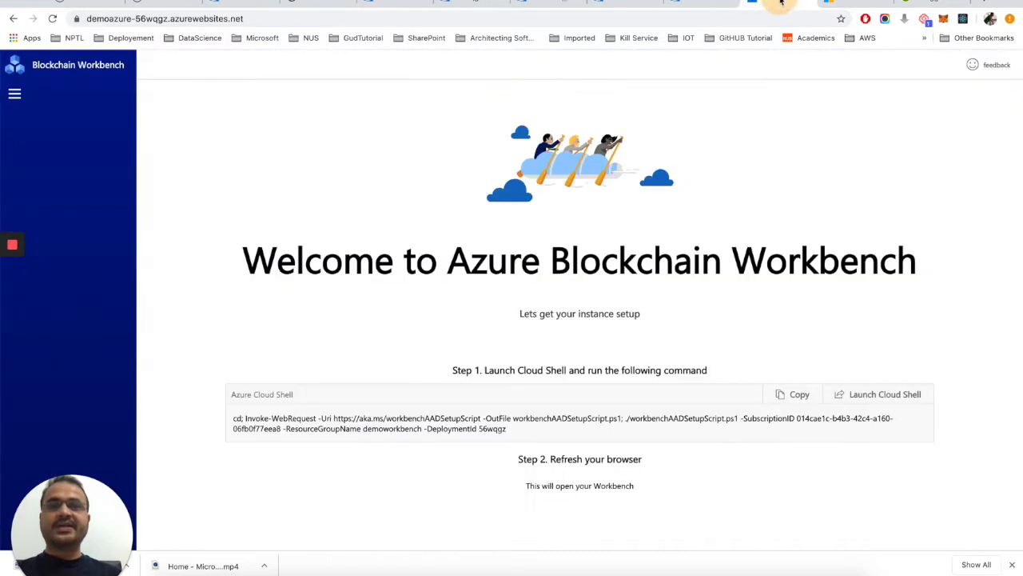
{"action": "left_click", "coordinate": [852, 3]}
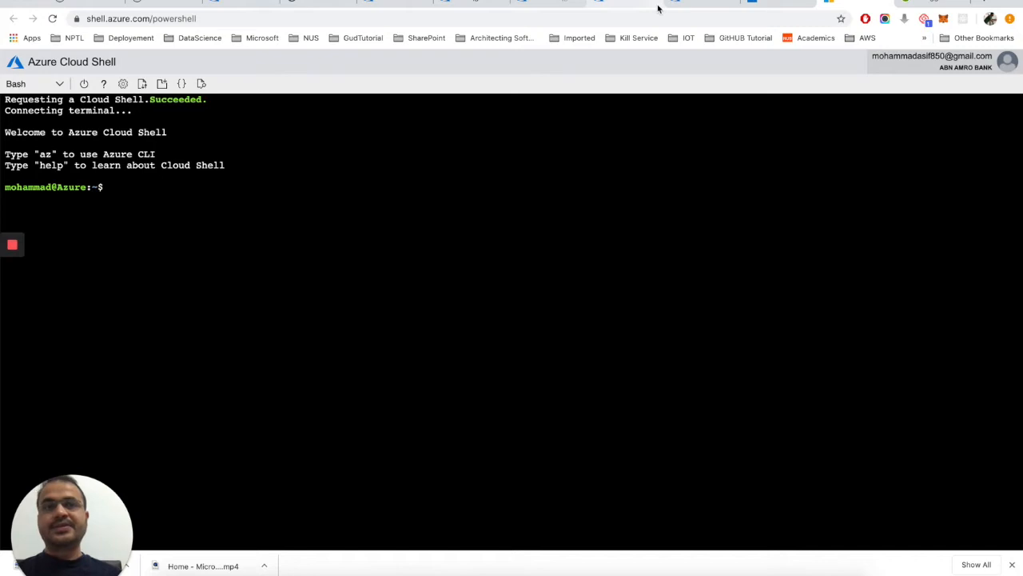
{"action": "left_click", "coordinate": [685, 7]}
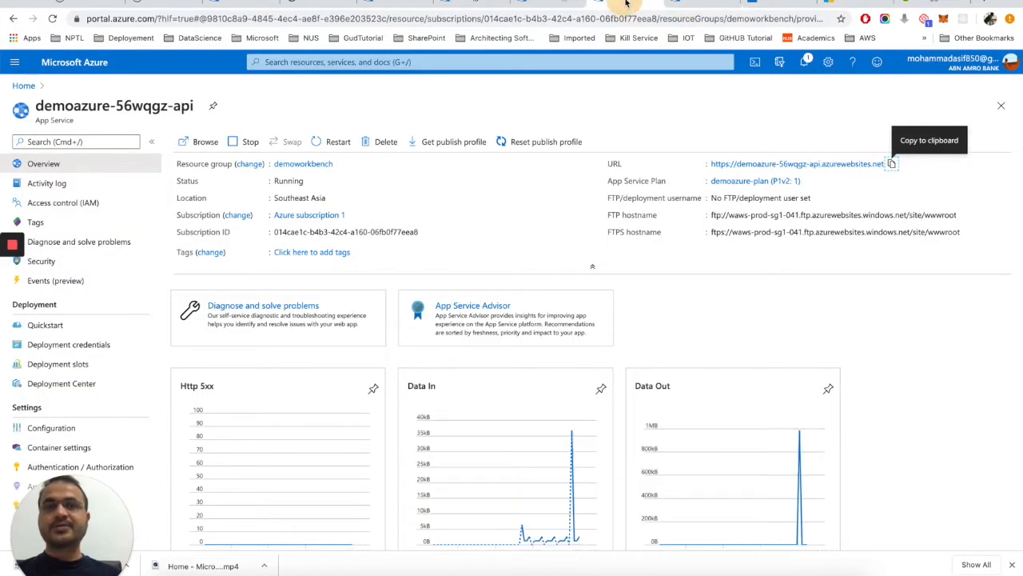
{"action": "left_click", "coordinate": [320, 6]}
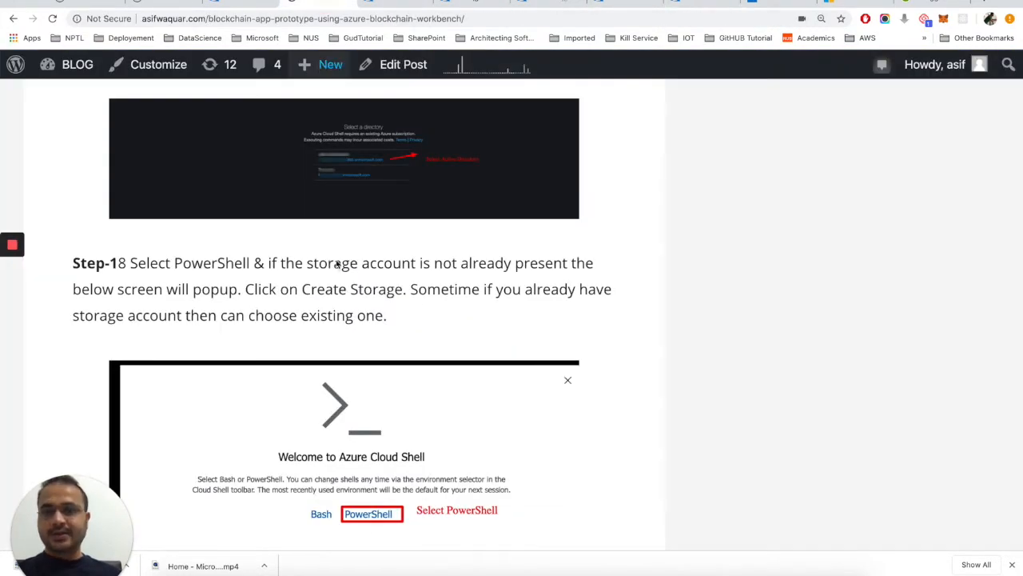
{"action": "scroll", "coordinate": [544, 347], "scroll_direction": "down", "scroll_amount": 5}
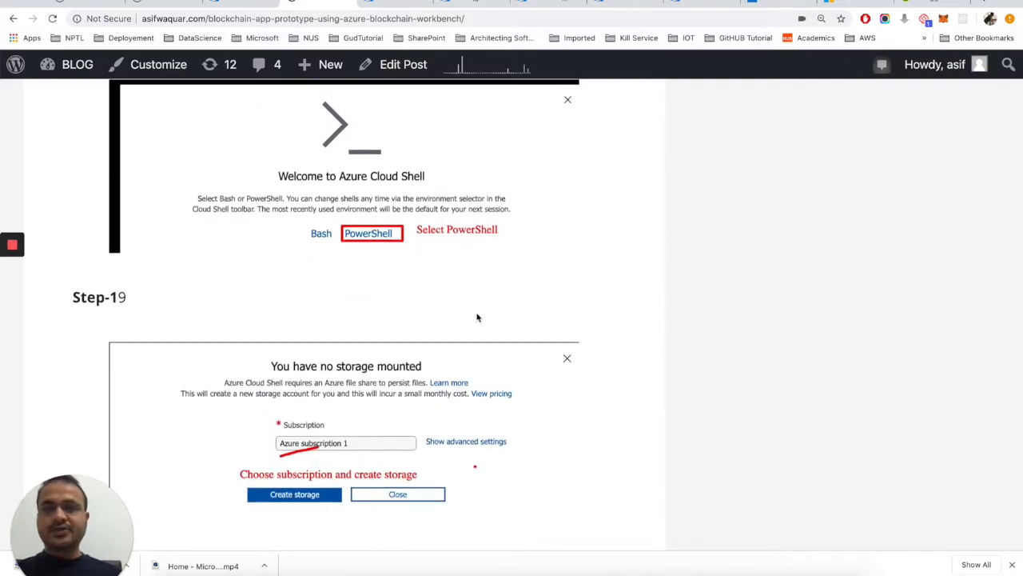
{"action": "scroll", "coordinate": [477, 318], "scroll_direction": "up", "scroll_amount": 1}
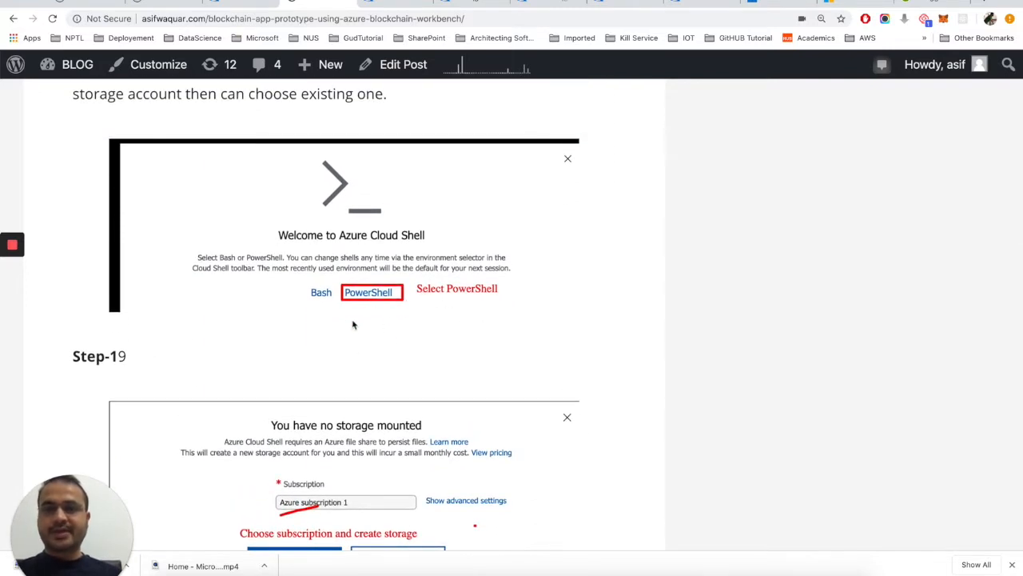
{"action": "scroll", "coordinate": [457, 334], "scroll_direction": "down", "scroll_amount": 3}
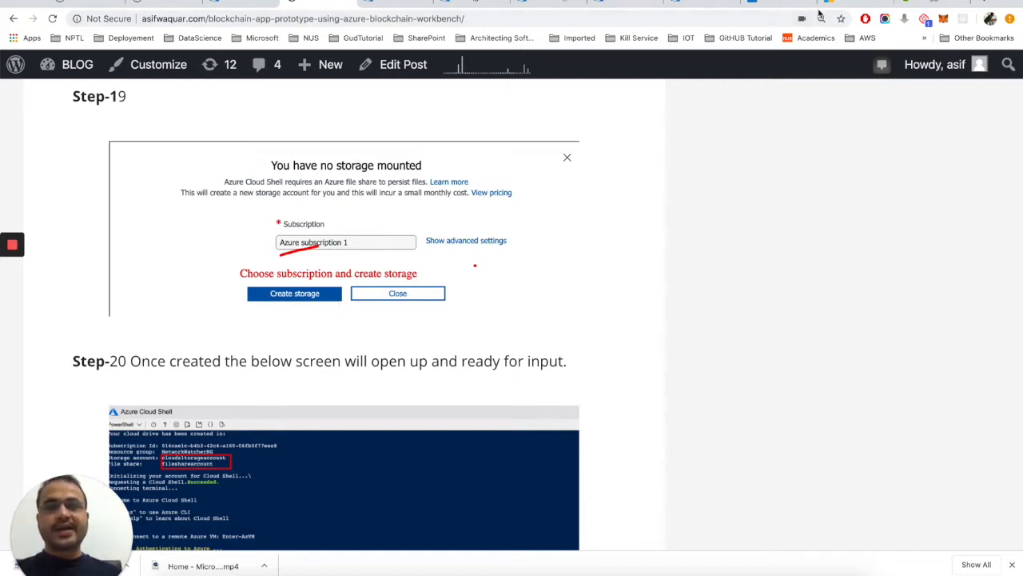
{"action": "left_click", "coordinate": [769, 3]}
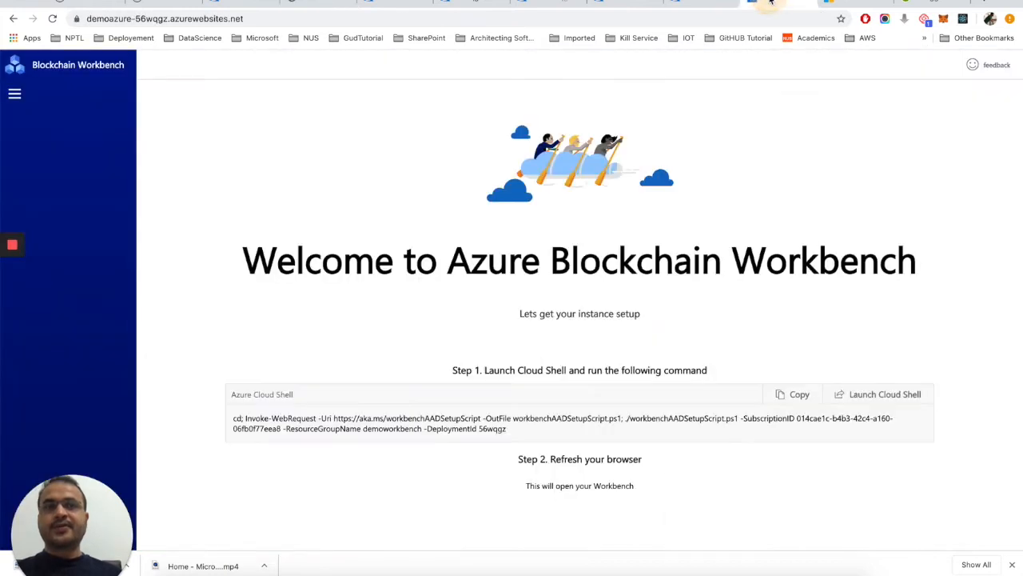
{"action": "left_click", "coordinate": [834, 4]}
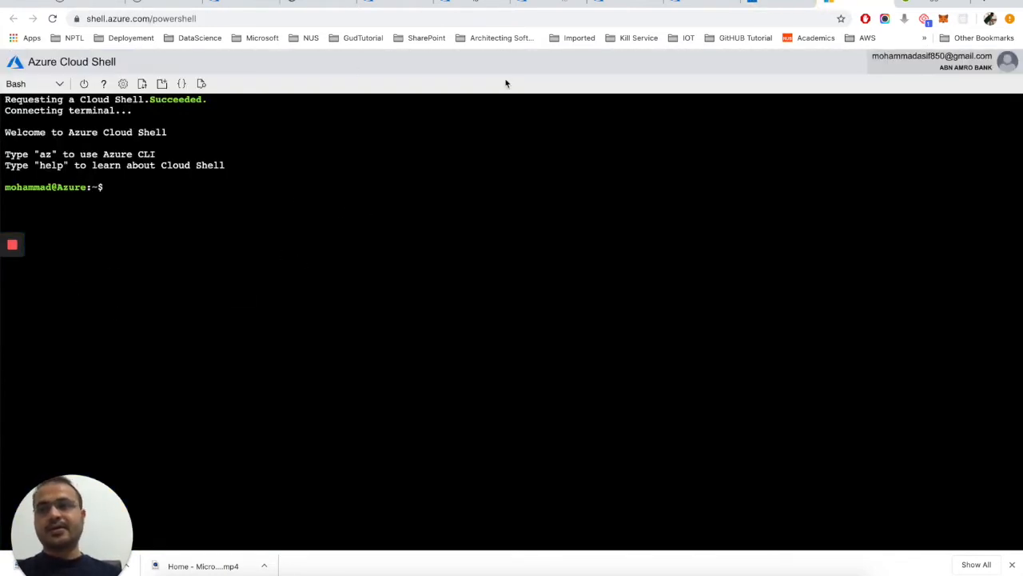
- Read the blog guide's Step-19 through Step-23 on Cloud Shell storage, pasting the workbench command and entering the domain
{"action": "left_click", "coordinate": [326, 4]}
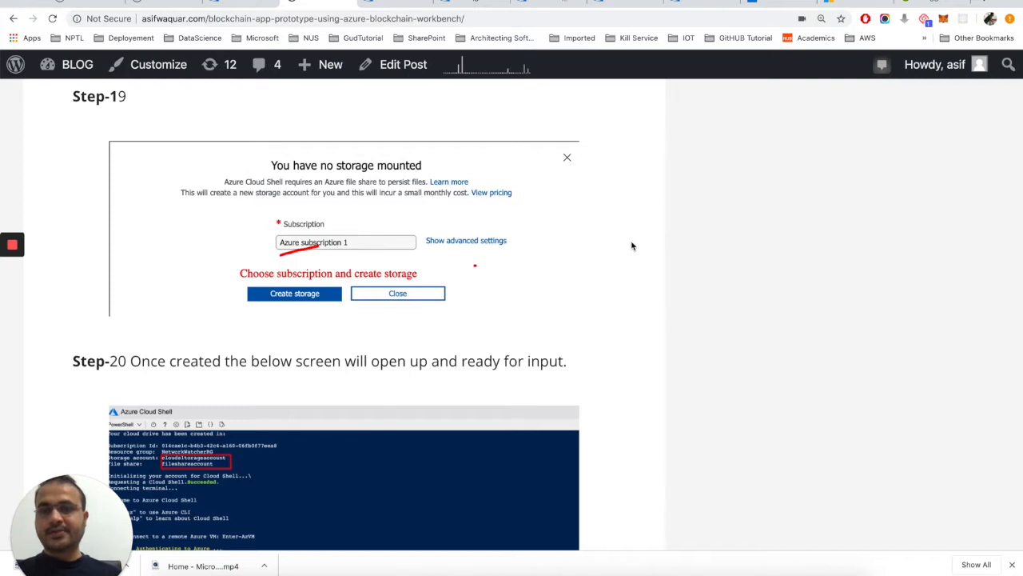
{"action": "scroll", "coordinate": [632, 246], "scroll_direction": "down", "scroll_amount": 2}
{"action": "scroll", "coordinate": [631, 245], "scroll_direction": "up", "scroll_amount": 2}
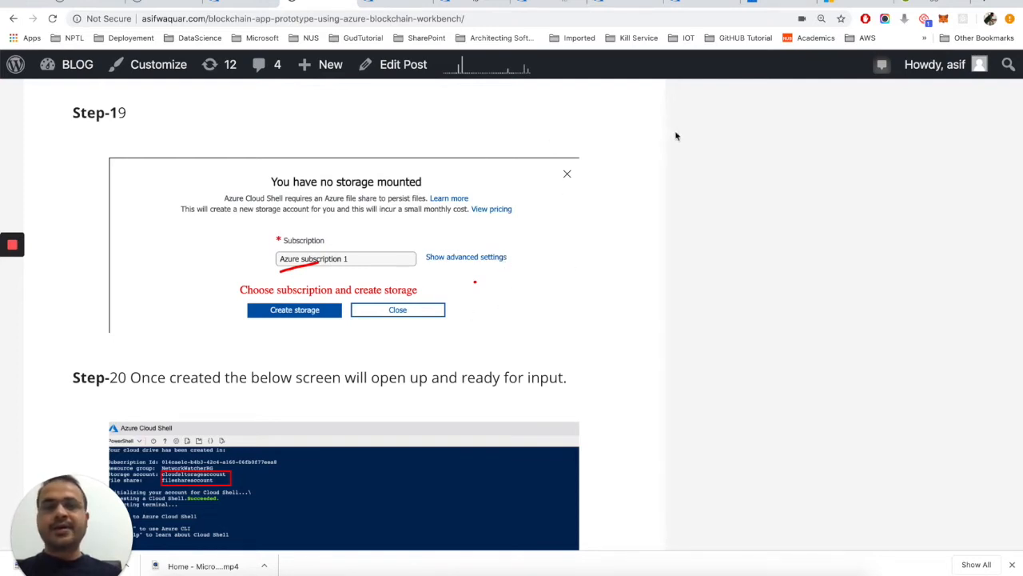
{"action": "left_click", "coordinate": [829, 3]}
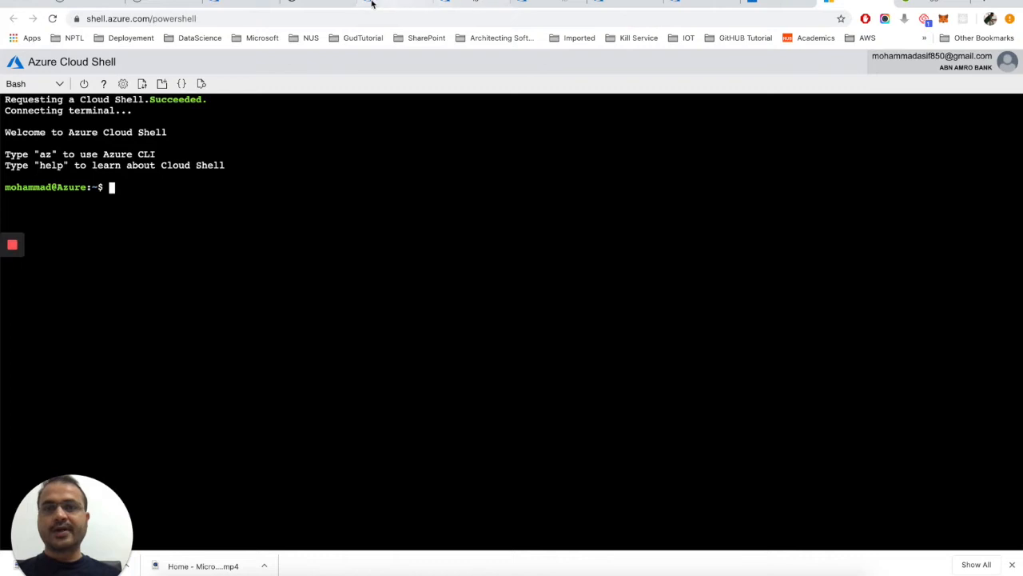
{"action": "left_click", "coordinate": [303, 4]}
{"action": "scroll", "coordinate": [535, 350], "scroll_direction": "down", "scroll_amount": 3}
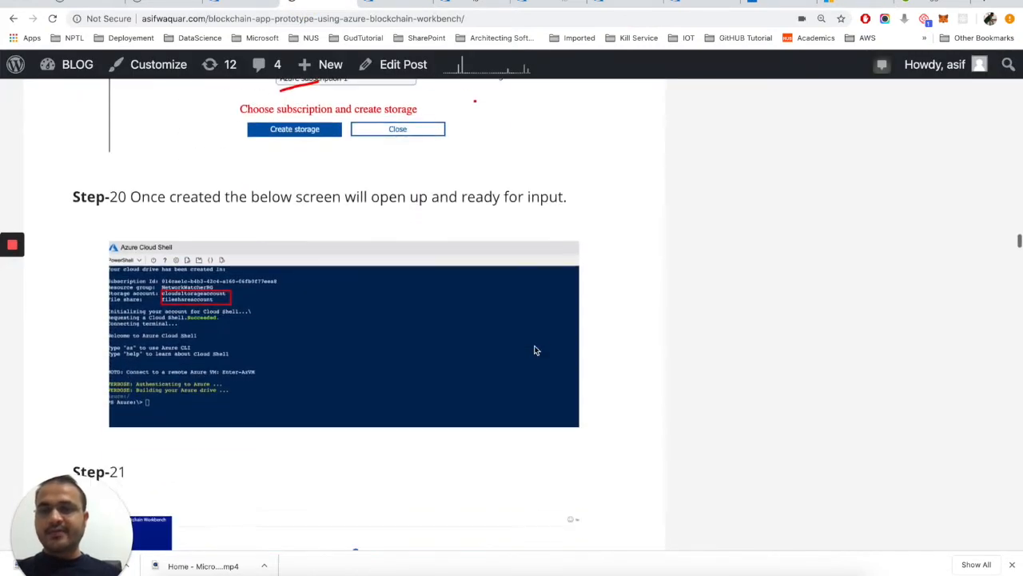
{"action": "scroll", "coordinate": [536, 351], "scroll_direction": "down", "scroll_amount": 5}
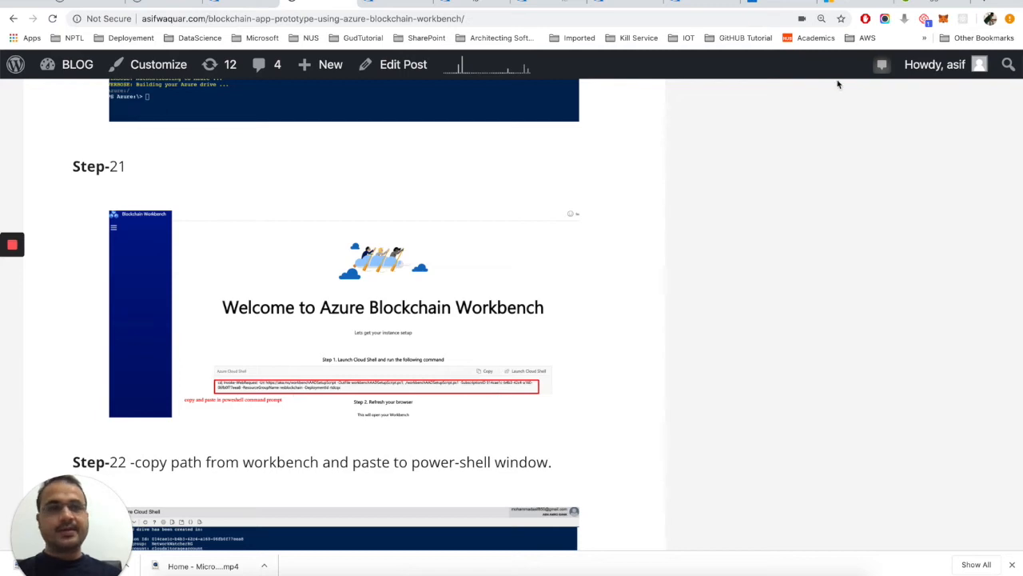
{"action": "scroll", "coordinate": [724, 244], "scroll_direction": "down", "scroll_amount": 3}
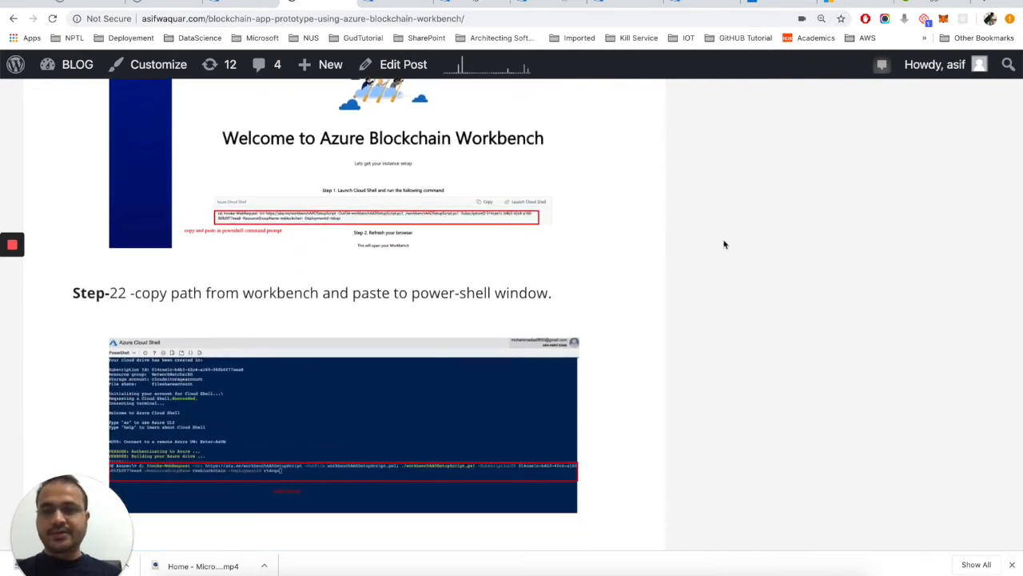
{"action": "scroll", "coordinate": [797, 219], "scroll_direction": "down", "scroll_amount": 3}
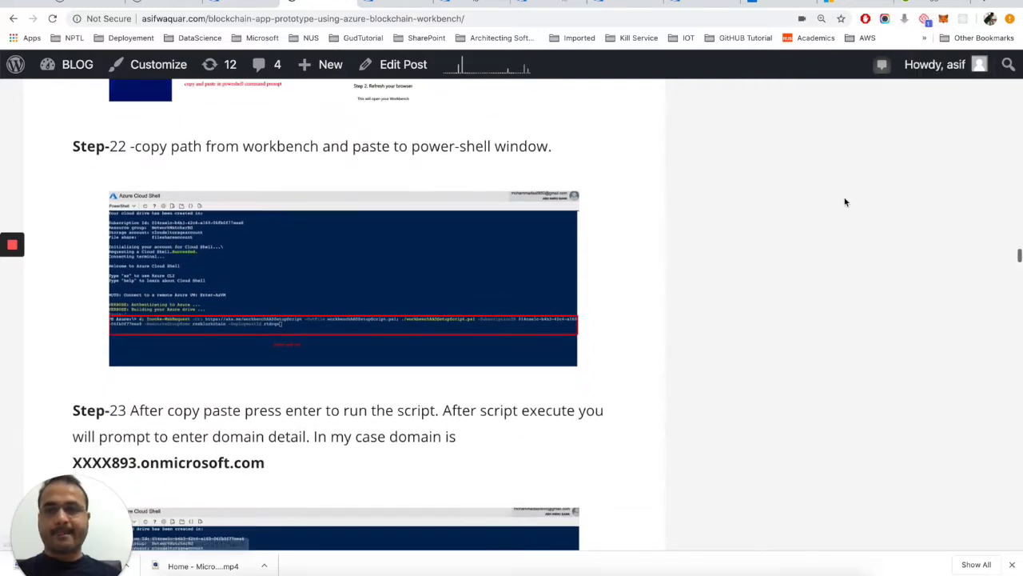
{"action": "scroll", "coordinate": [809, 270], "scroll_direction": "down", "scroll_amount": 2}
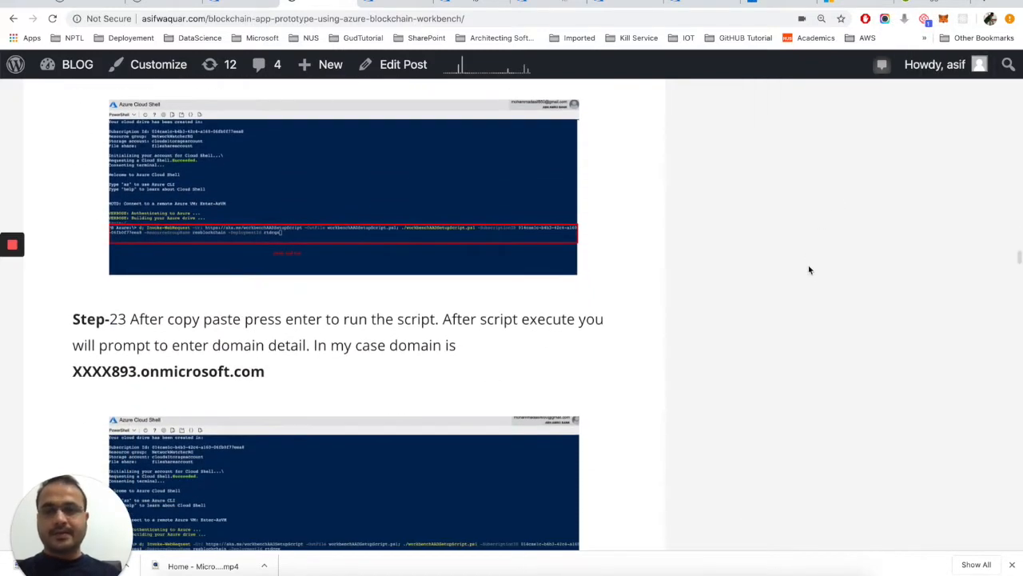
{"action": "scroll", "coordinate": [809, 269], "scroll_direction": "down", "scroll_amount": 1}
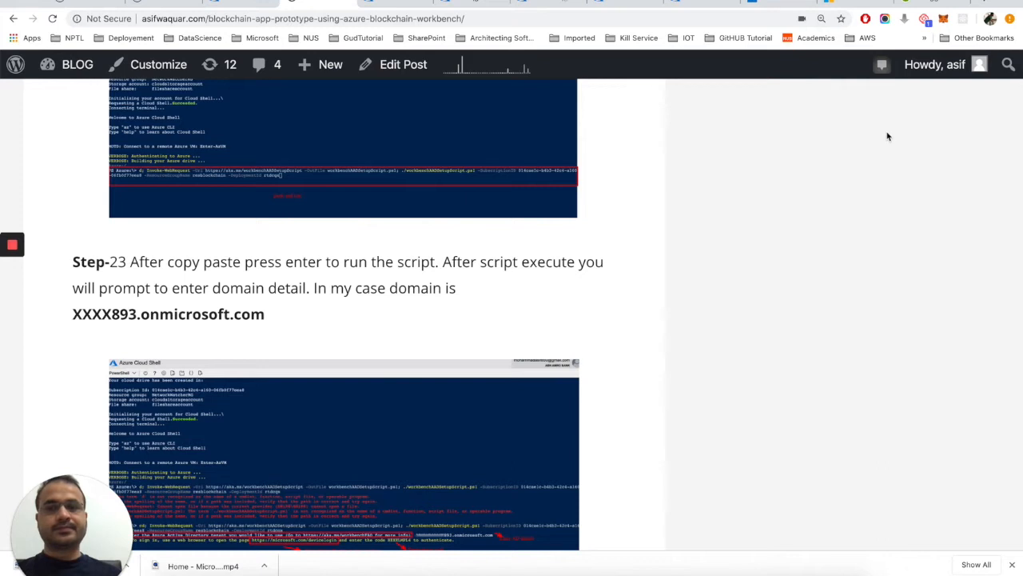
- Return to Cloud Shell and try to run the copied workbenchAADSetupScript command in the Bash session
{"action": "left_click", "coordinate": [919, 7]}
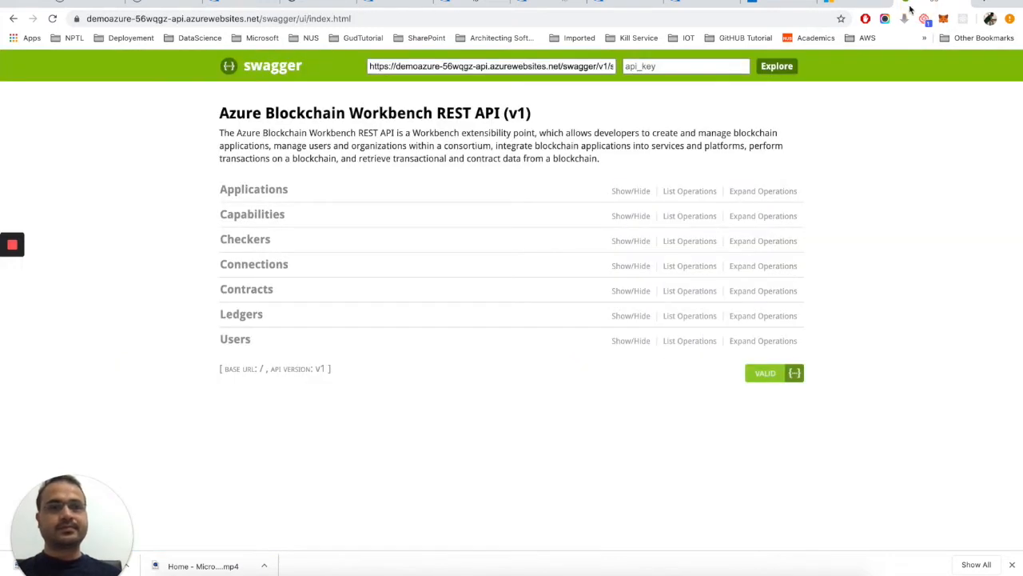
{"action": "left_click", "coordinate": [834, 4]}
{"action": "left_click", "coordinate": [197, 184]}
{"action": "right_click", "coordinate": [165, 187]}
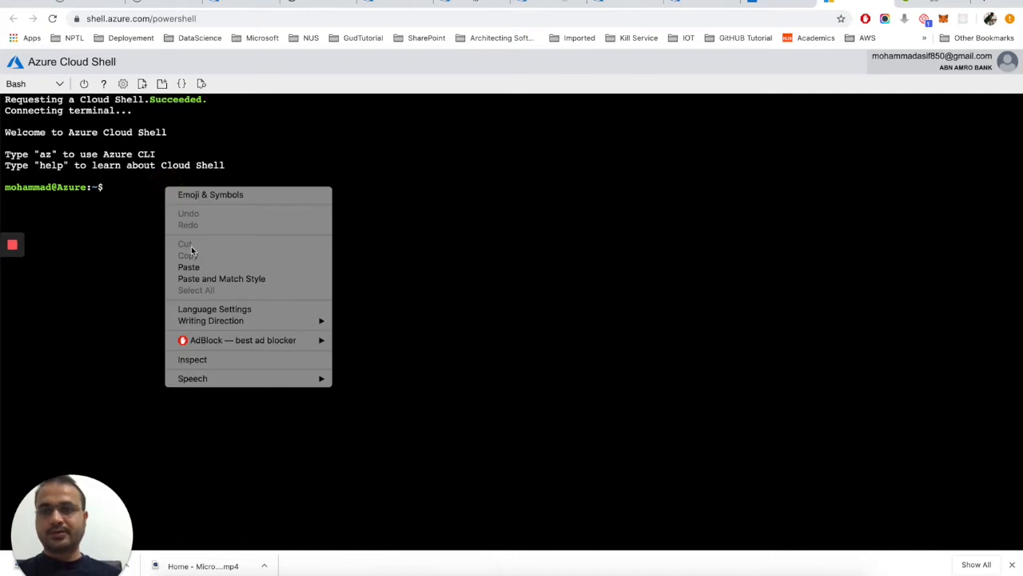
{"action": "left_click", "coordinate": [191, 267]}
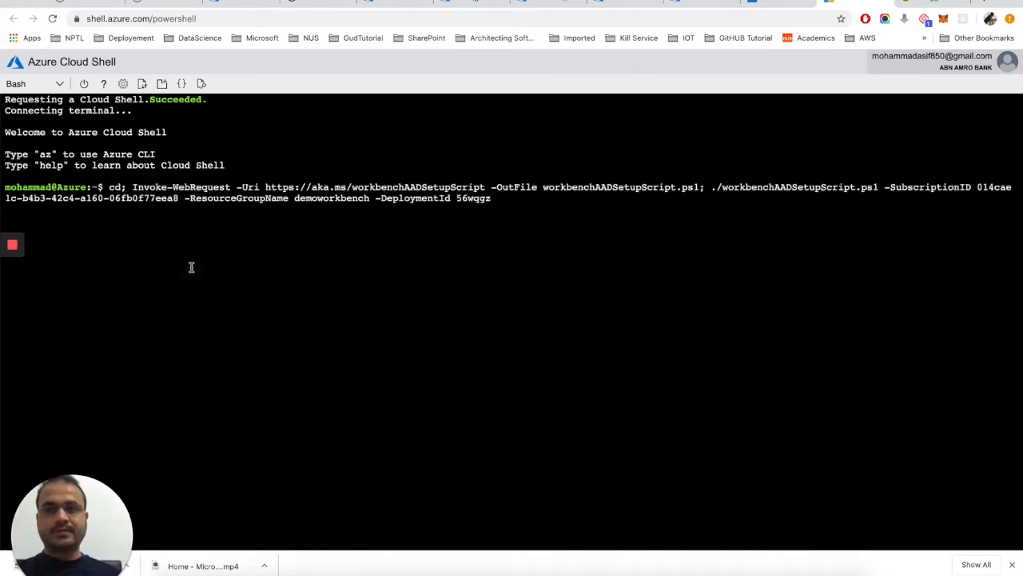
{"action": "key", "text": "Return"}
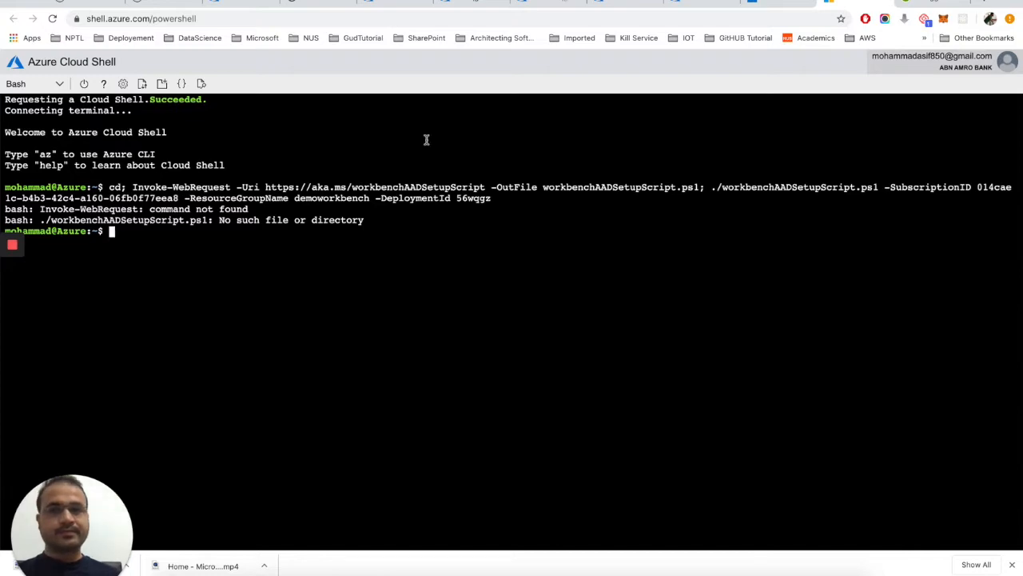
- Switch to the Azure Blockchain Workbench welcome page and copy the full Step 1 setup command again
{"action": "left_click", "coordinate": [704, 2]}
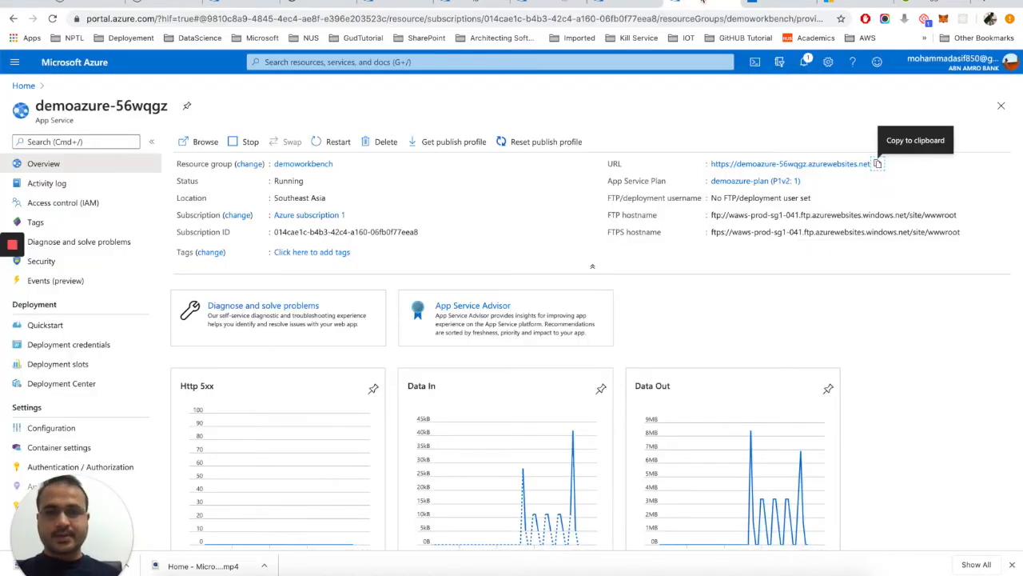
{"action": "left_click", "coordinate": [766, 2]}
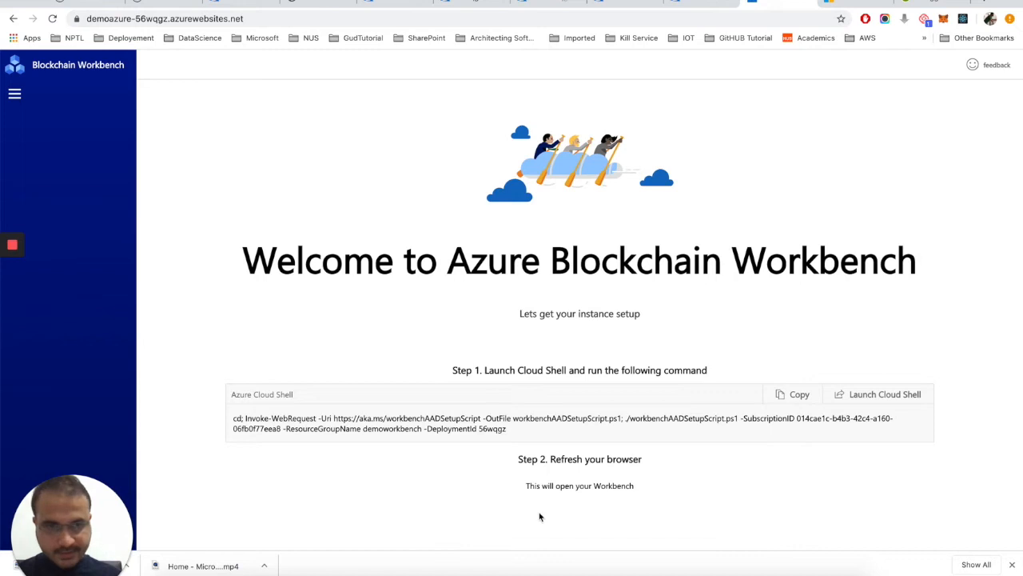
{"action": "left_click", "coordinate": [510, 436]}
{"action": "left_click_drag", "start_coordinate": [511, 436], "coordinate": [224, 420]}
{"action": "key", "text": "super+c"}
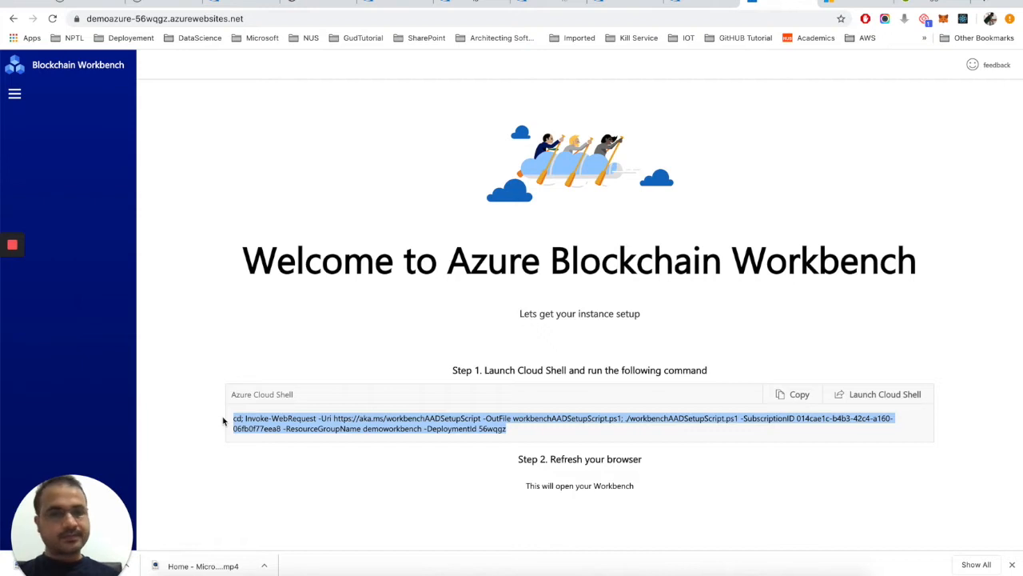
- Go back to Cloud Shell and switch its session from Bash to PowerShell, confirming the change
{"action": "left_click", "coordinate": [839, 2]}
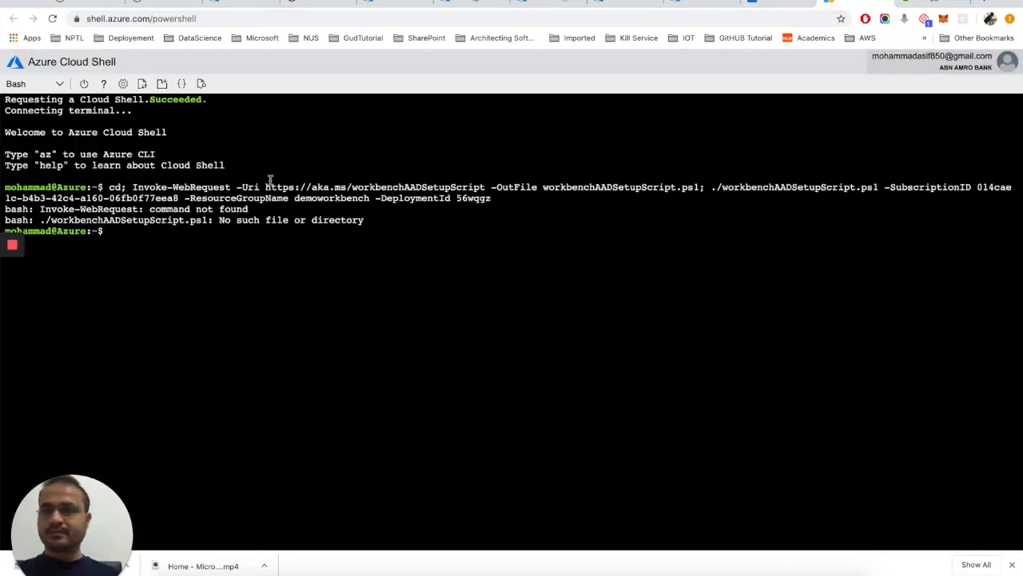
{"action": "left_click", "coordinate": [32, 84]}
{"action": "left_click", "coordinate": [35, 110]}
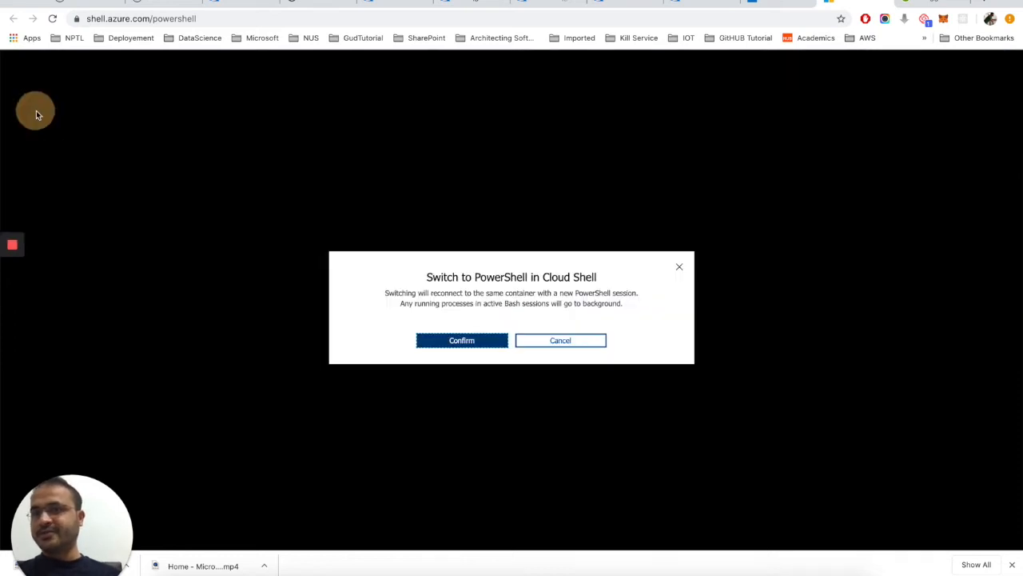
{"action": "left_click", "coordinate": [469, 342]}
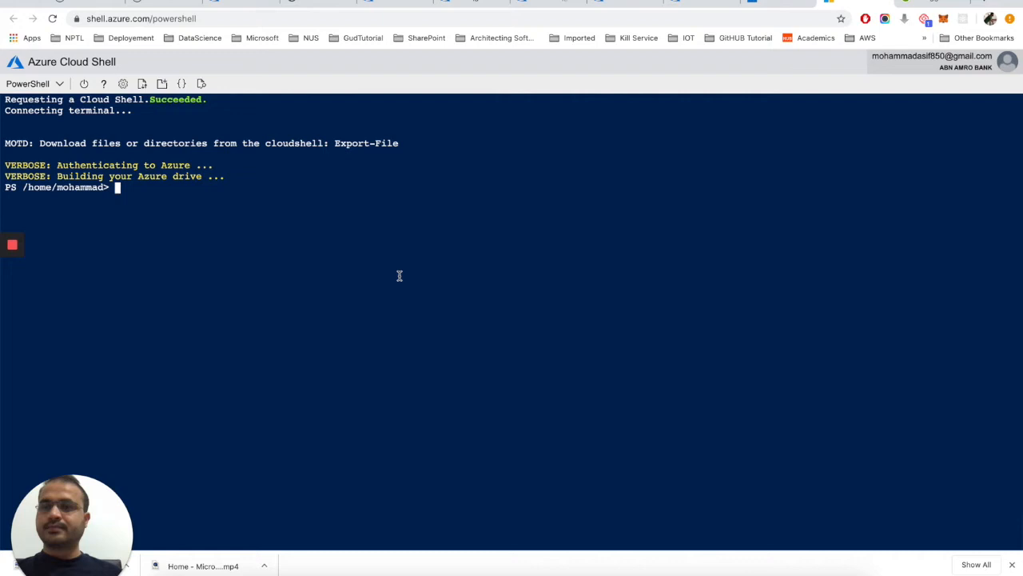
- Paste and run the copied workbenchAADSetupScript command in the PowerShell session
{"action": "right_click", "coordinate": [156, 198]}
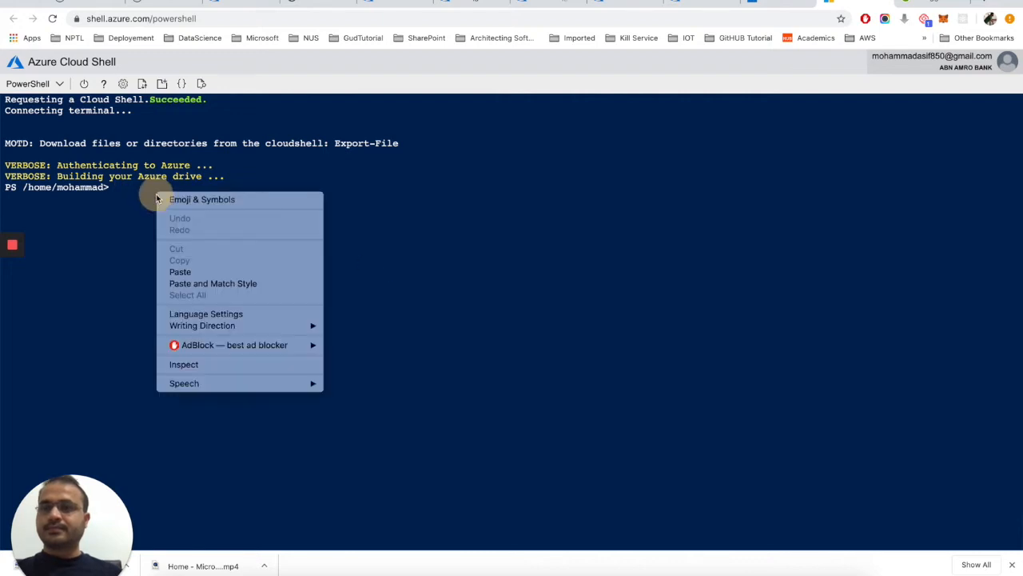
{"action": "left_click", "coordinate": [179, 271]}
{"action": "key", "text": "Return"}
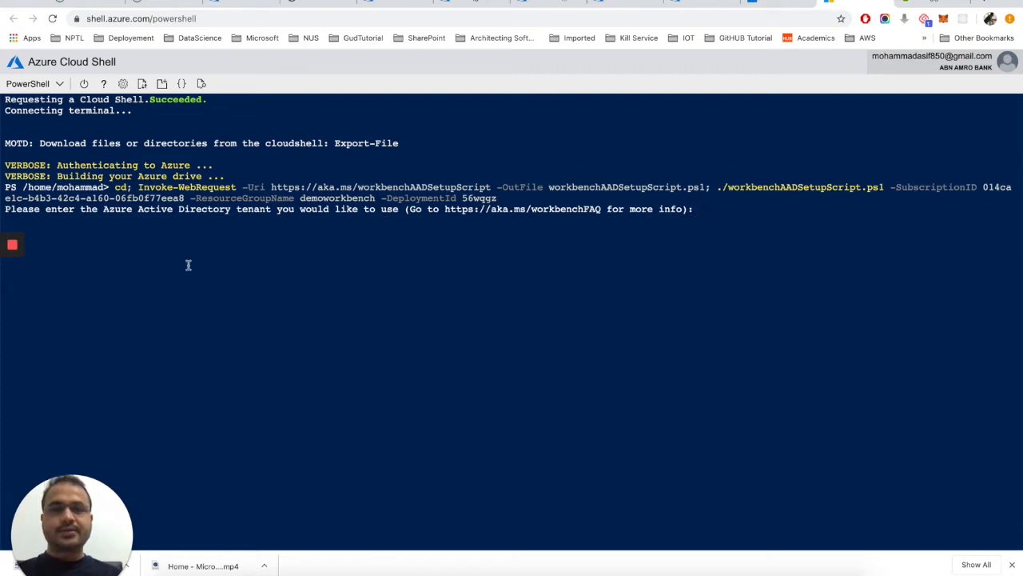
- Read the blog guide's Step-23 and Step-24 on entering the directory domain and authenticating with a code
{"action": "left_click", "coordinate": [767, 3]}
{"action": "left_click", "coordinate": [319, 4]}
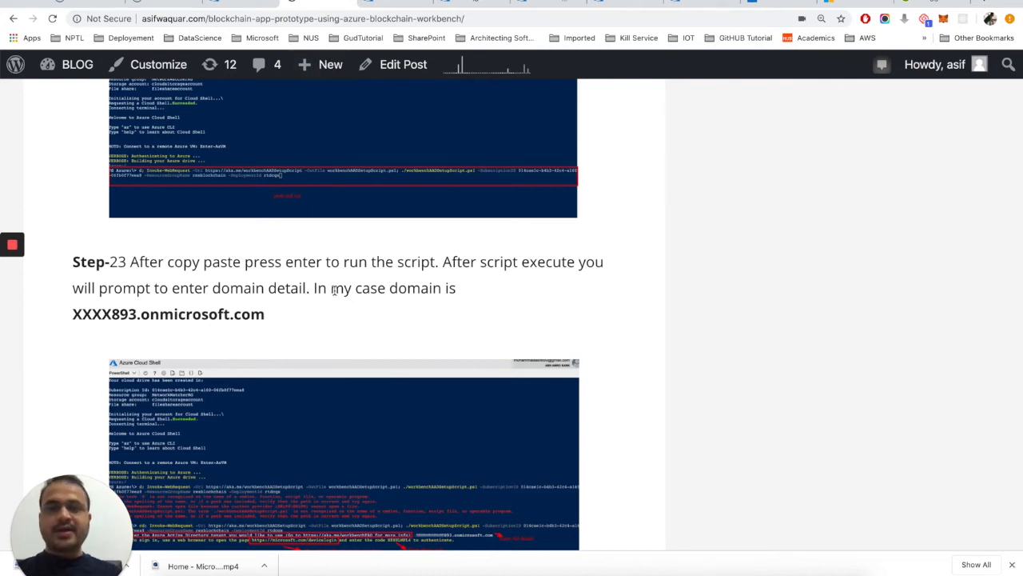
{"action": "scroll", "coordinate": [431, 314], "scroll_direction": "down", "scroll_amount": 3}
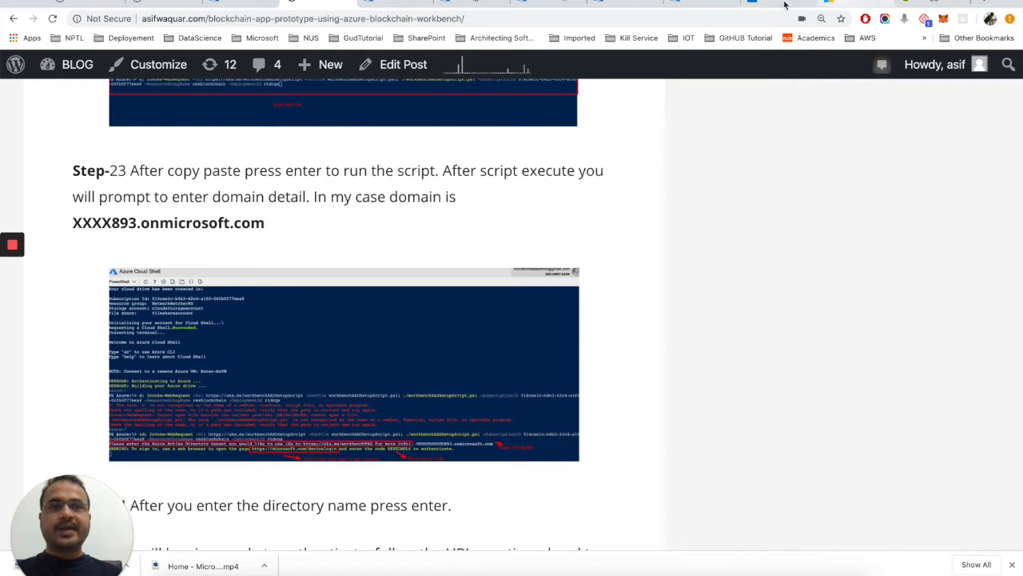
{"action": "scroll", "coordinate": [632, 136], "scroll_direction": "down", "scroll_amount": 3}
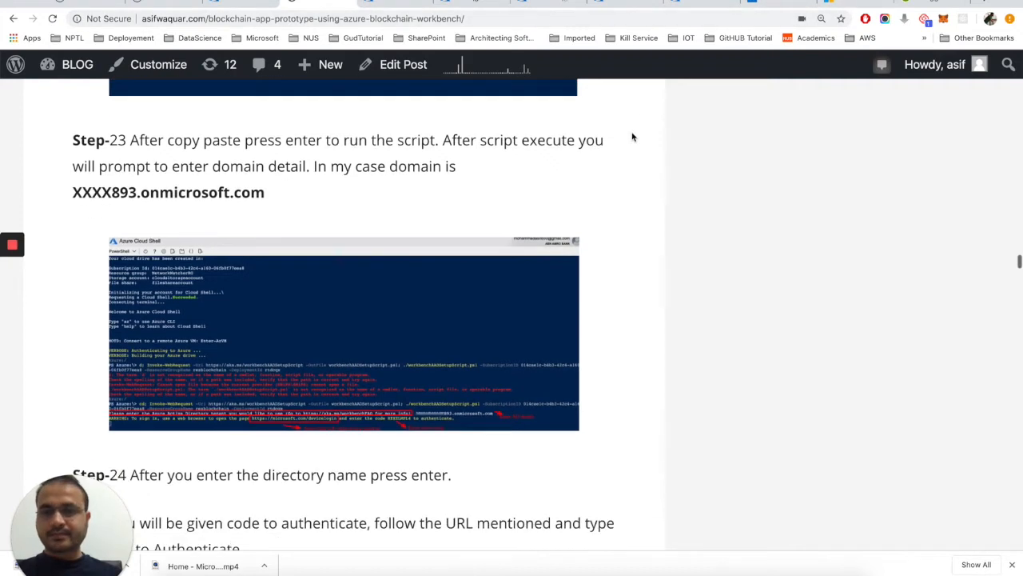
{"action": "right_click", "coordinate": [632, 137]}
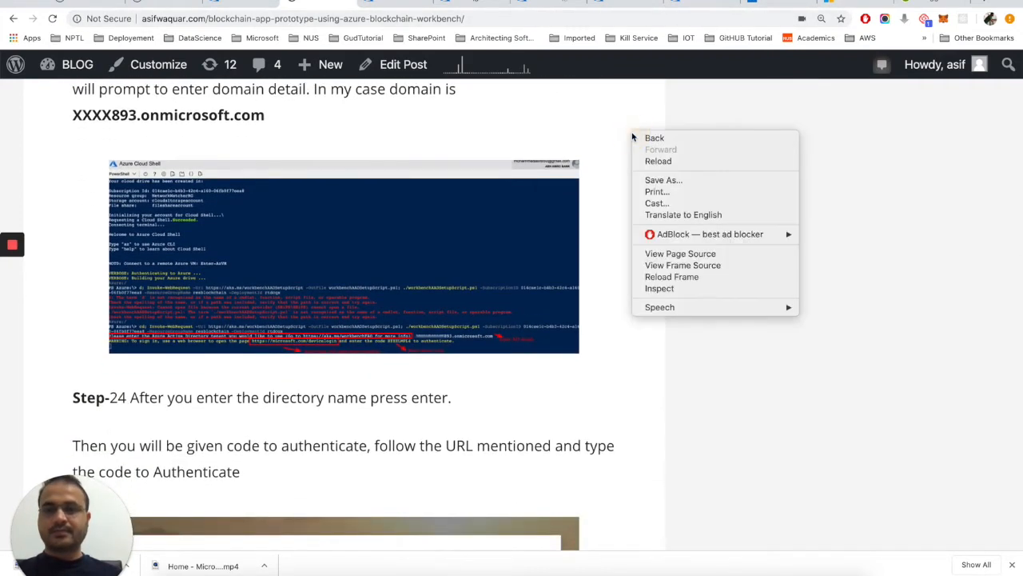
{"action": "left_click", "coordinate": [527, 103]}
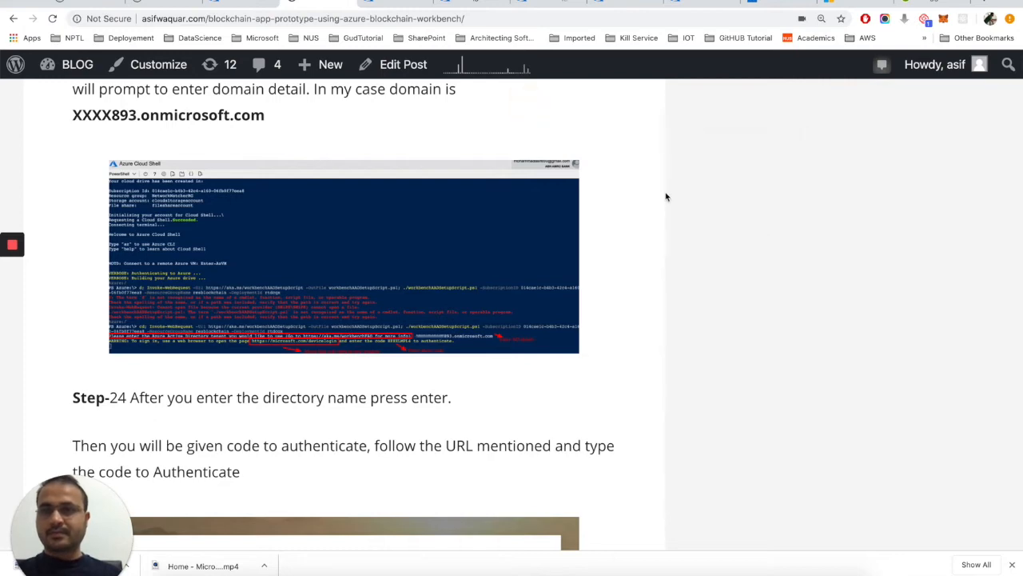
{"action": "scroll", "coordinate": [665, 196], "scroll_direction": "down", "scroll_amount": 1}
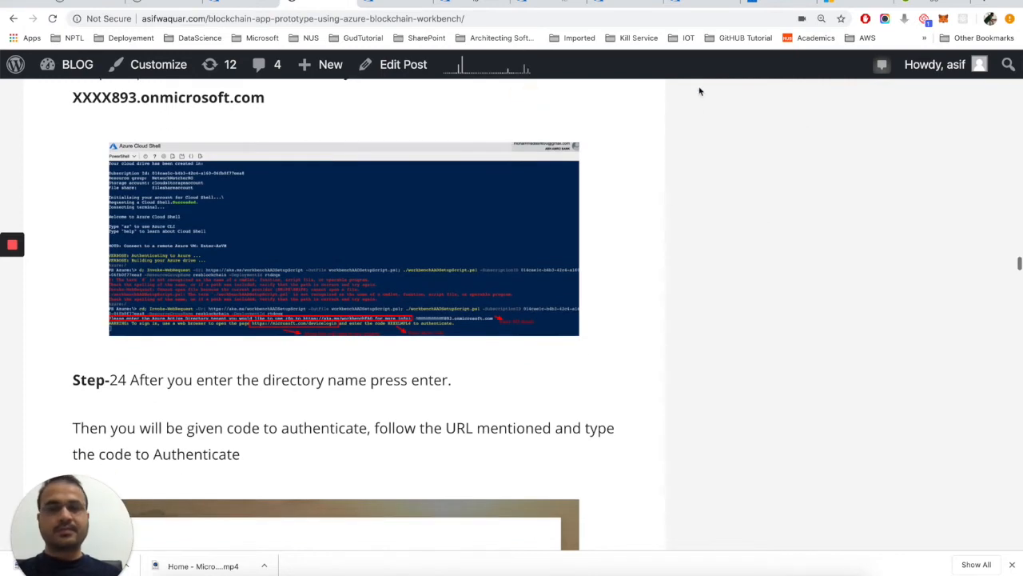
- In the Azure portal, open Azure Active Directory and copy the tenant domain ABNAMROBANK893.onmicrosoft.com
{"action": "left_click", "coordinate": [628, 4]}
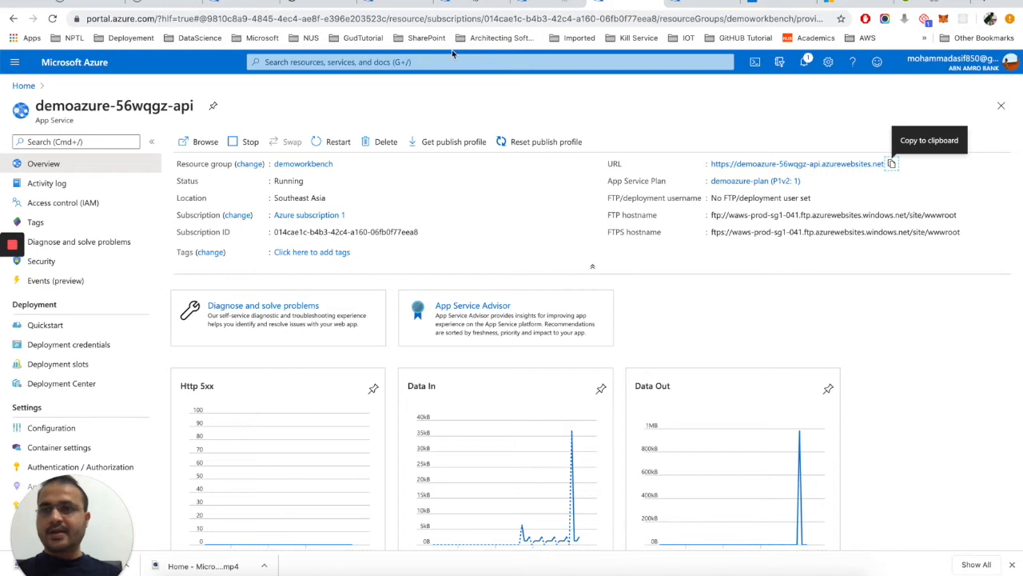
{"action": "left_click", "coordinate": [14, 61]}
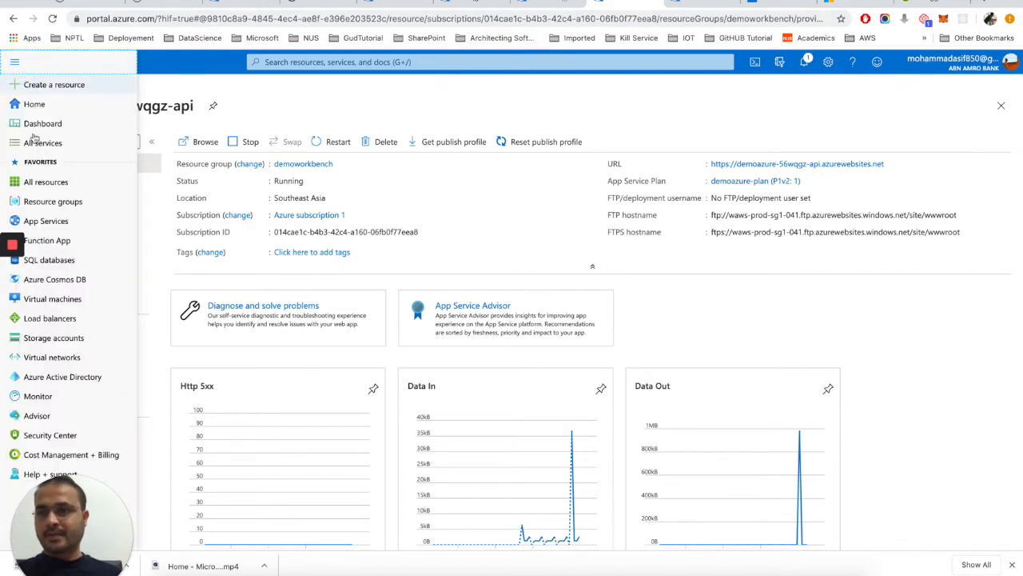
{"action": "left_click", "coordinate": [21, 377]}
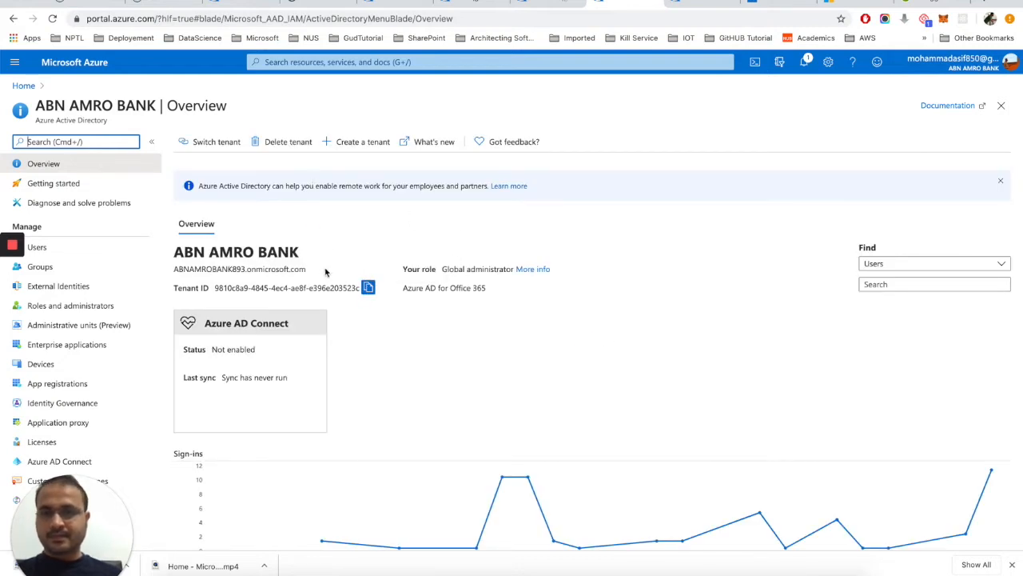
{"action": "left_click_drag", "start_coordinate": [305, 270], "coordinate": [172, 268]}
{"action": "key", "text": "ctrl+c"}
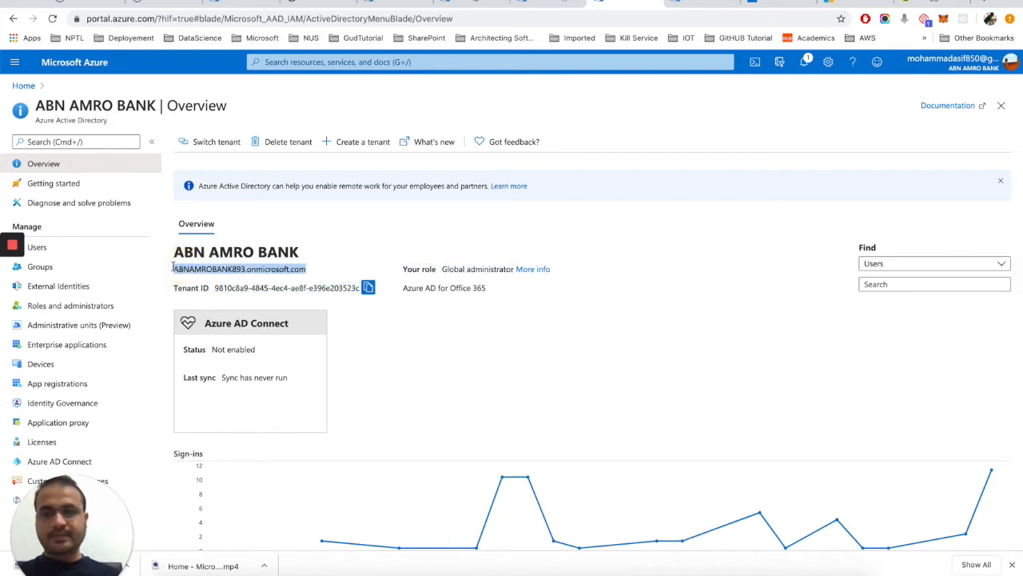
- Return to Cloud Shell and submit ABNAMROBANK893.onmicrosoft.com as the Azure Active Directory tenant for the setup script
{"action": "left_click", "coordinate": [924, 5]}
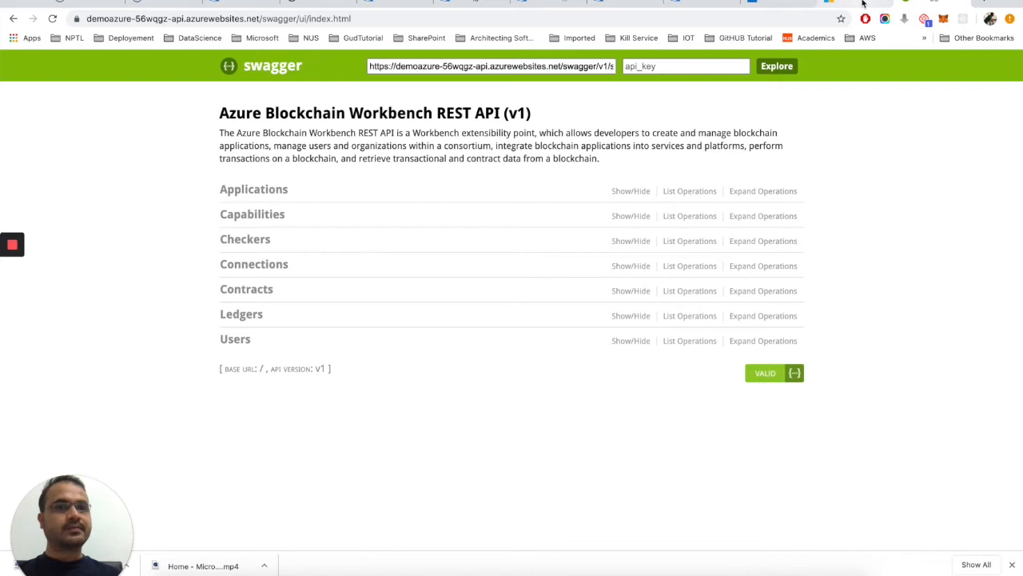
{"action": "left_click", "coordinate": [792, 6]}
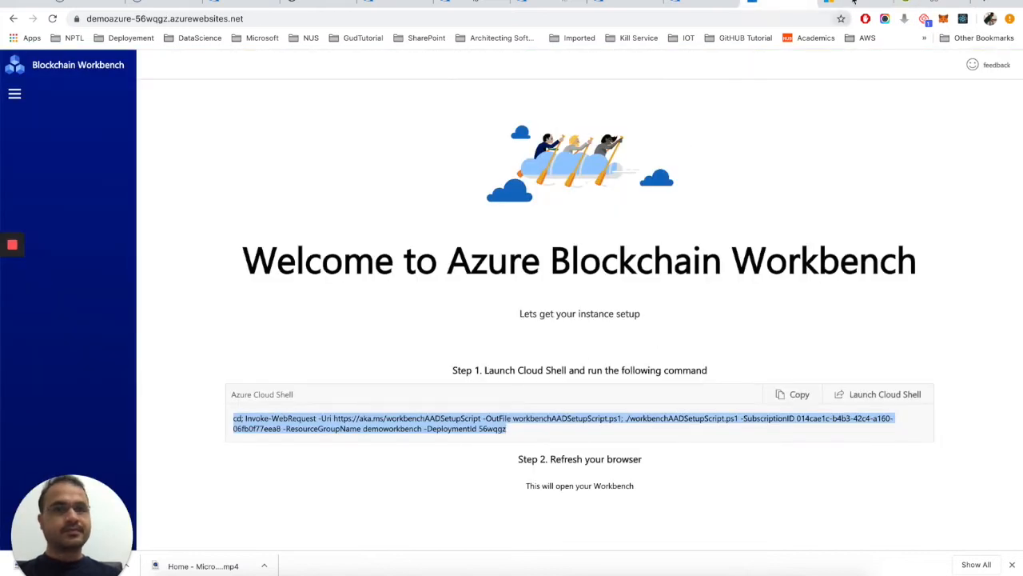
{"action": "left_click", "coordinate": [853, 3]}
{"action": "key", "text": "ctrl+v"}
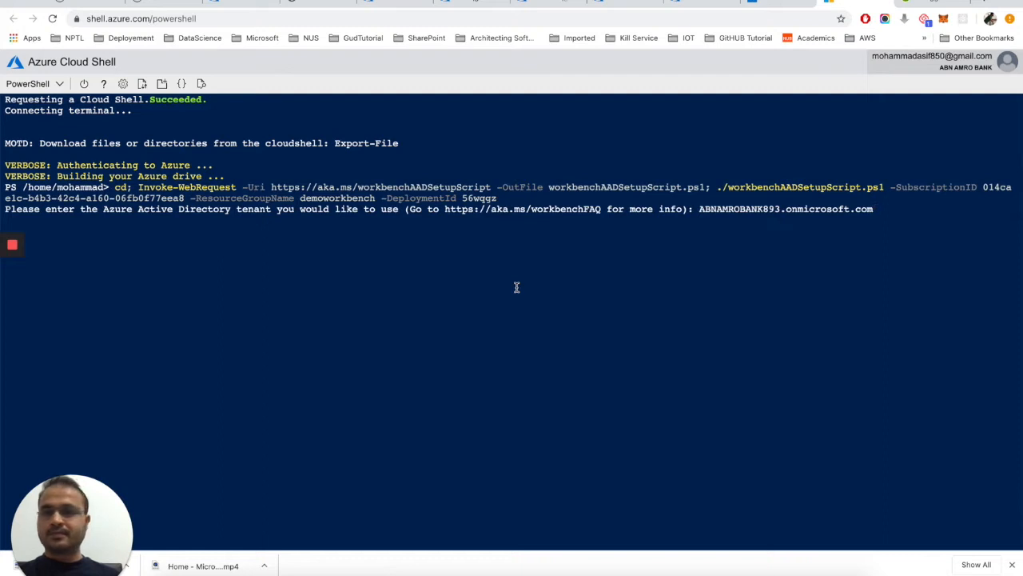
{"action": "key", "text": "Return"}
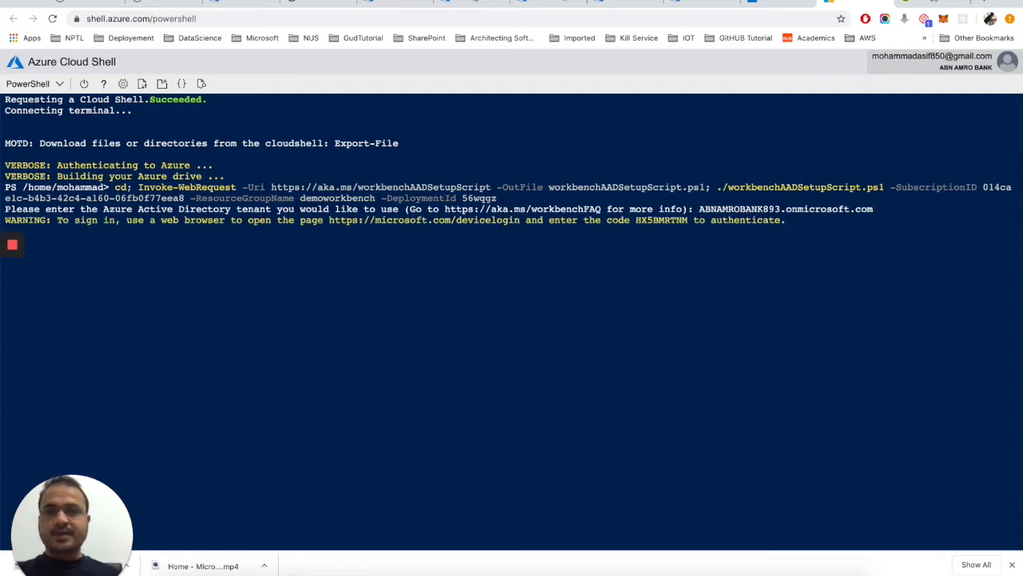
{"action": "left_click", "coordinate": [341, 222]}
{"action": "left_click_drag", "start_coordinate": [356, 225], "coordinate": [520, 219]}
{"action": "key", "text": "ctrl+c"}
{"action": "left_click", "coordinate": [988, 3]}
{"action": "key", "text": "ctrl+v"}
{"action": "key", "text": "Return"}
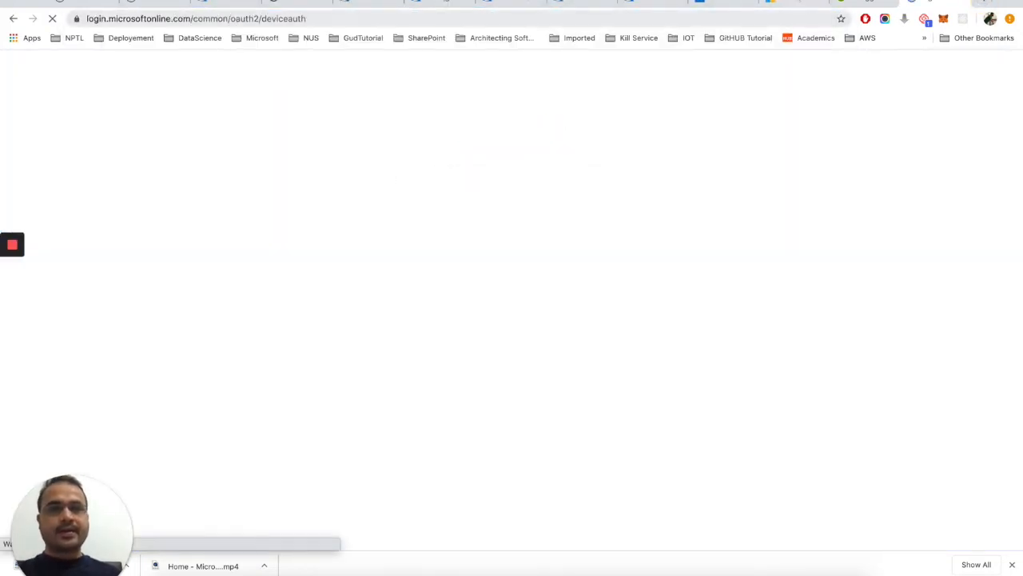
- Copy the device authentication code from the Cloud Shell output and submit it as the code on the Microsoft device login page
{"action": "key", "text": "ctrl+shift+Tab"}
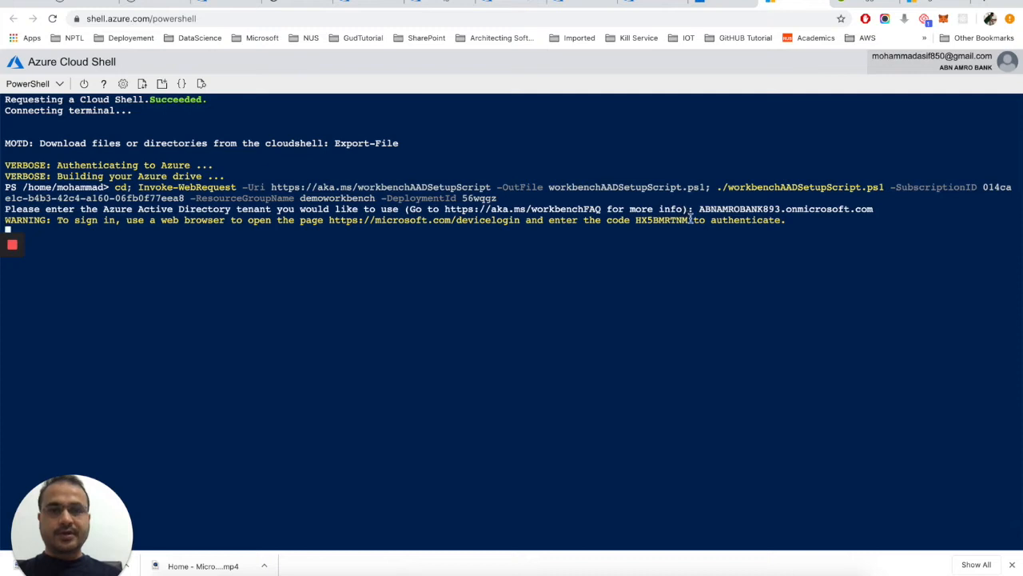
{"action": "left_click_drag", "start_coordinate": [687, 221], "coordinate": [633, 220]}
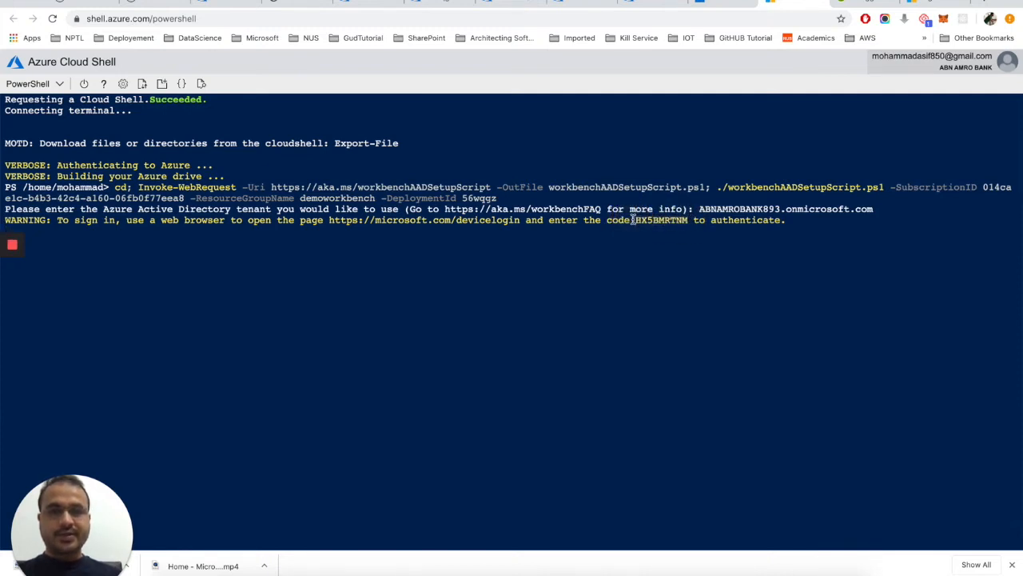
{"action": "left_click", "coordinate": [927, 6]}
{"action": "key", "text": "super+v"}
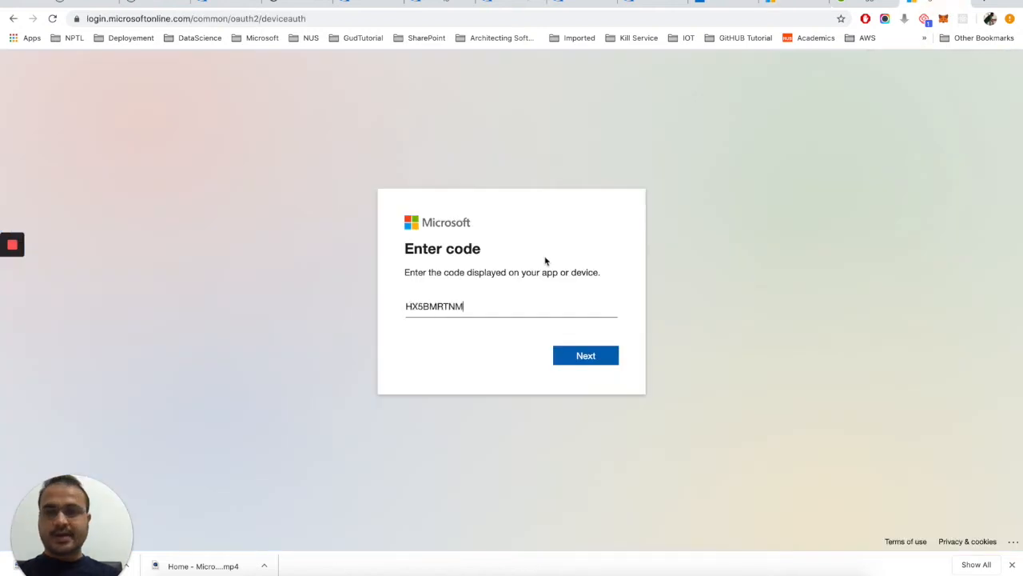
{"action": "left_click", "coordinate": [589, 356]}
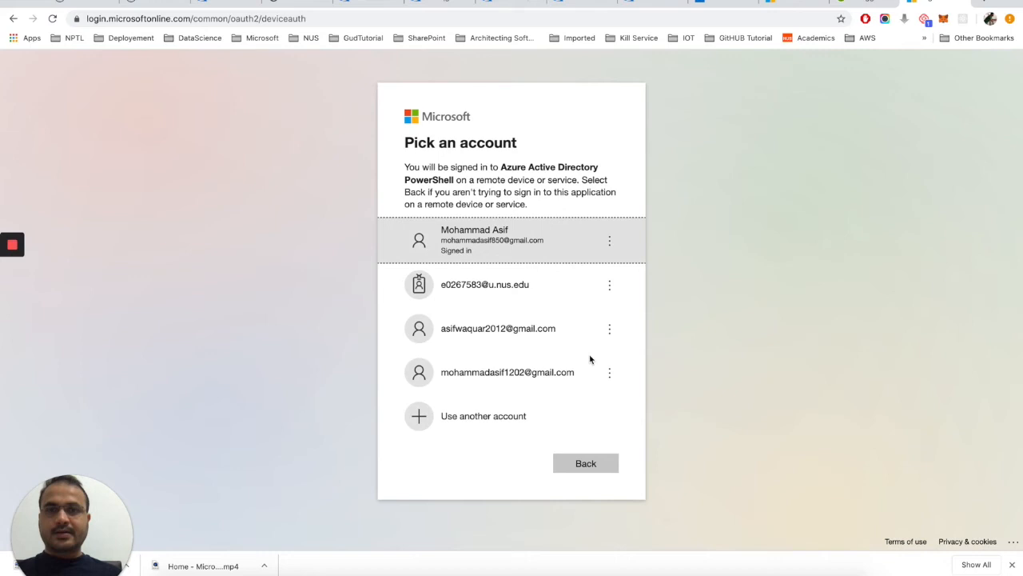
- Sign in to Azure Active Directory PowerShell with the already signed-in account, close the login page and return to Cloud Shell
{"action": "left_click", "coordinate": [501, 244]}
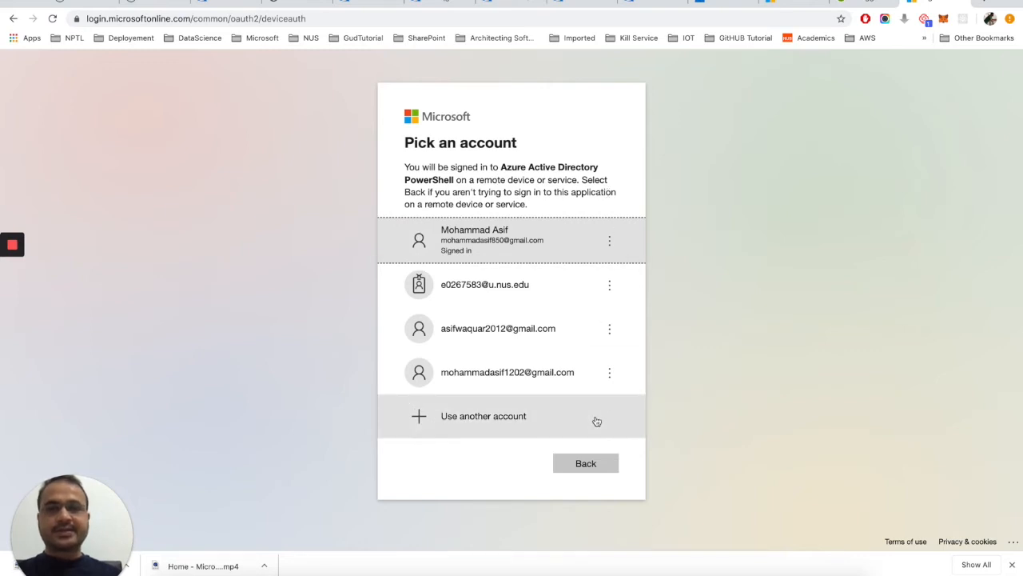
{"action": "left_click", "coordinate": [548, 241]}
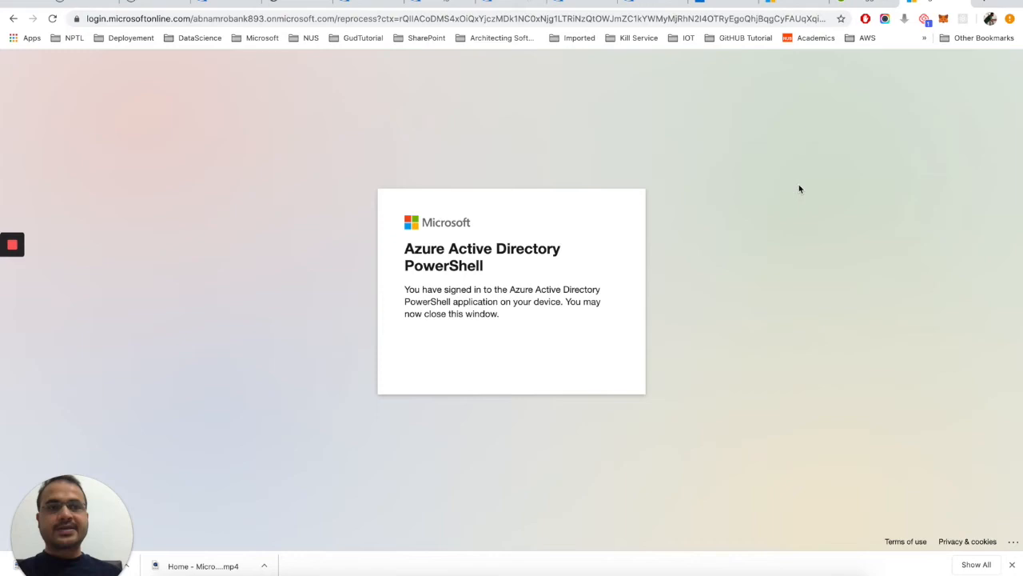
{"action": "left_click", "coordinate": [964, 4]}
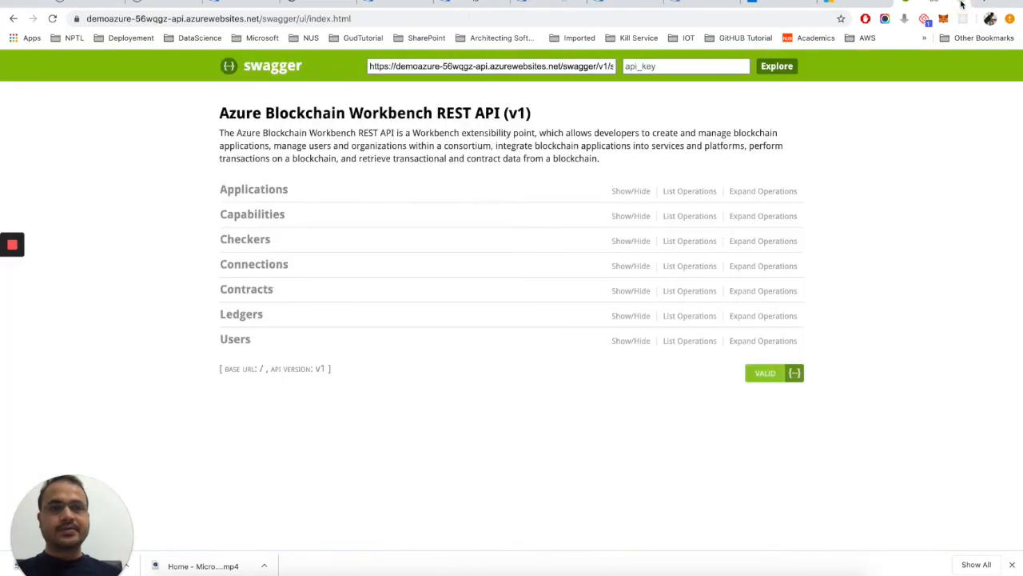
{"action": "left_click", "coordinate": [852, 4]}
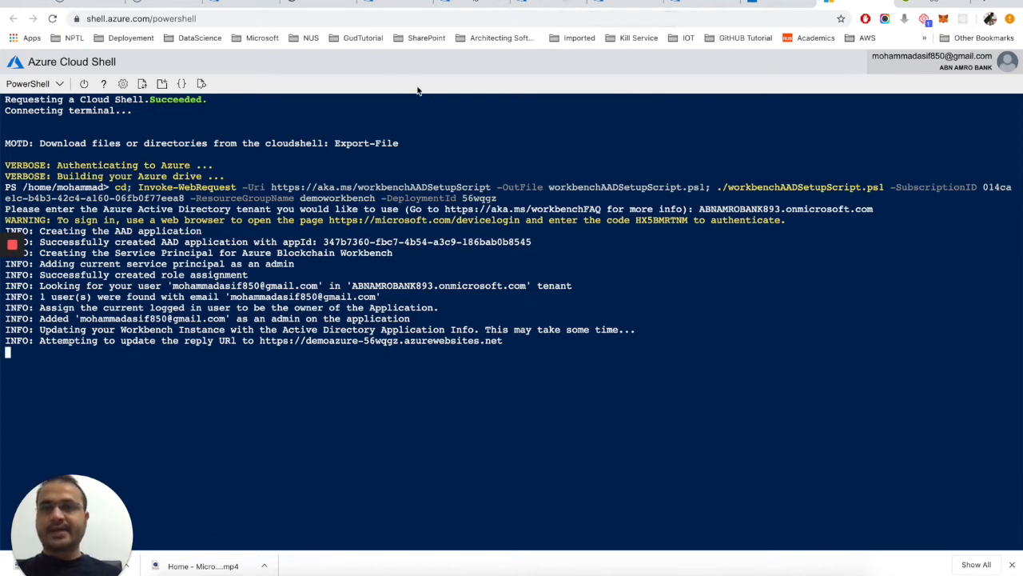
- Read the blog guide from Step-24 to Step-29 on authenticating, granting permissions, checking the PowerShell status and refreshing the Workbench
{"action": "left_click", "coordinate": [318, 2]}
{"action": "scroll", "coordinate": [629, 363], "scroll_direction": "down", "scroll_amount": 2}
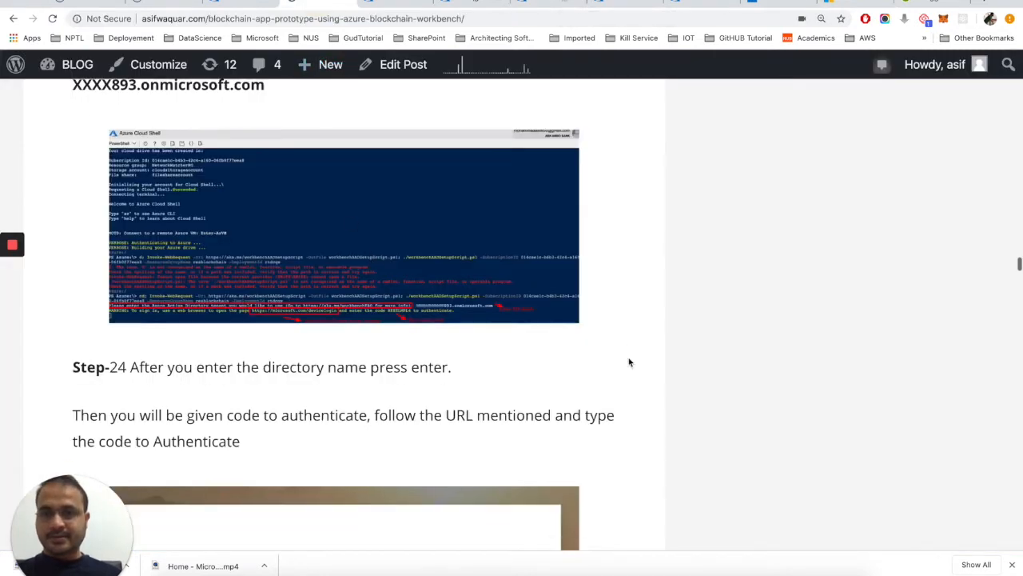
{"action": "scroll", "coordinate": [629, 362], "scroll_direction": "down", "scroll_amount": 10}
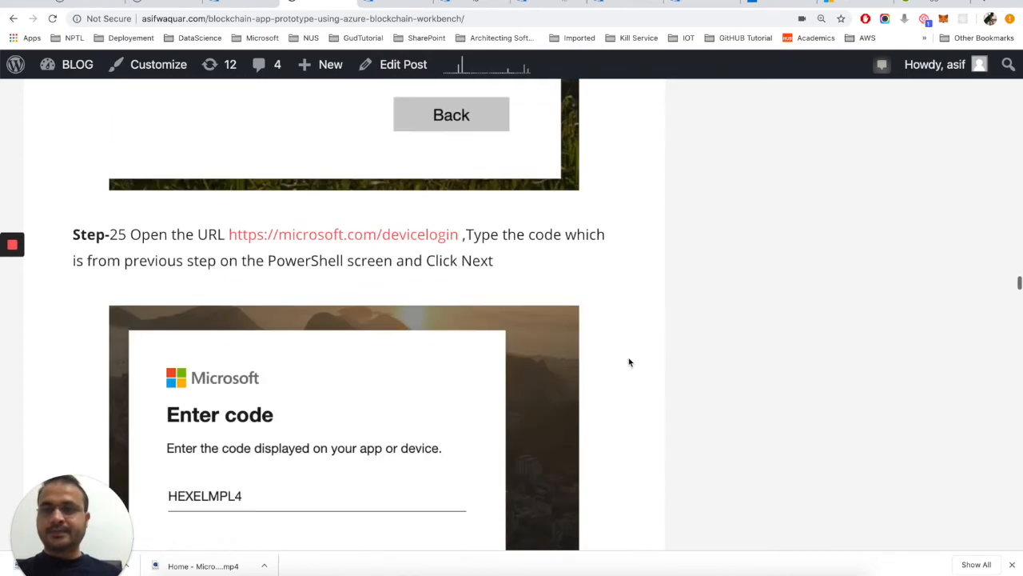
{"action": "scroll", "coordinate": [629, 362], "scroll_direction": "down", "scroll_amount": 6}
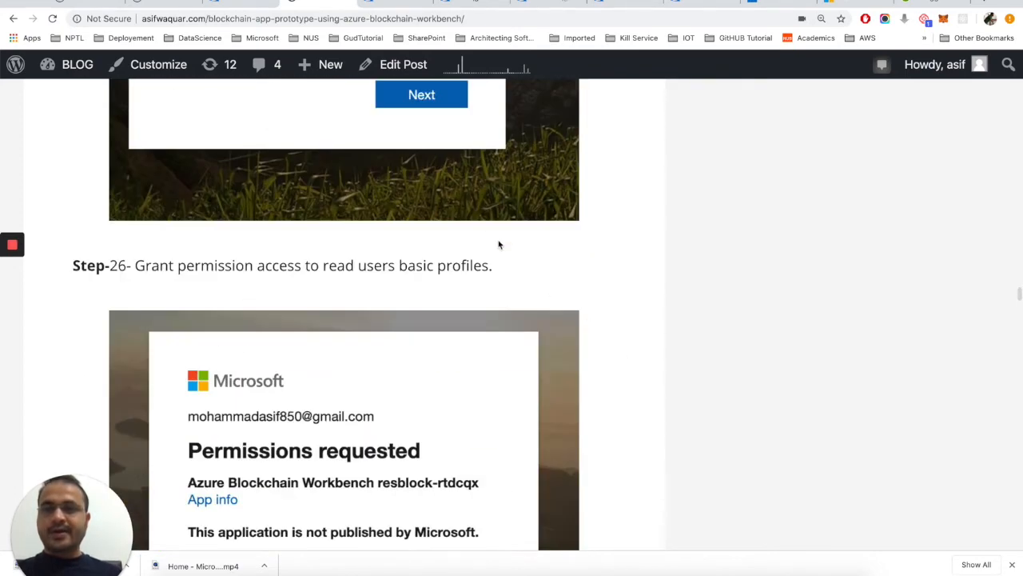
{"action": "scroll", "coordinate": [632, 338], "scroll_direction": "down", "scroll_amount": 2}
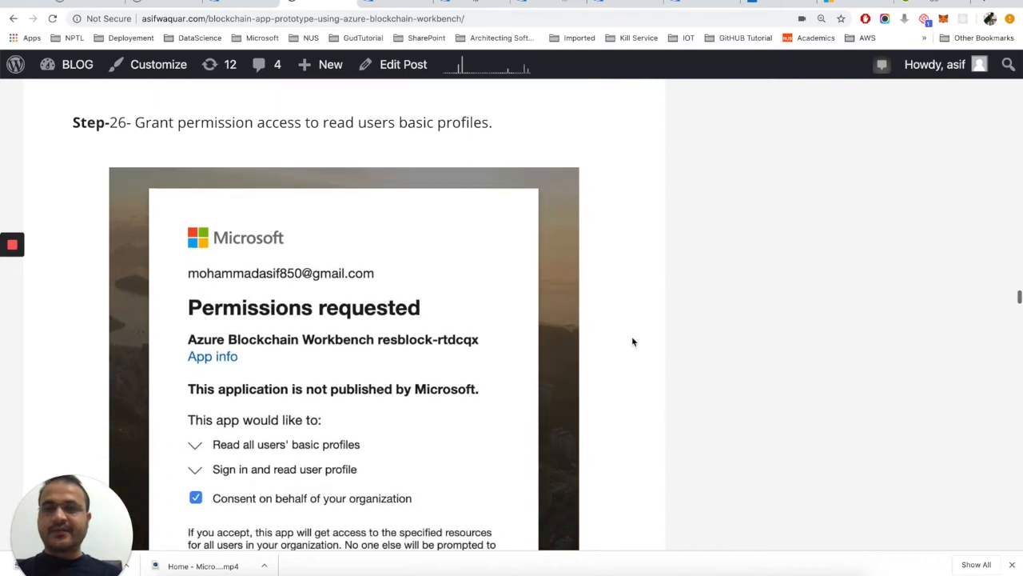
{"action": "scroll", "coordinate": [603, 330], "scroll_direction": "down", "scroll_amount": 6}
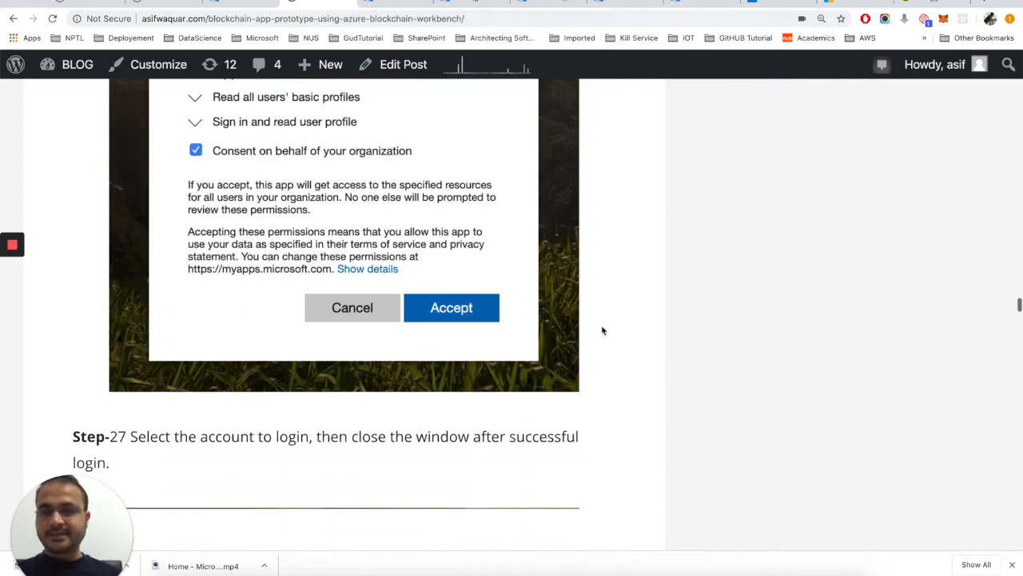
{"action": "scroll", "coordinate": [603, 330], "scroll_direction": "down", "scroll_amount": 1}
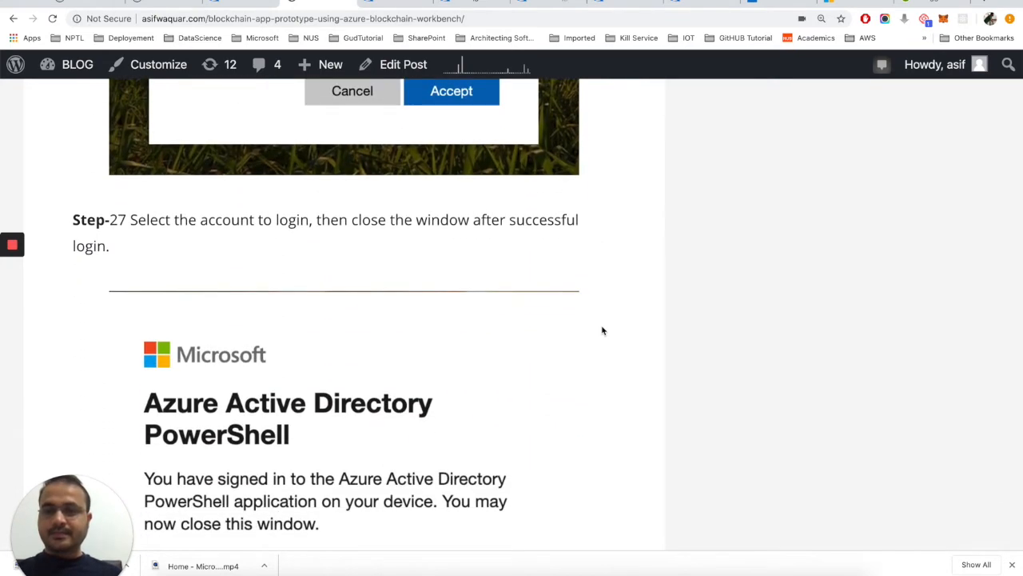
{"action": "scroll", "coordinate": [603, 330], "scroll_direction": "down", "scroll_amount": 7}
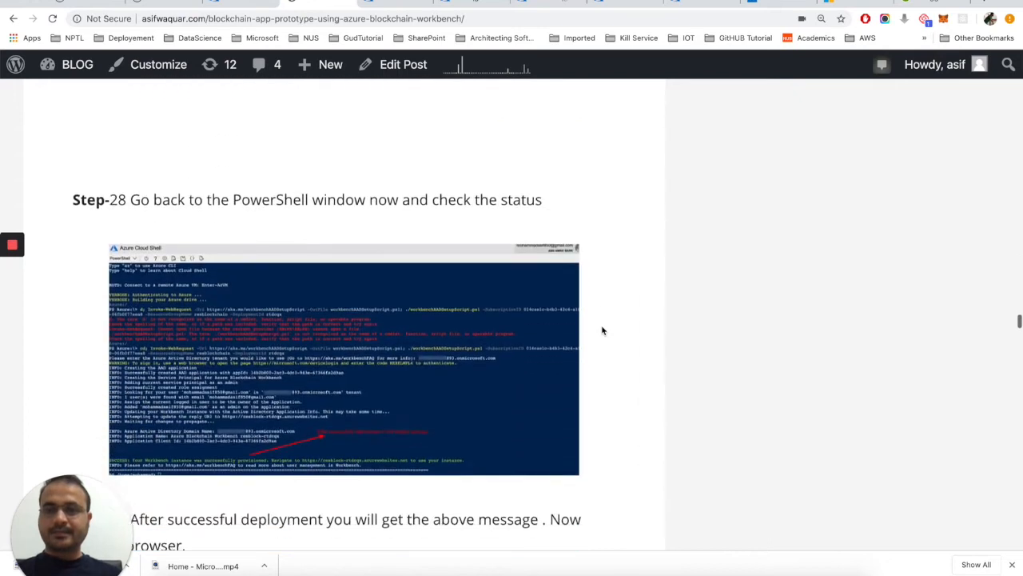
{"action": "scroll", "coordinate": [603, 330], "scroll_direction": "down", "scroll_amount": 2}
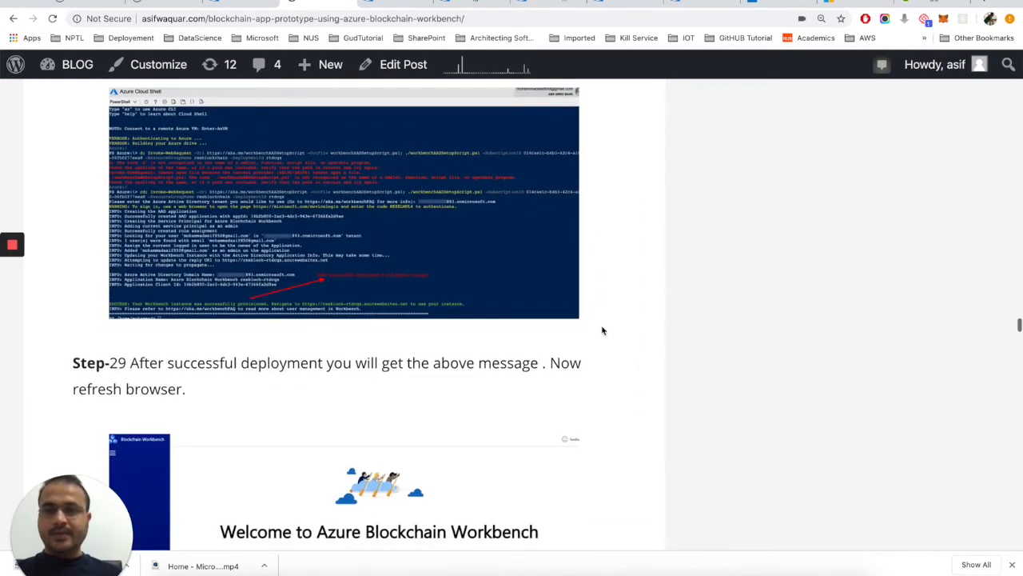
{"action": "scroll", "coordinate": [673, 318], "scroll_direction": "down", "scroll_amount": 2}
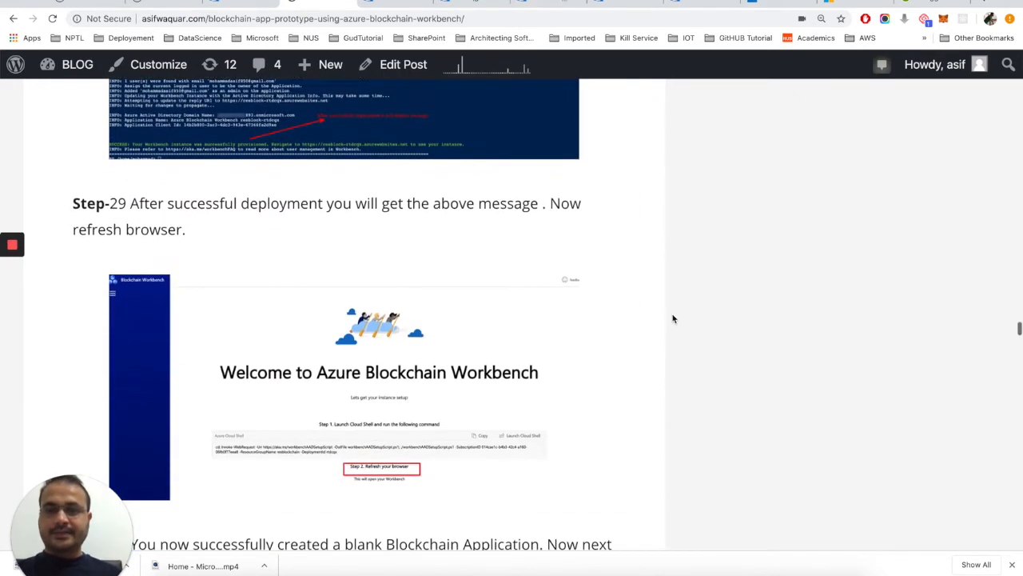
- Check the setup script's status in Cloud Shell and reload the Blockchain Workbench welcome page
{"action": "left_click", "coordinate": [787, 5]}
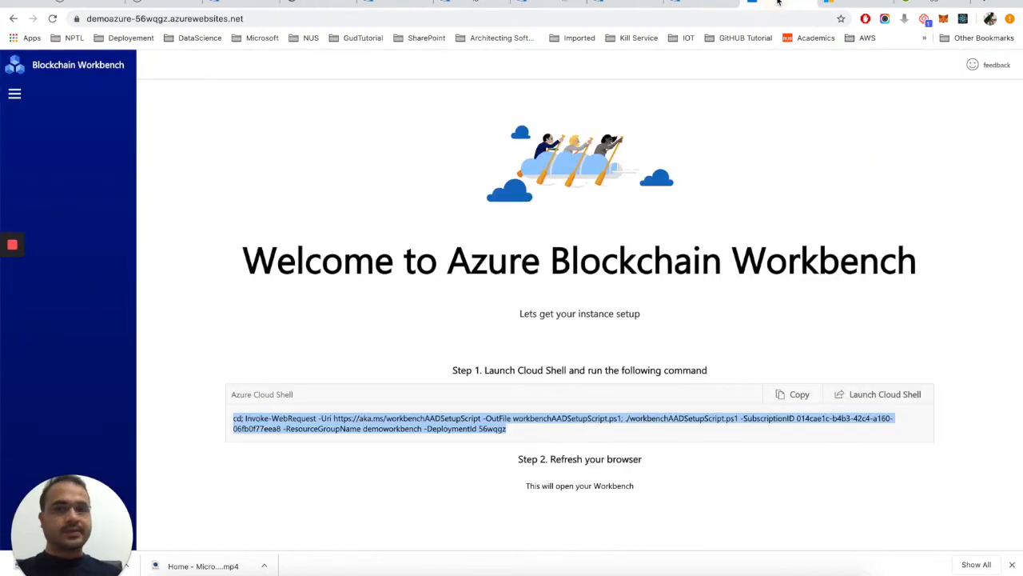
{"action": "left_click", "coordinate": [869, 4]}
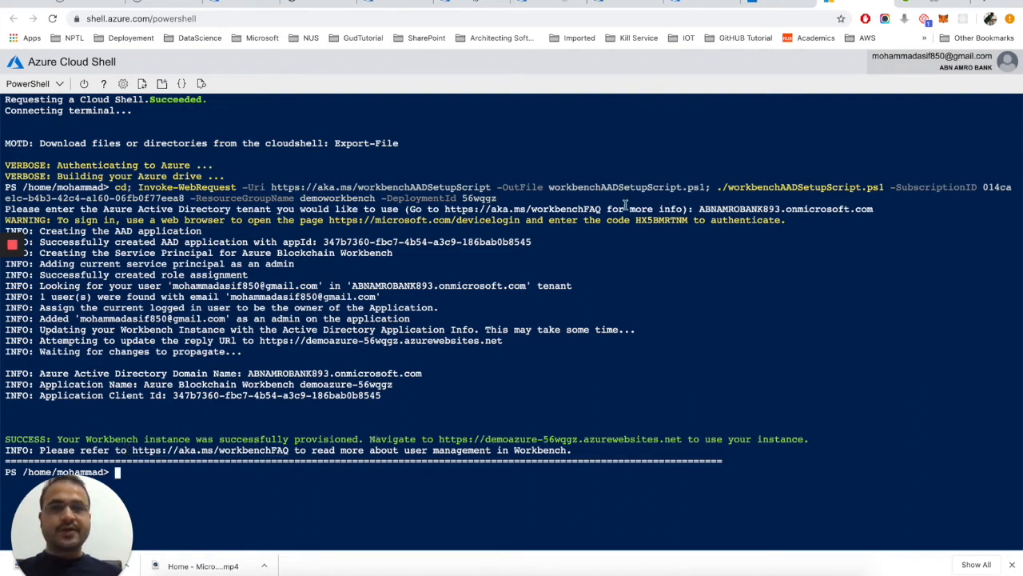
{"action": "left_click", "coordinate": [769, 3]}
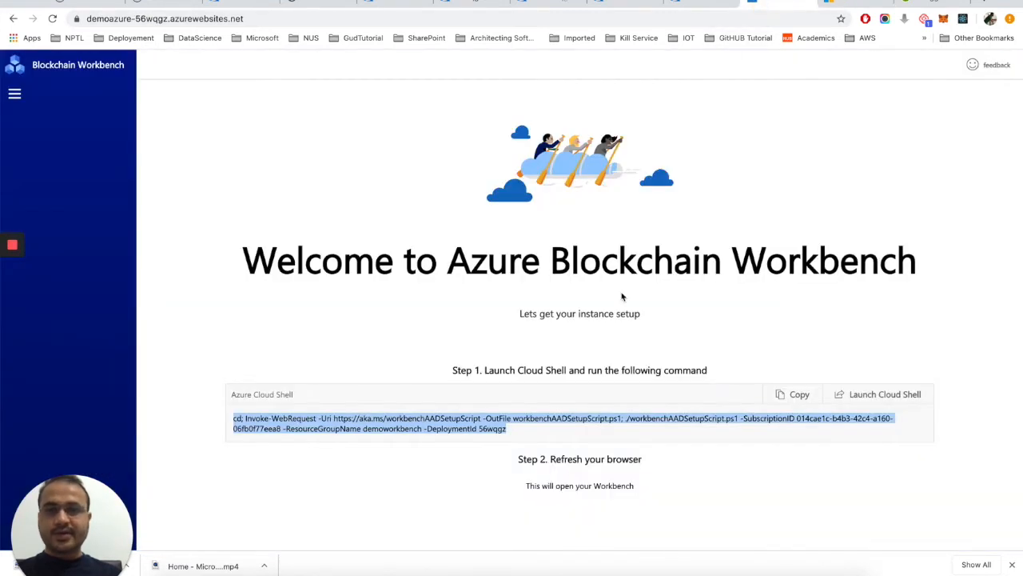
{"action": "left_click", "coordinate": [402, 495]}
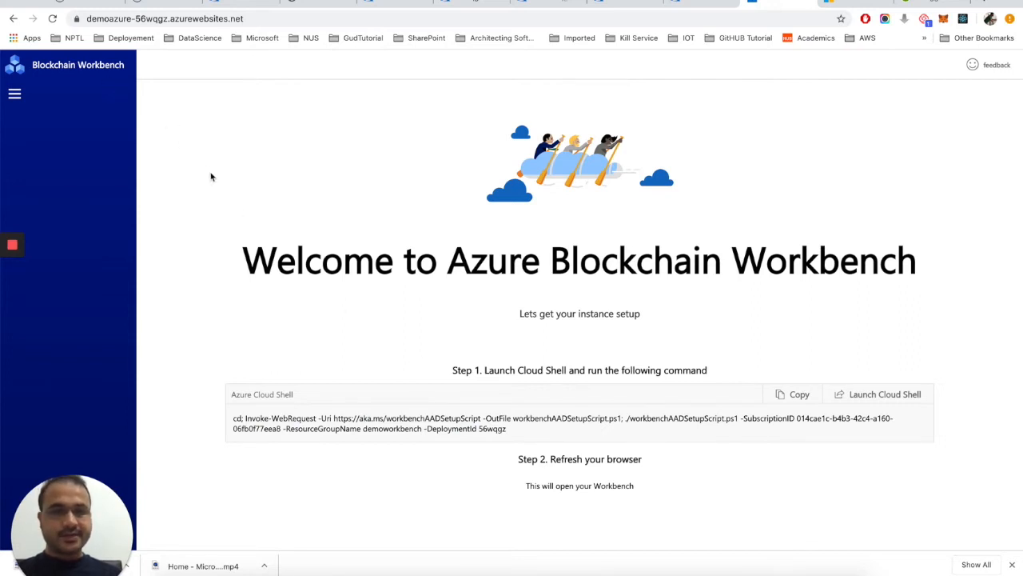
{"action": "left_click", "coordinate": [53, 19]}
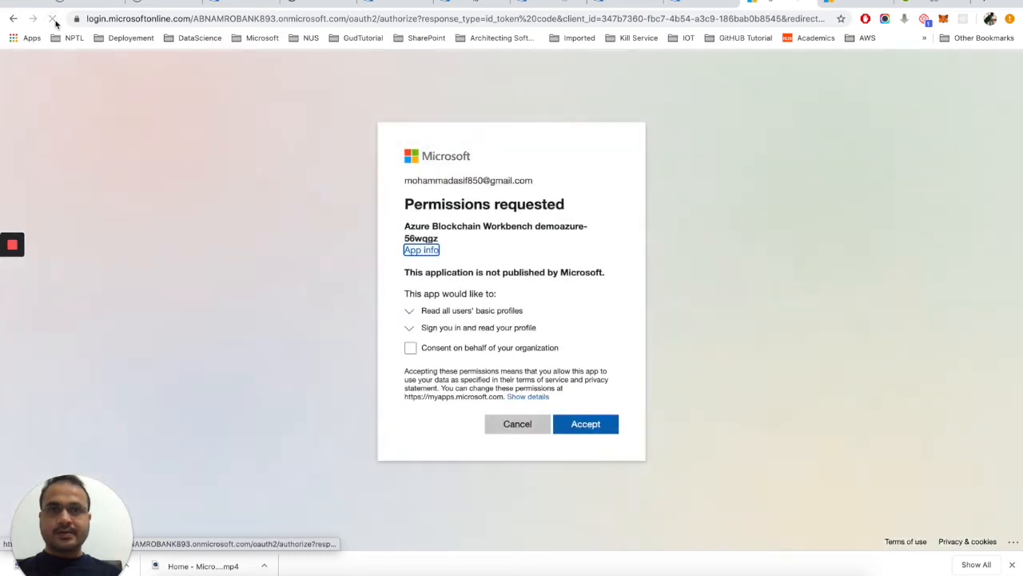
- Accept the Workbench app's requested permissions with consent on behalf of the organization, and reload the Workbench page
{"action": "left_click", "coordinate": [410, 348]}
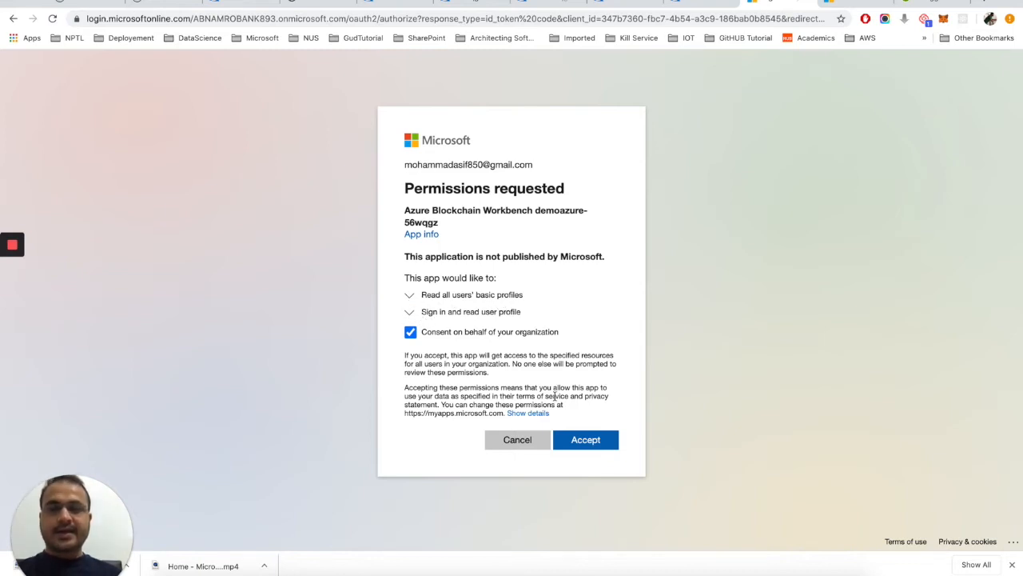
{"action": "left_click", "coordinate": [601, 442]}
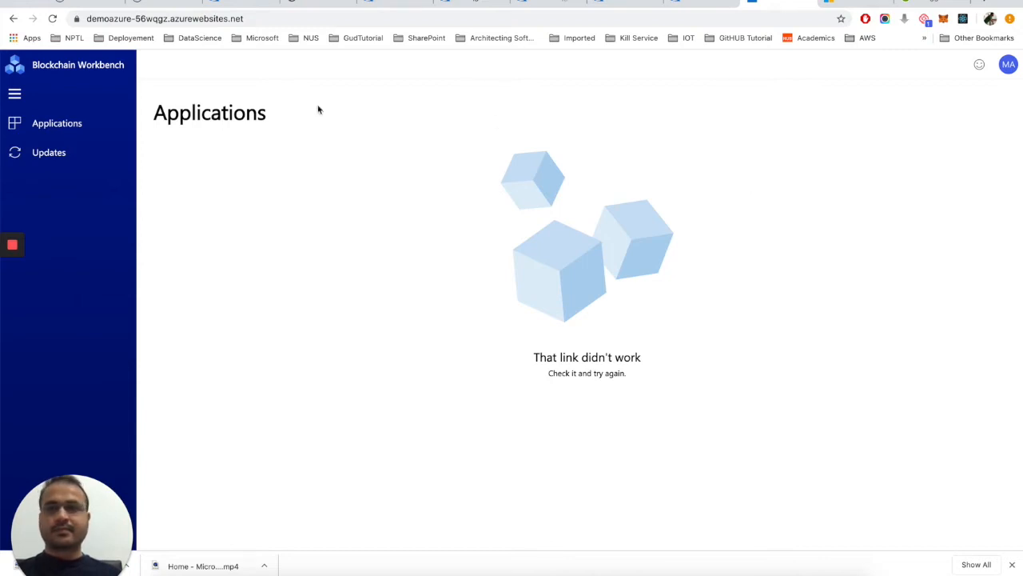
{"action": "left_click", "coordinate": [56, 26]}
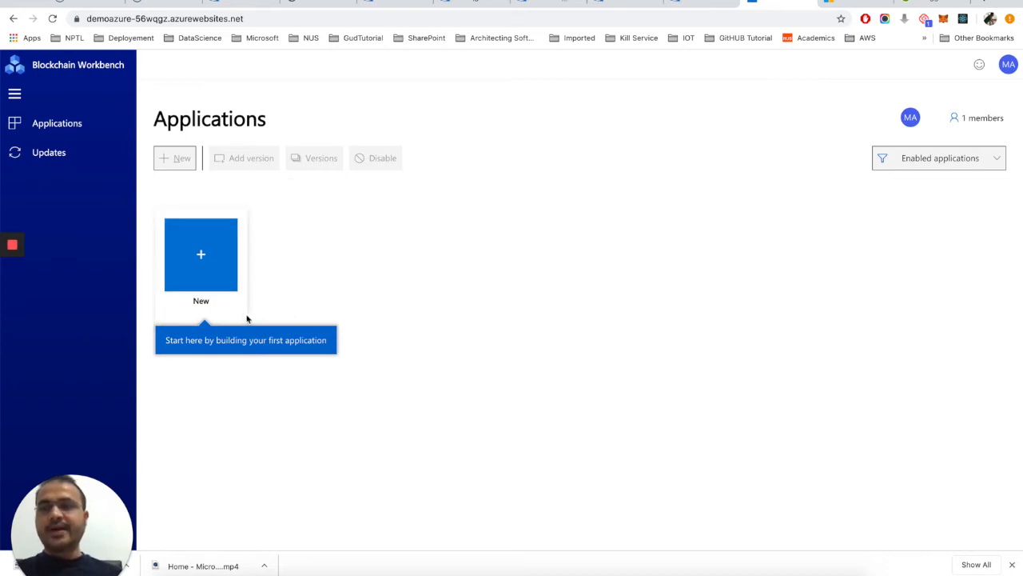
- View the Workbench membership list, highlight the member's e-mail address and close the list
{"action": "left_click", "coordinate": [965, 118]}
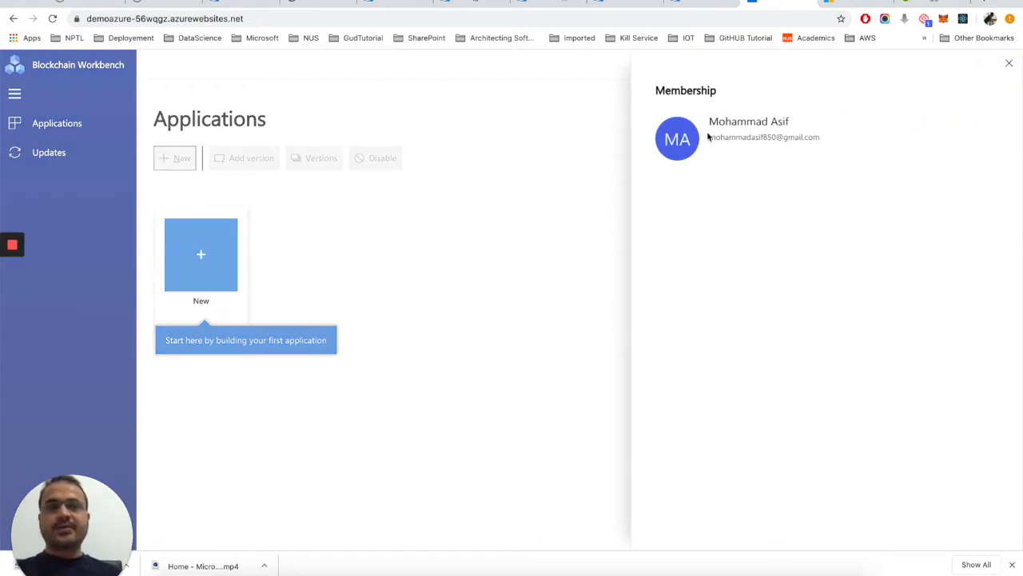
{"action": "left_click_drag", "start_coordinate": [708, 137], "coordinate": [827, 139]}
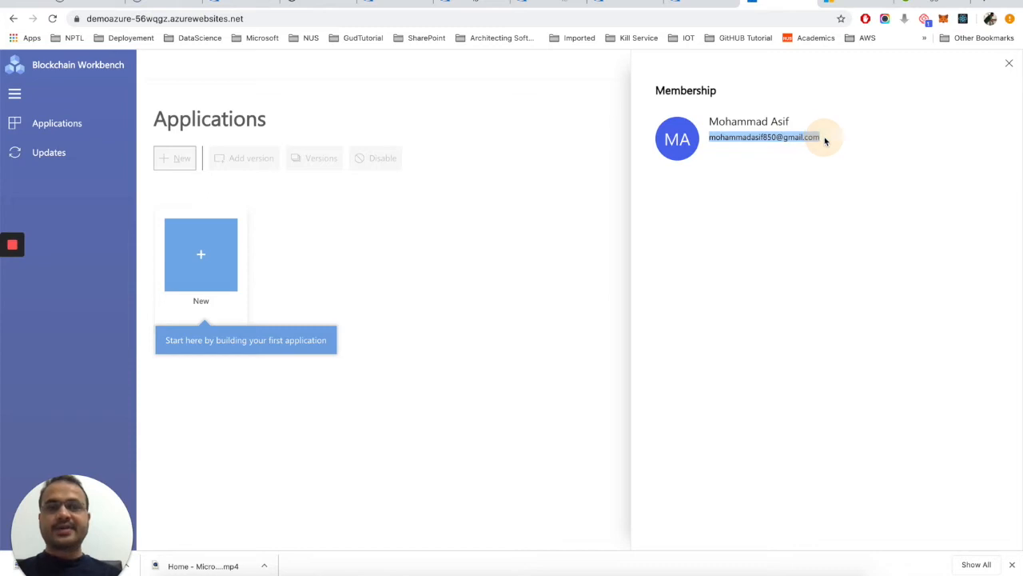
{"action": "left_click", "coordinate": [1009, 64]}
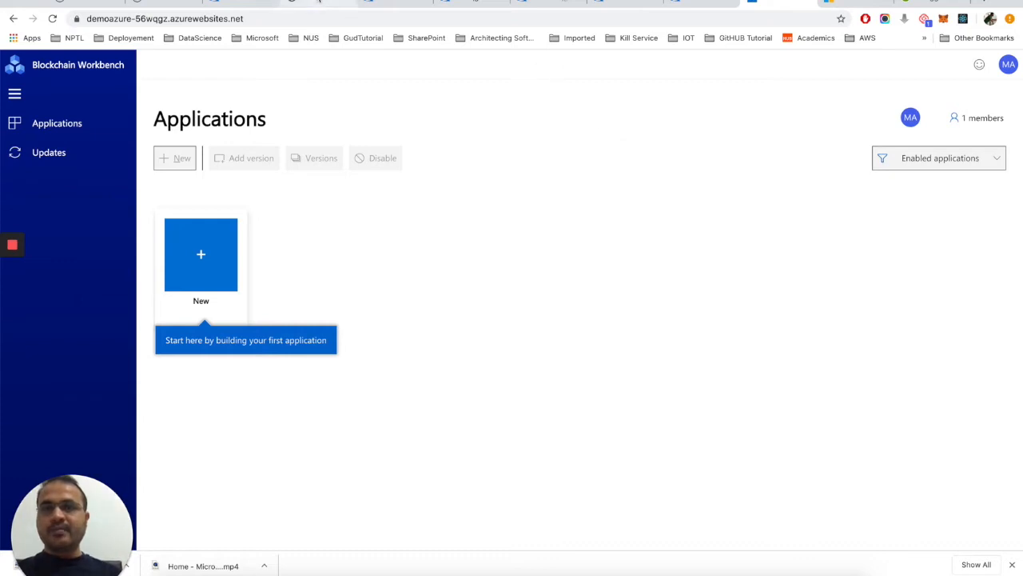
- Read the blog guide's Step-30 and Step-31 on creating a new application registration in Active Directory
{"action": "left_click", "coordinate": [319, 4]}
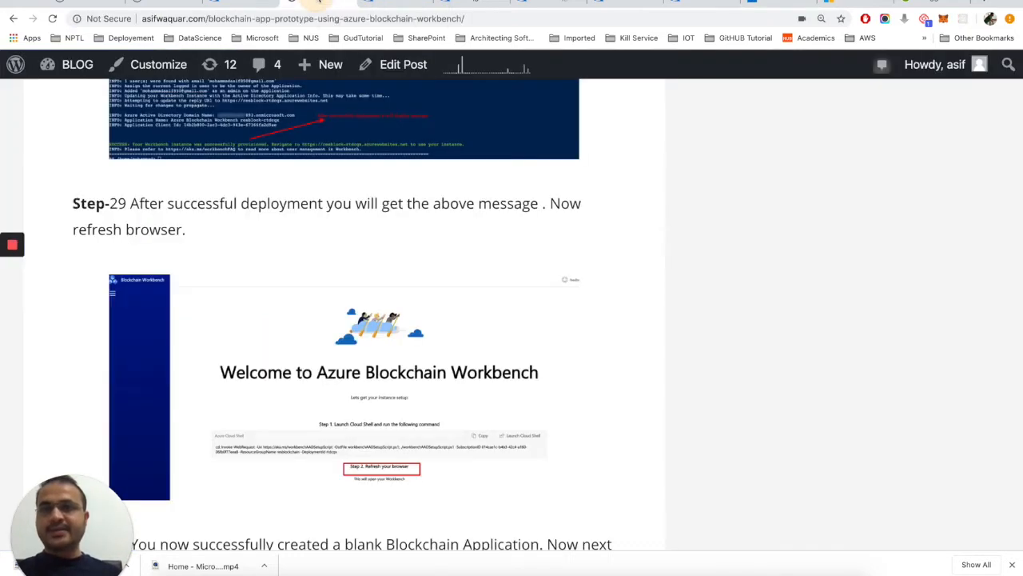
{"action": "scroll", "coordinate": [653, 265], "scroll_direction": "down", "scroll_amount": 4}
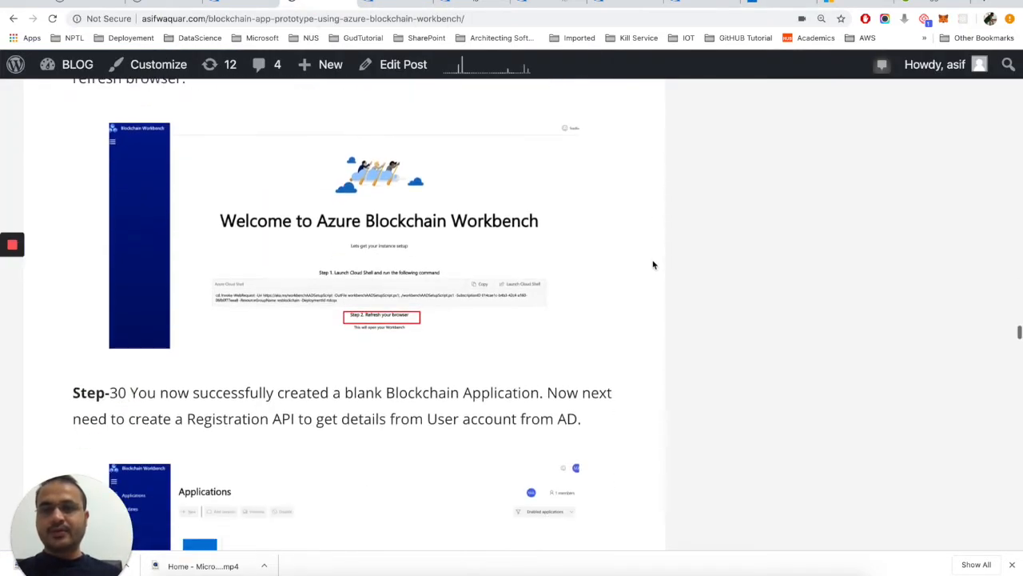
{"action": "scroll", "coordinate": [653, 264], "scroll_direction": "down", "scroll_amount": 8}
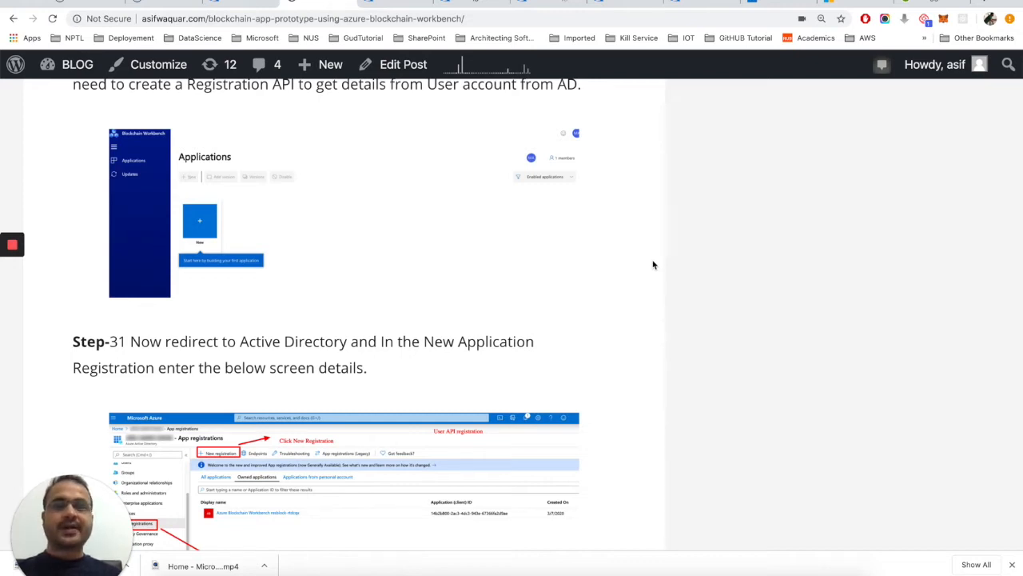
{"action": "scroll", "coordinate": [653, 265], "scroll_direction": "down", "scroll_amount": 1}
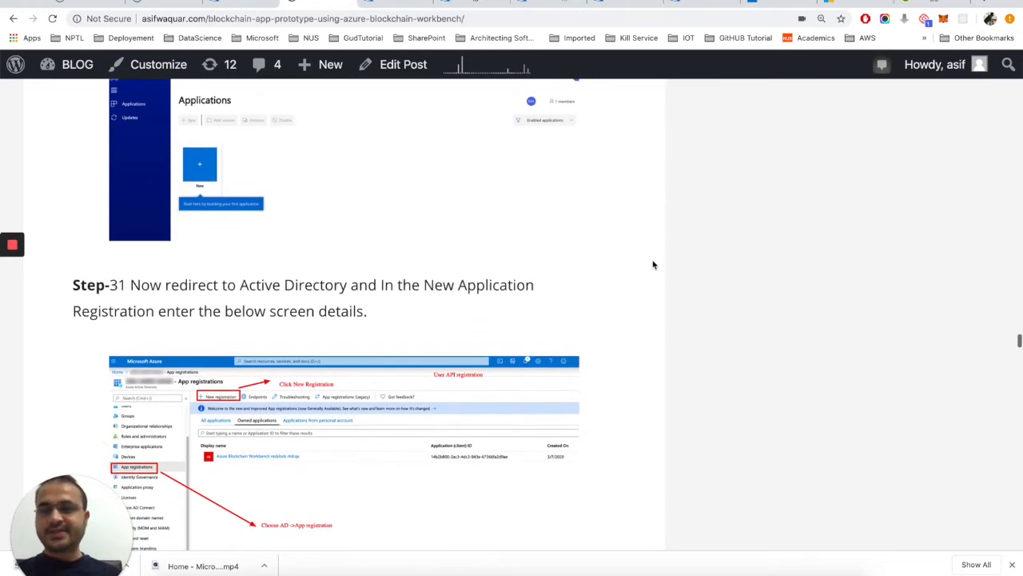
{"action": "scroll", "coordinate": [653, 265], "scroll_direction": "down", "scroll_amount": 1}
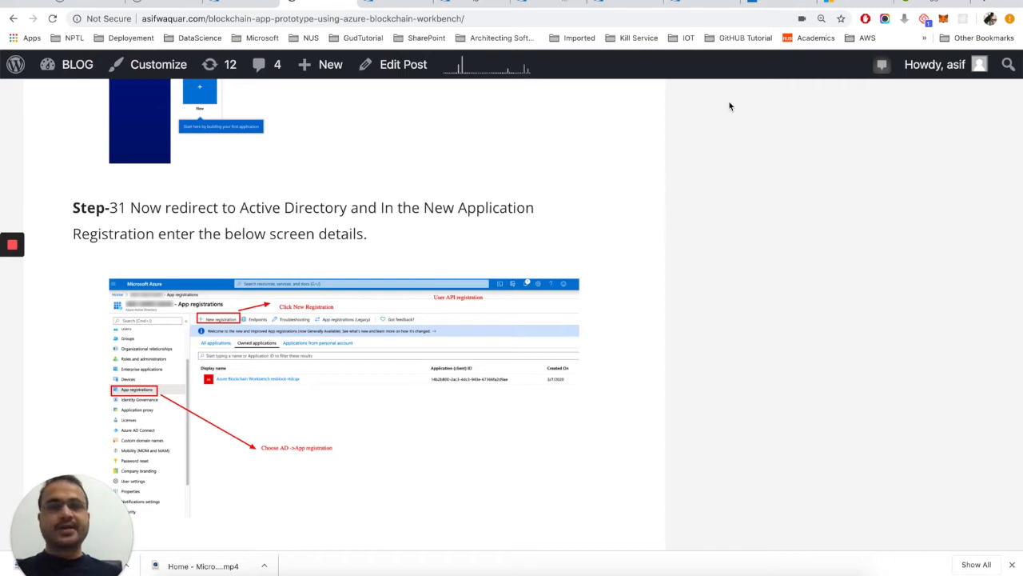
- Switch to the Azure portal and open the existing Blockchain API entry in Azure Active Directory's app registrations
{"action": "left_click", "coordinate": [680, 4]}
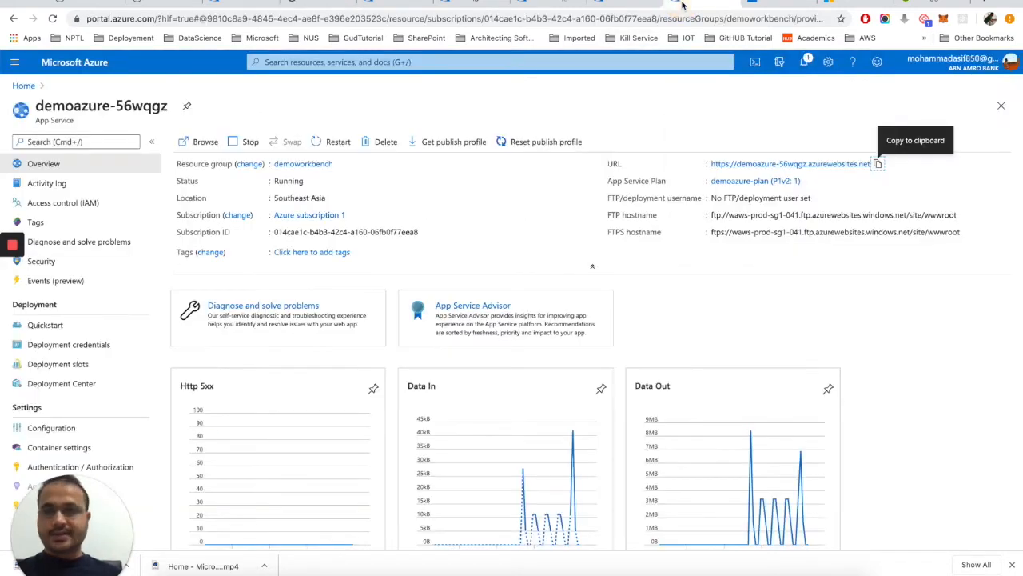
{"action": "left_click", "coordinate": [15, 62]}
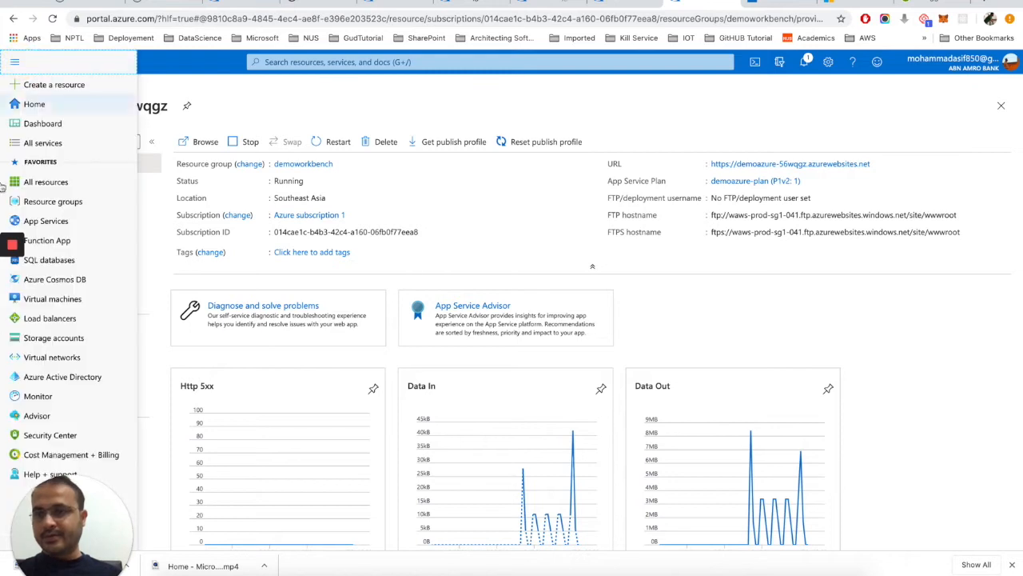
{"action": "left_click", "coordinate": [44, 375]}
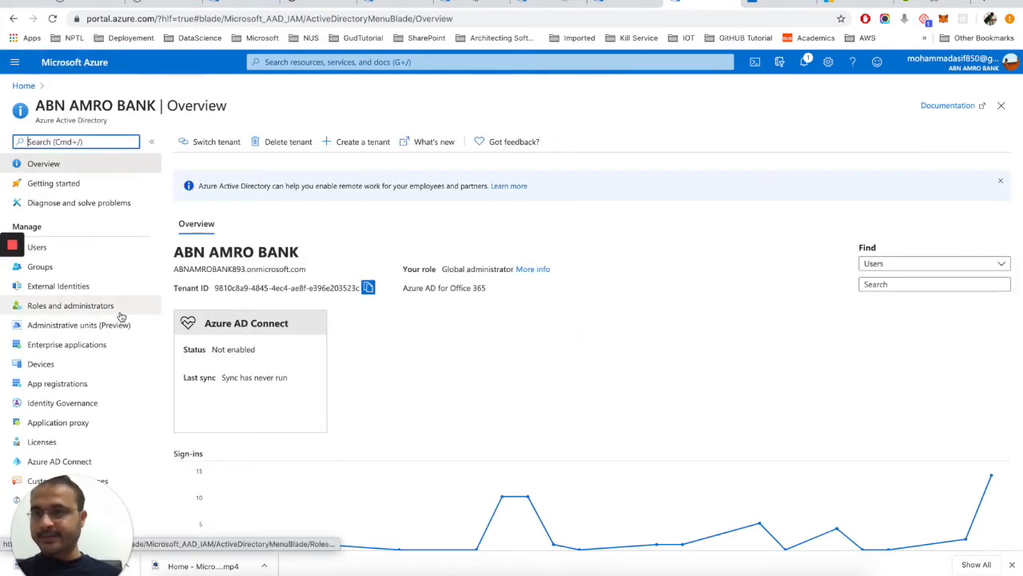
{"action": "left_click", "coordinate": [87, 387]}
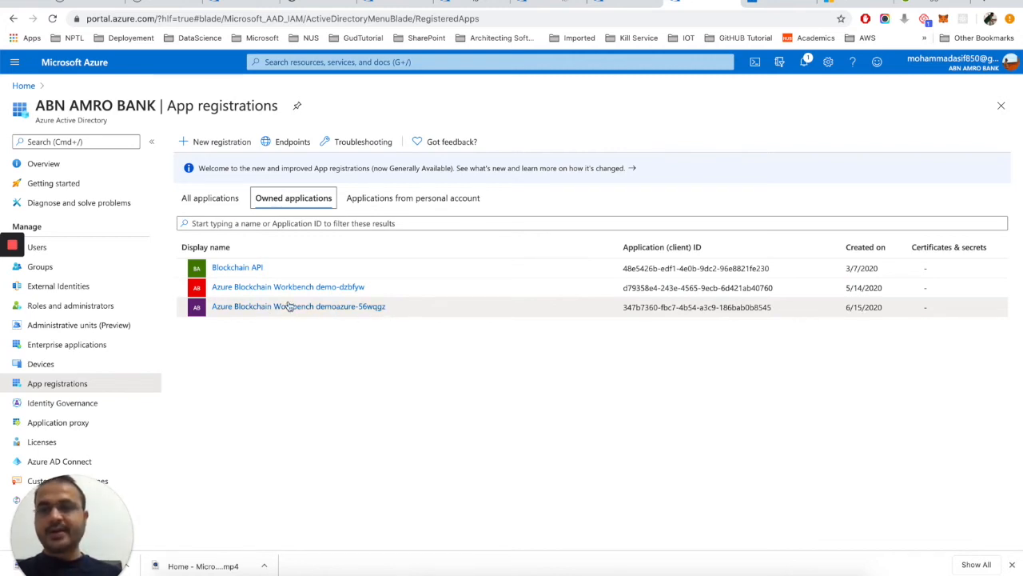
{"action": "left_click", "coordinate": [249, 270]}
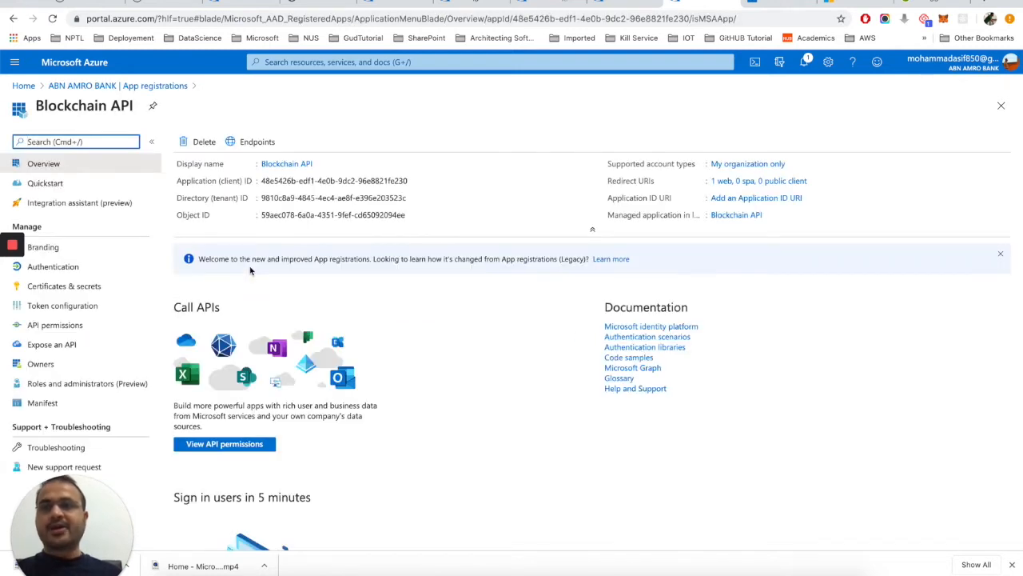
- Go back to Azure Active Directory's app registrations and open the form for a new registration
{"action": "left_click", "coordinate": [23, 86]}
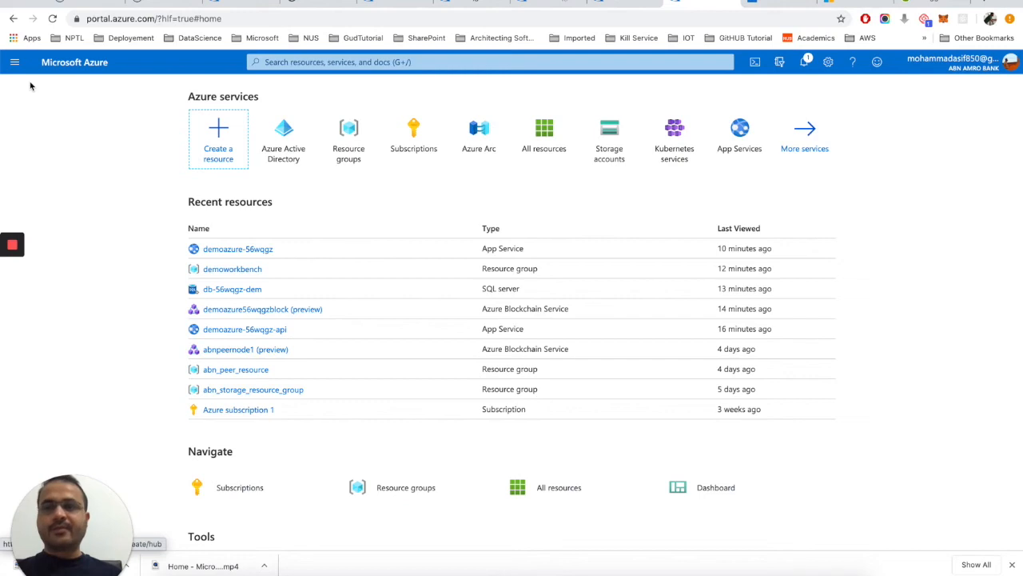
{"action": "left_click", "coordinate": [16, 22]}
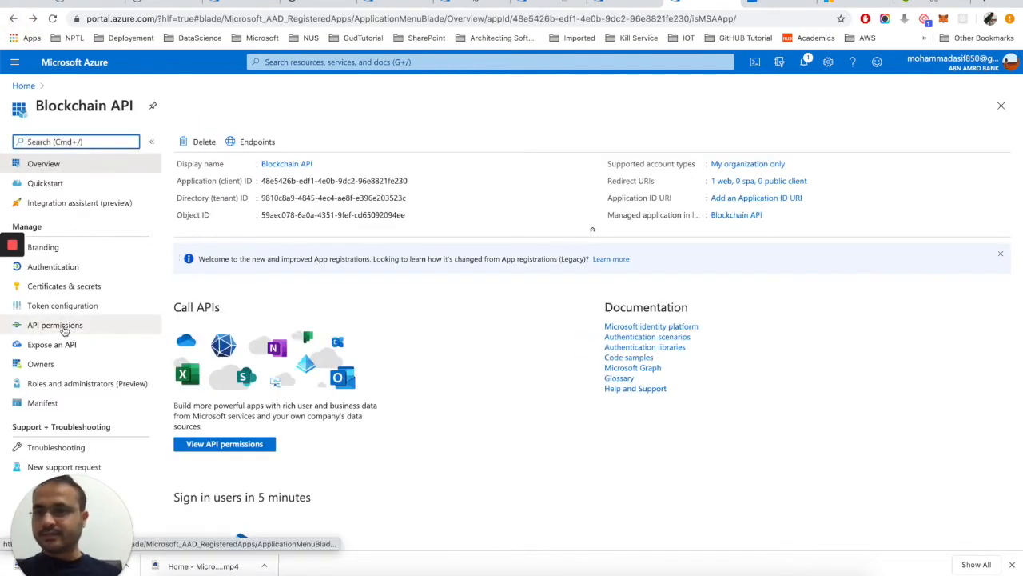
{"action": "left_click", "coordinate": [23, 85]}
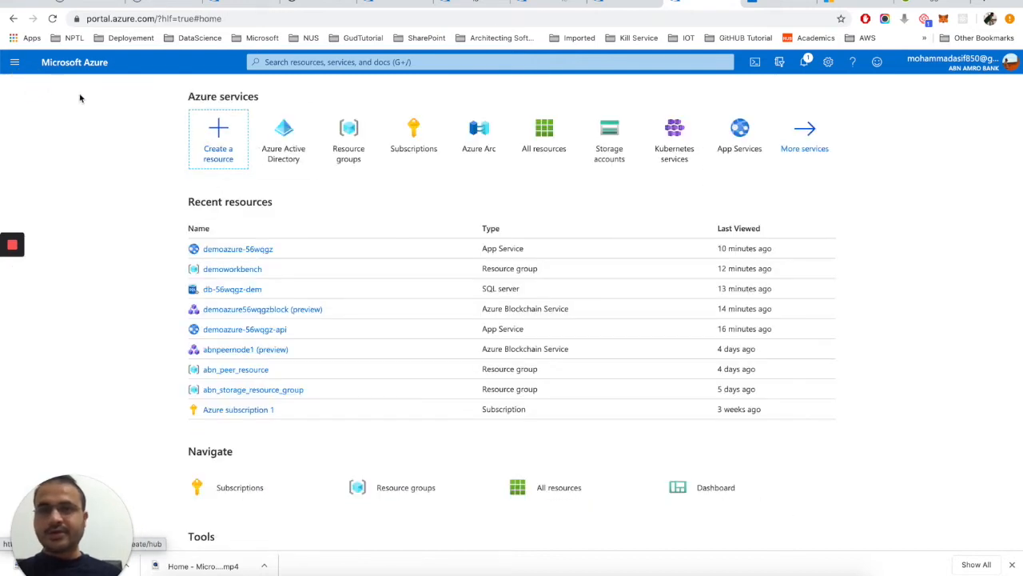
{"action": "left_click", "coordinate": [272, 144]}
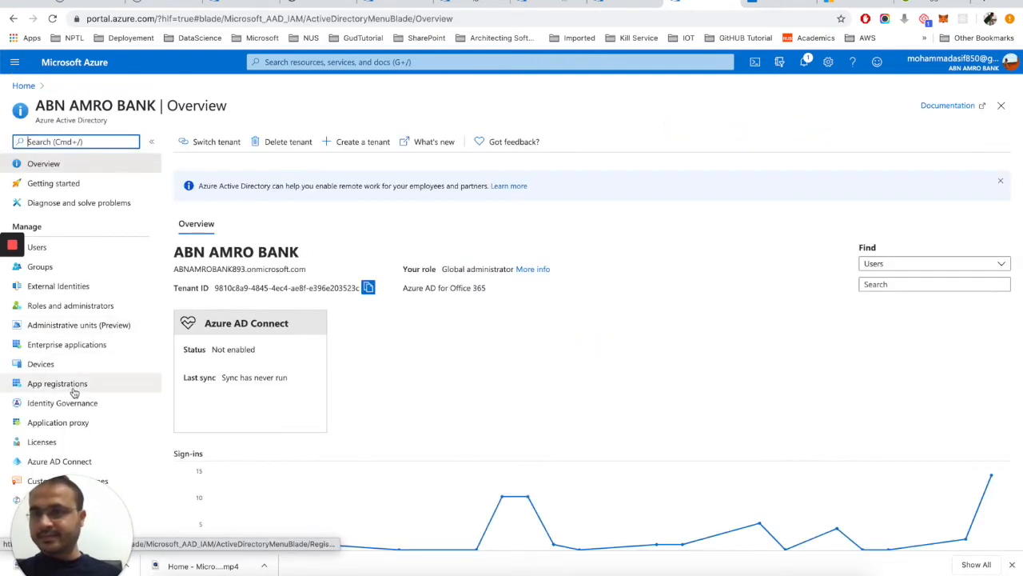
{"action": "left_click", "coordinate": [72, 389]}
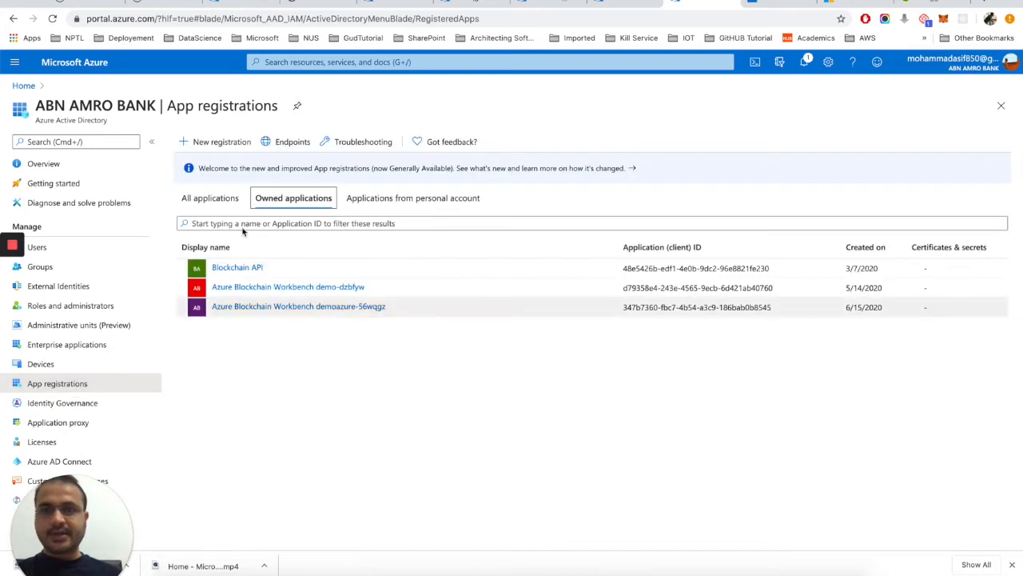
{"action": "left_click", "coordinate": [216, 141]}
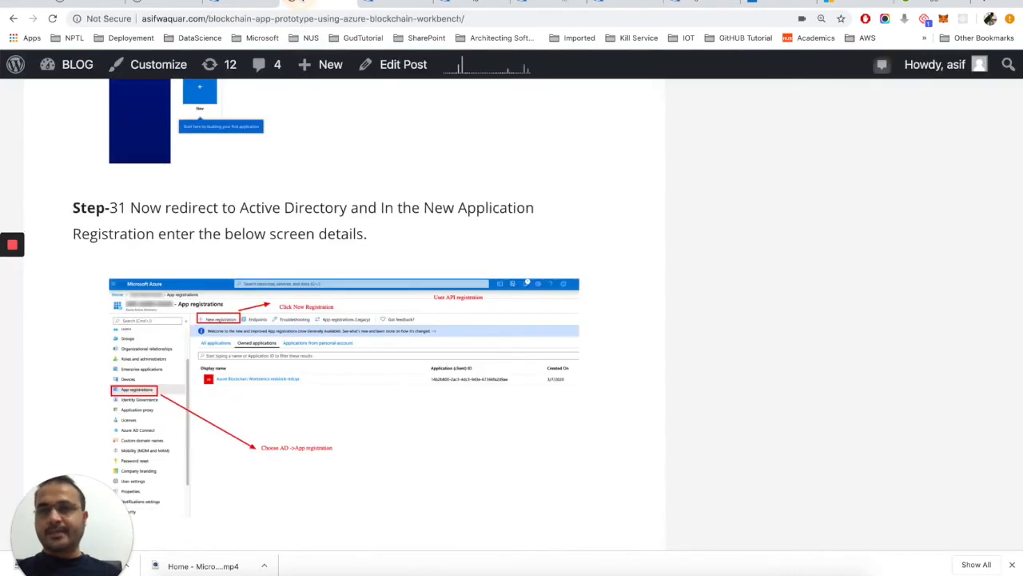
- Read the blog guide's Step-32 for the name, account type and redirect URI of the new application registration
{"action": "left_click", "coordinate": [299, 4]}
{"action": "scroll", "coordinate": [535, 309], "scroll_direction": "down", "scroll_amount": 5}
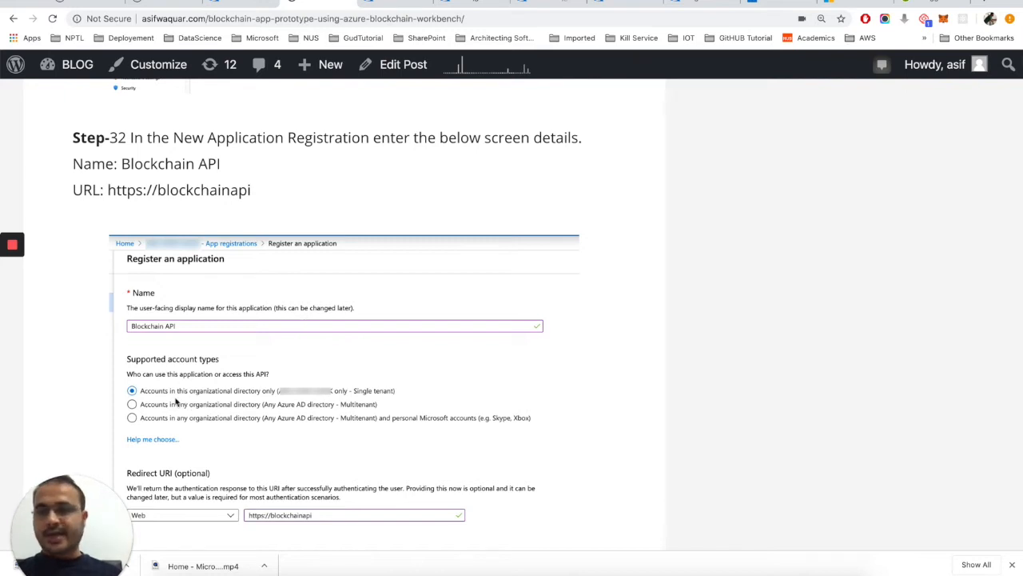
{"action": "scroll", "coordinate": [469, 387], "scroll_direction": "down", "scroll_amount": 2}
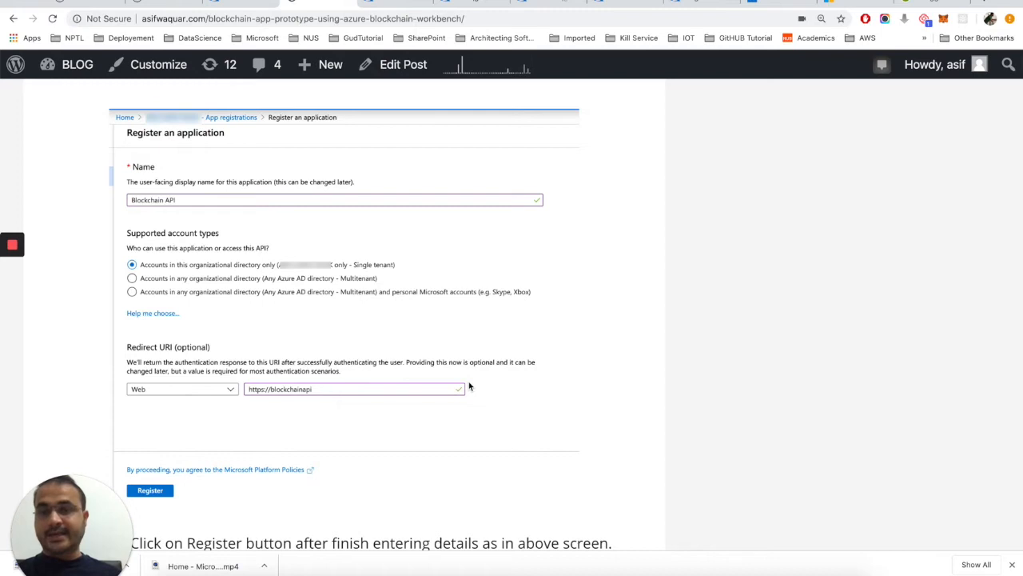
{"action": "scroll", "coordinate": [469, 386], "scroll_direction": "down", "scroll_amount": 2}
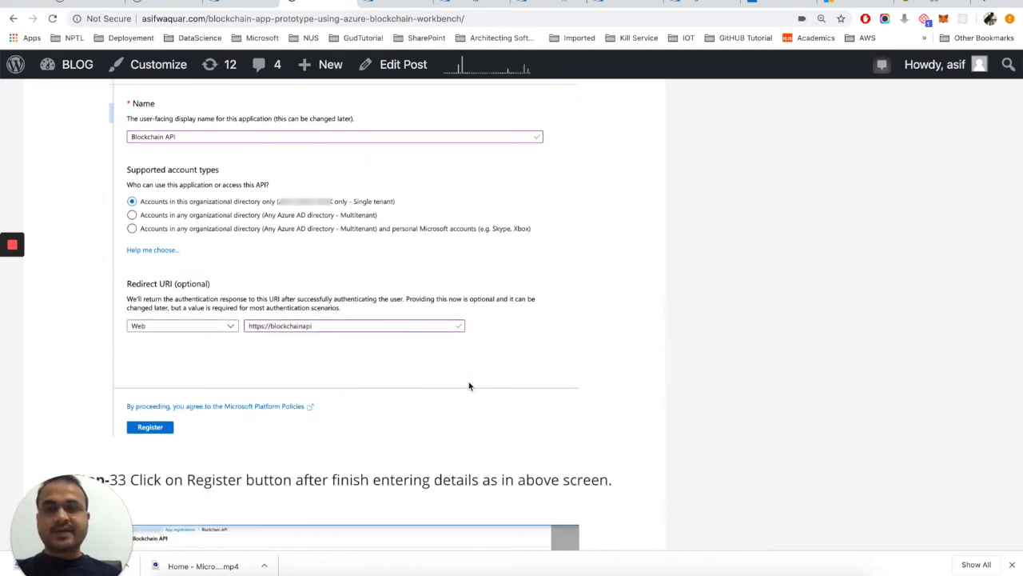
- Compare the blank registration form with the guide, and read on through Step-33 to the Step-34 manifest edit
{"action": "left_click", "coordinate": [640, 4]}
{"action": "left_click", "coordinate": [692, 4]}
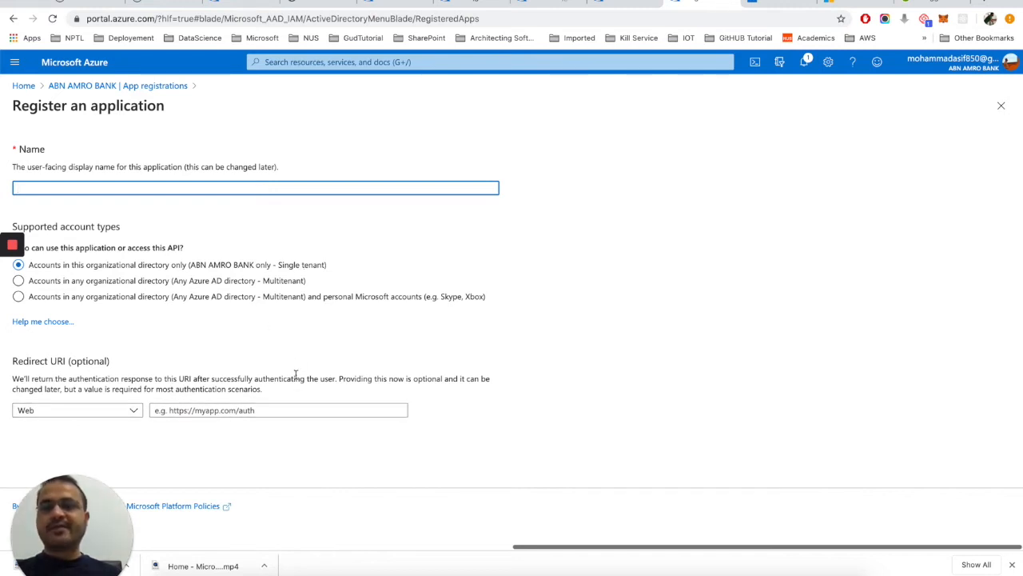
{"action": "left_click", "coordinate": [345, 10]}
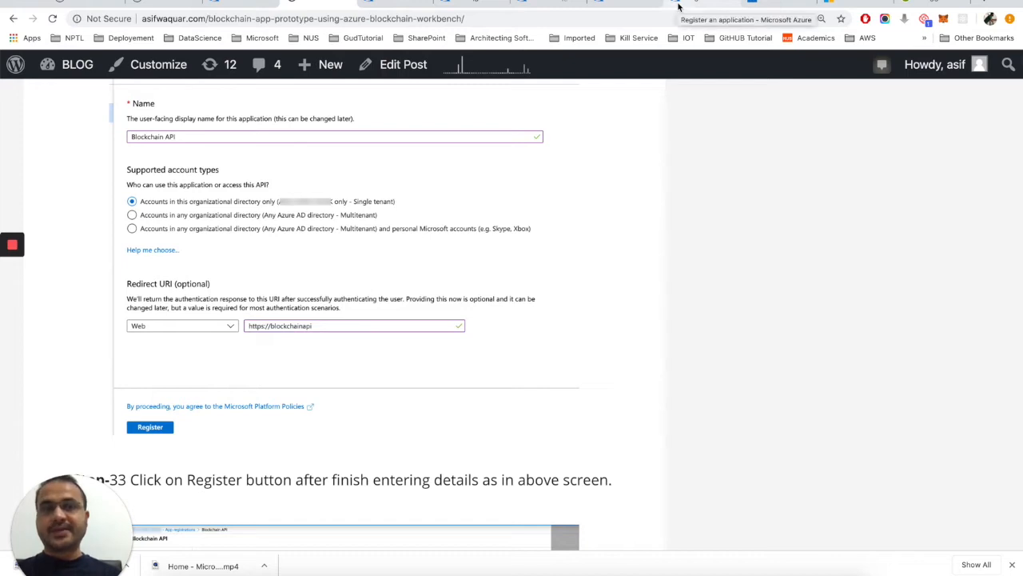
{"action": "scroll", "coordinate": [626, 298], "scroll_direction": "down", "scroll_amount": 3}
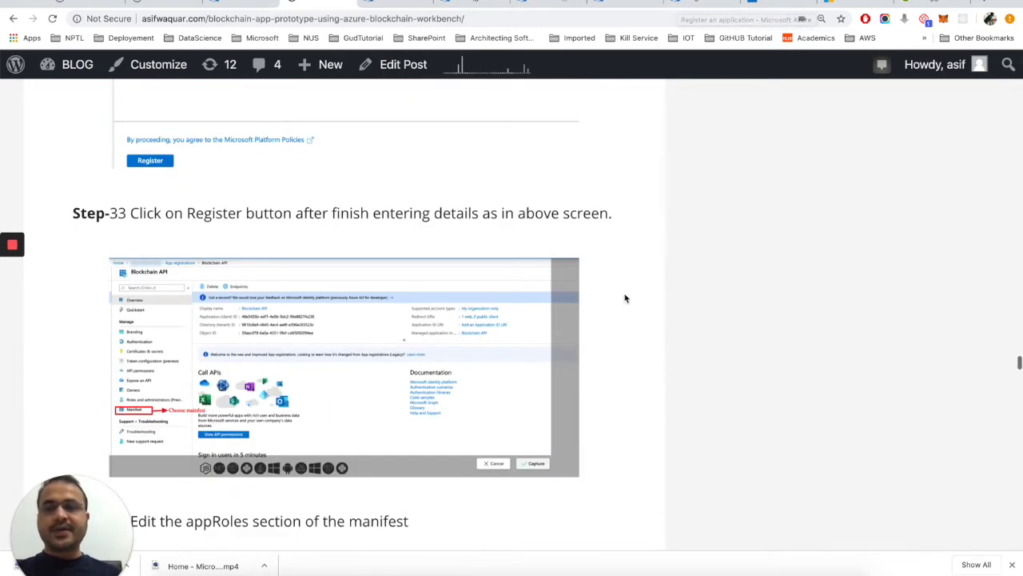
{"action": "scroll", "coordinate": [626, 298], "scroll_direction": "down", "scroll_amount": 1}
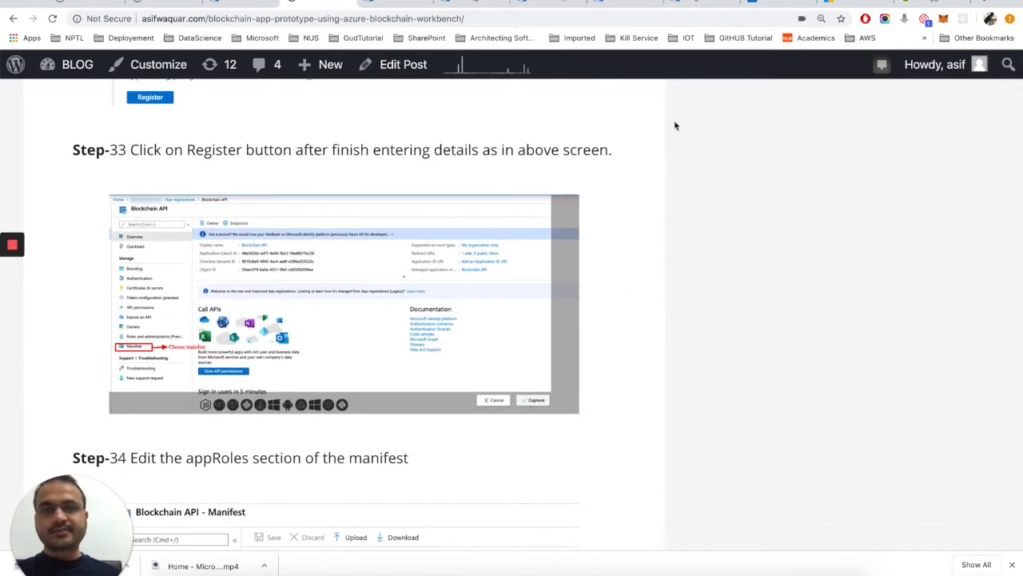
- Leave the blank registration form and open the existing Blockchain API registration in Azure Active Directory
{"action": "left_click", "coordinate": [685, 4]}
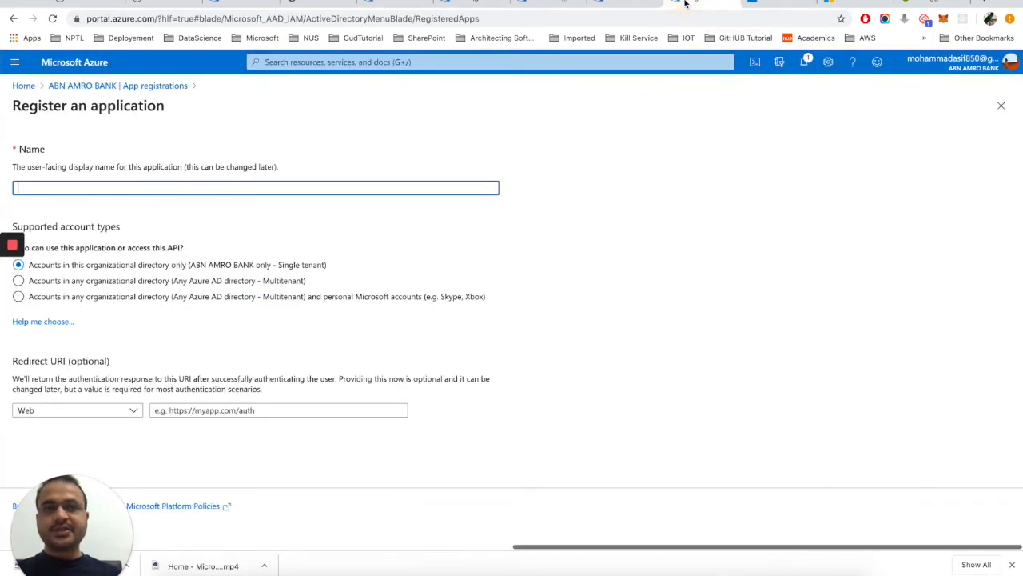
{"action": "left_click", "coordinate": [26, 86]}
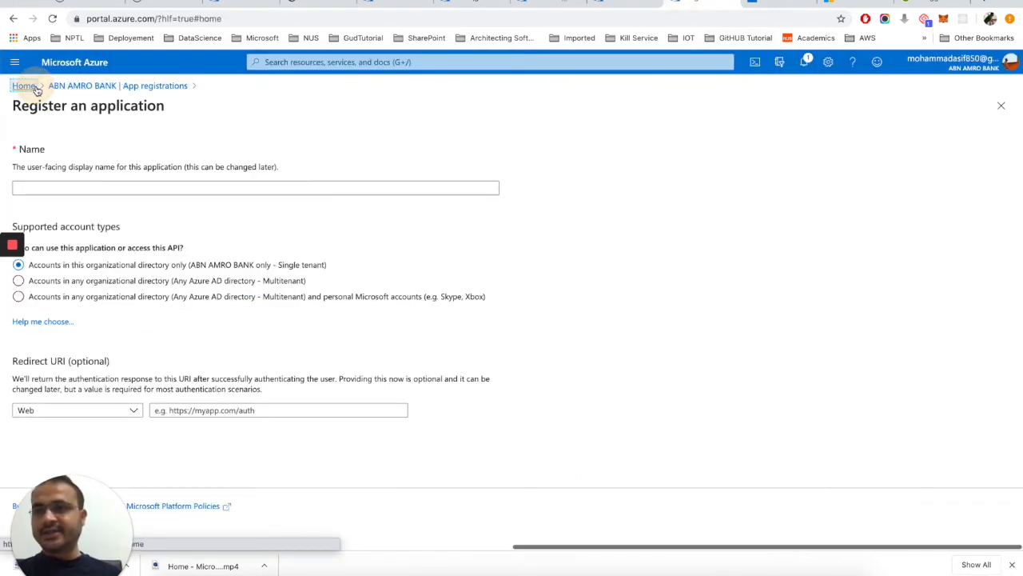
{"action": "left_click", "coordinate": [309, 164]}
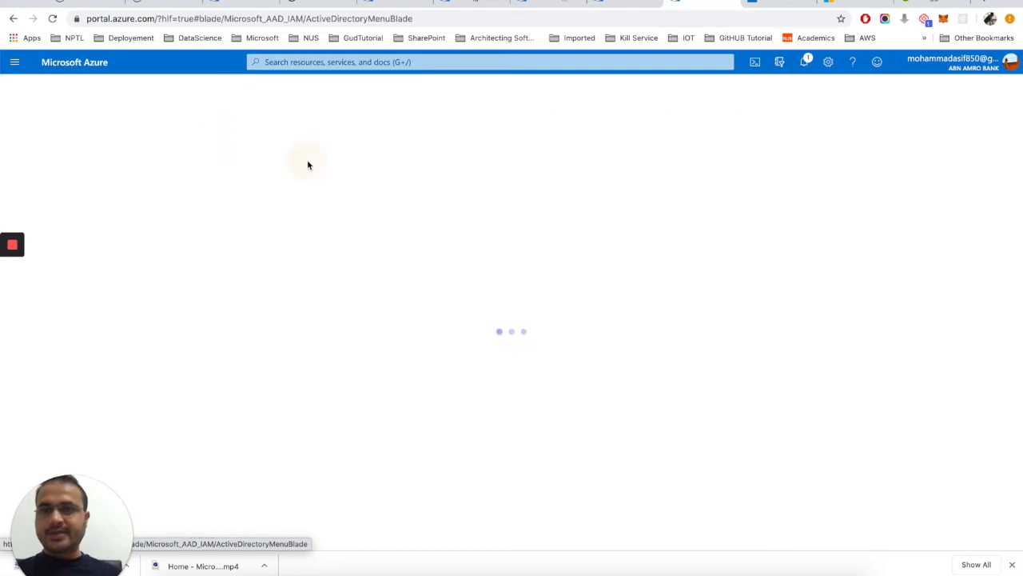
{"action": "left_click", "coordinate": [56, 383]}
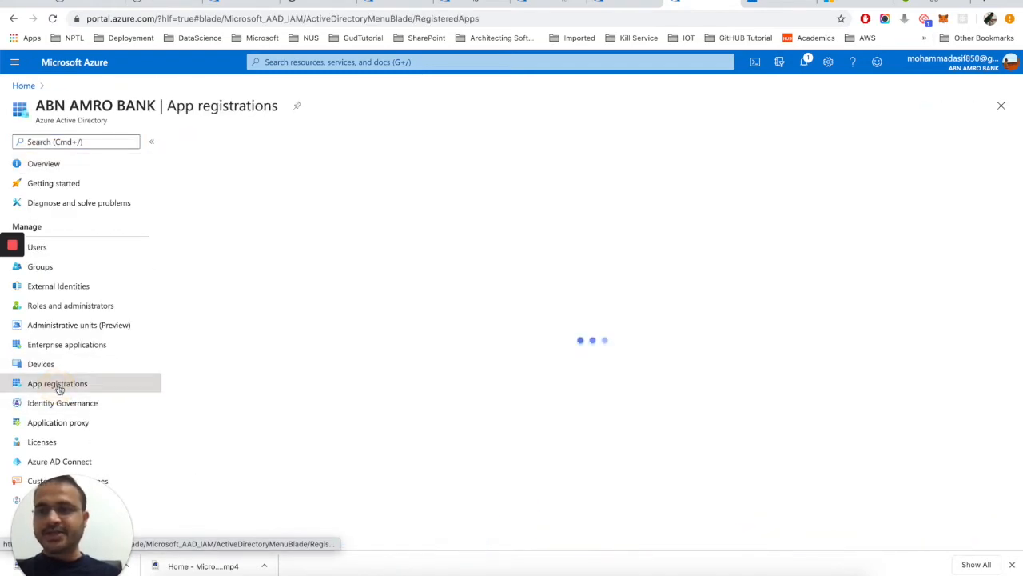
{"action": "left_click", "coordinate": [237, 267]}
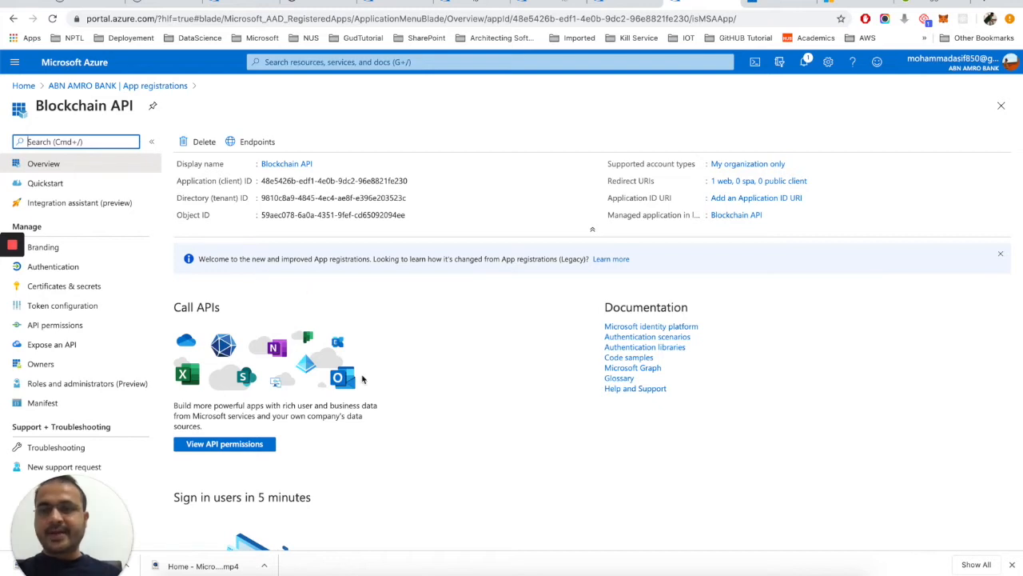
- Return to the directory's app registrations list and look through the Azure Active Directory management and monitoring options
{"action": "left_click", "coordinate": [80, 86]}
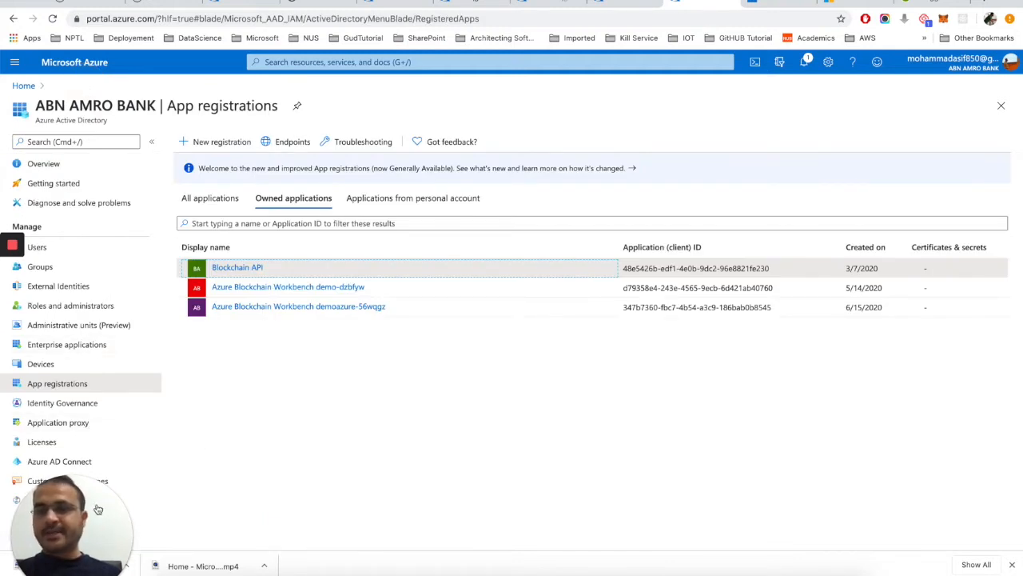
{"action": "left_click_drag", "start_coordinate": [93, 512], "coordinate": [887, 466]}
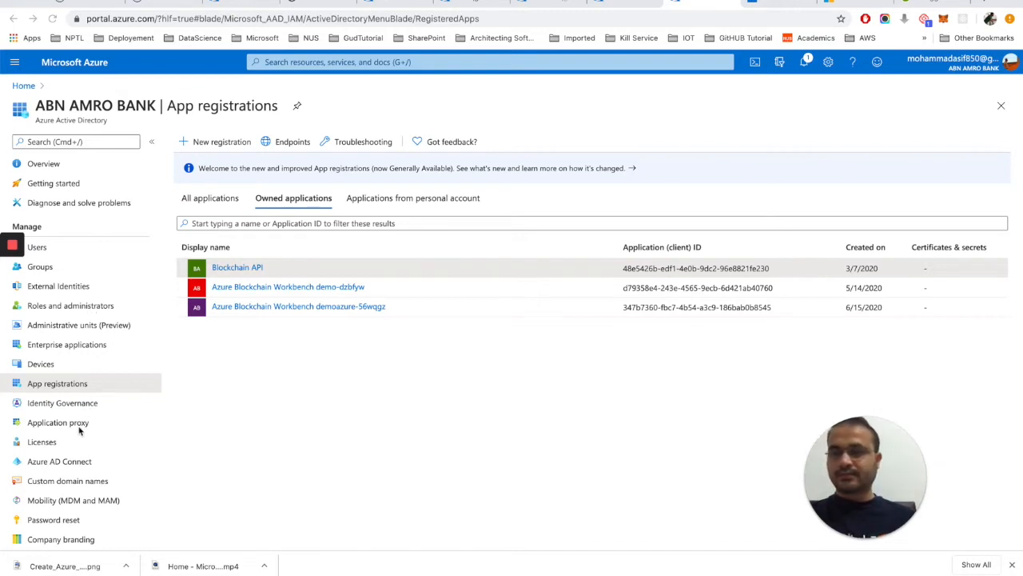
{"action": "left_click", "coordinate": [68, 383]}
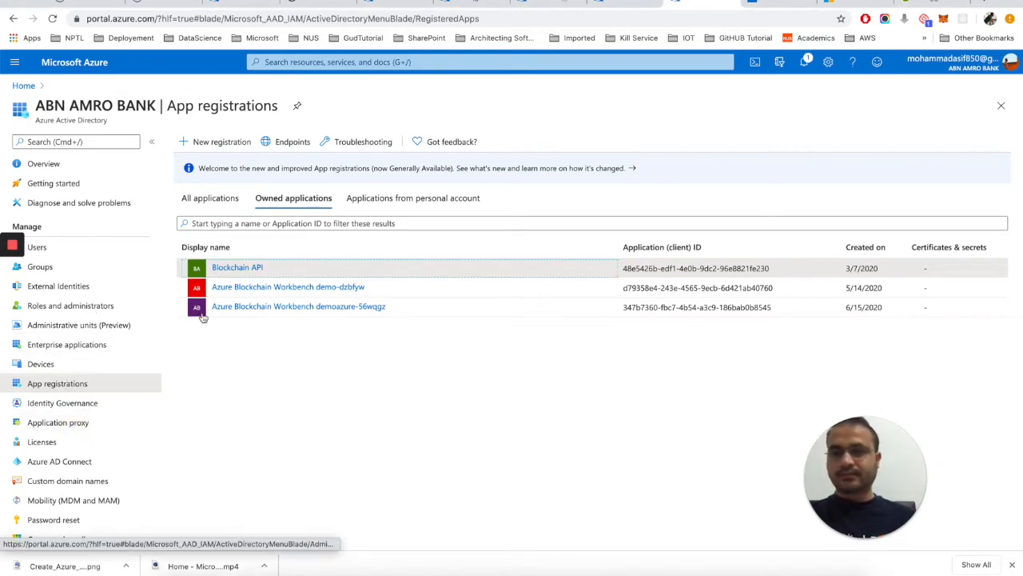
{"action": "scroll", "coordinate": [123, 411], "scroll_direction": "down", "scroll_amount": 3}
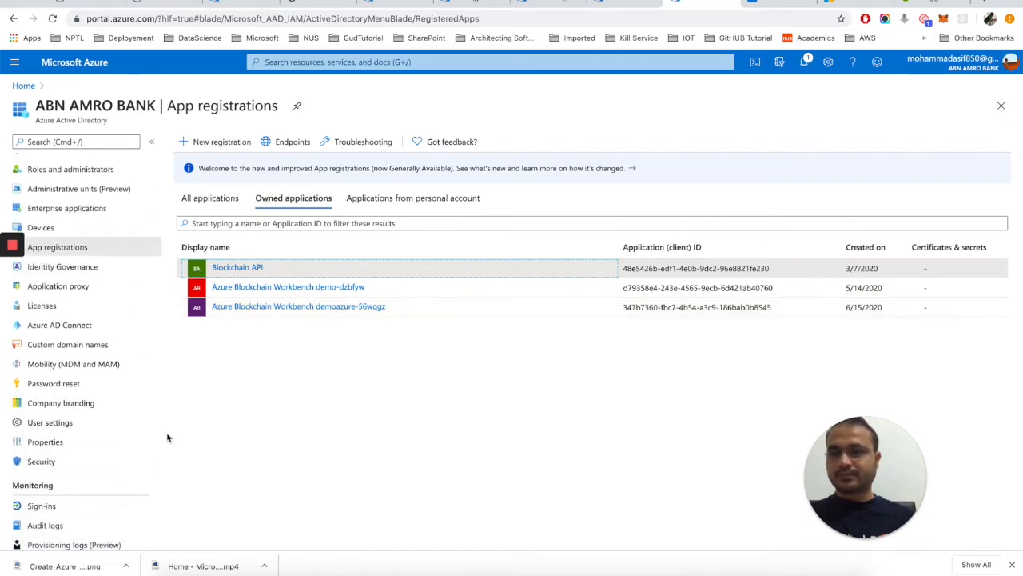
{"action": "scroll", "coordinate": [126, 441], "scroll_direction": "down", "scroll_amount": 4}
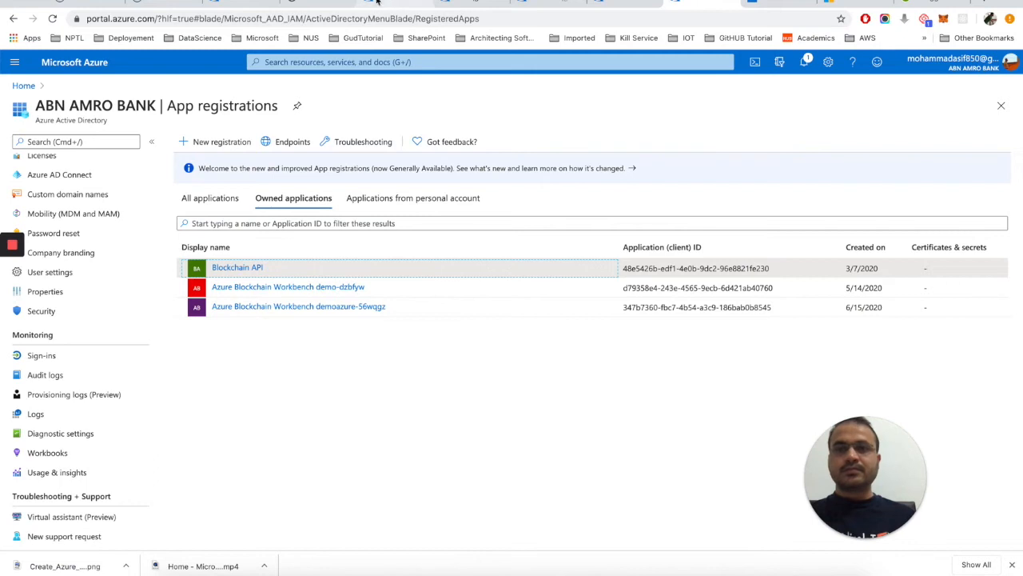
{"action": "left_click", "coordinate": [378, 3]}
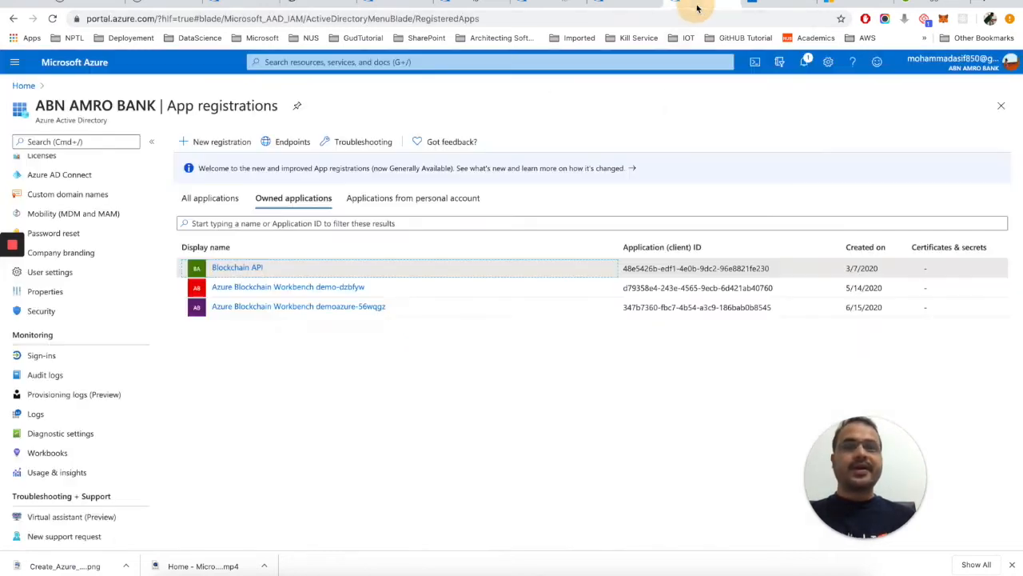
{"action": "left_click", "coordinate": [697, 8]}
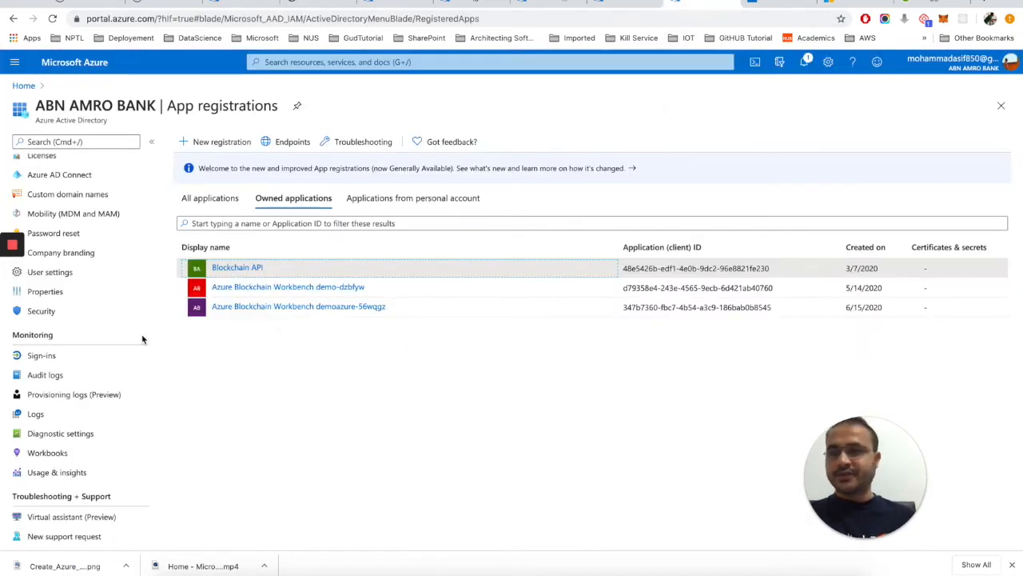
- Open the Blockchain API registration's manifest and review its appRoles section and the settings that follow
{"action": "left_click", "coordinate": [233, 267]}
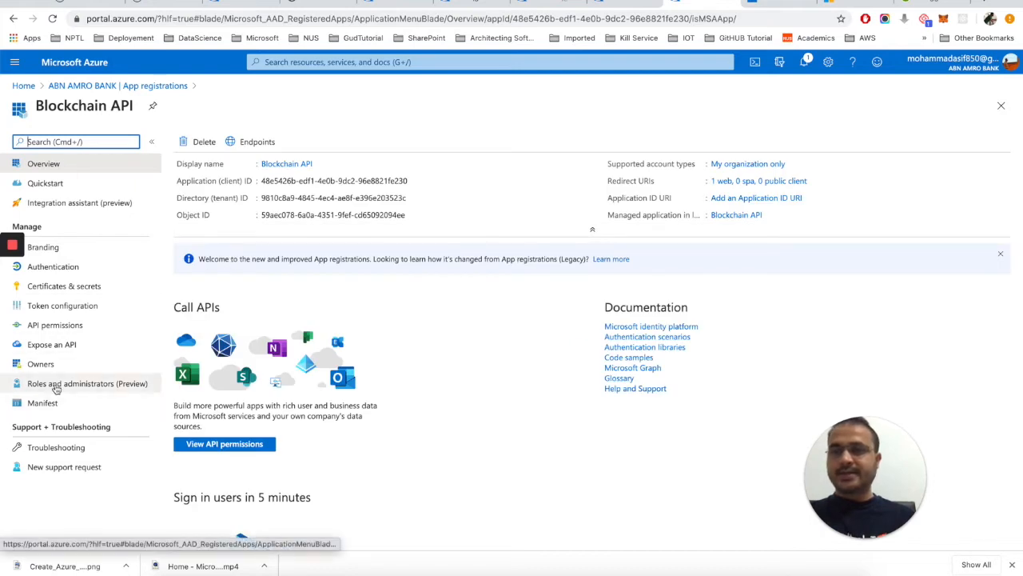
{"action": "left_click", "coordinate": [44, 403]}
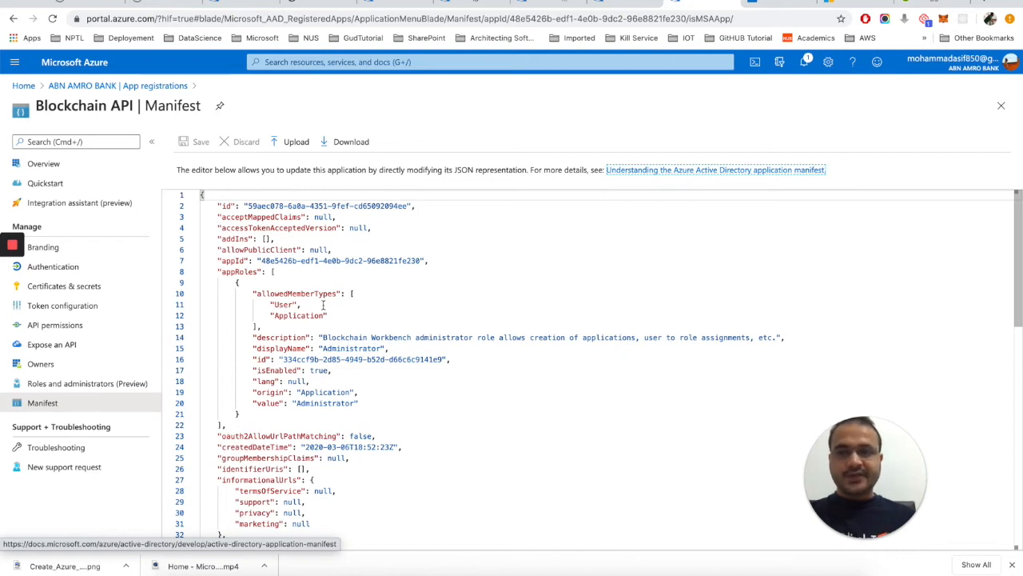
{"action": "scroll", "coordinate": [323, 304], "scroll_direction": "down", "scroll_amount": 3}
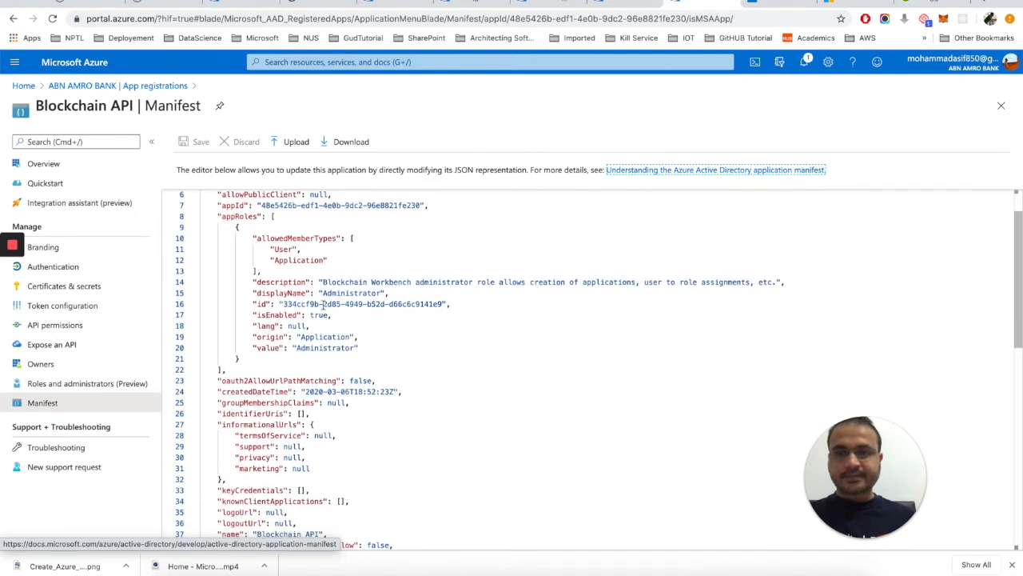
{"action": "scroll", "coordinate": [323, 304], "scroll_direction": "down", "scroll_amount": 2}
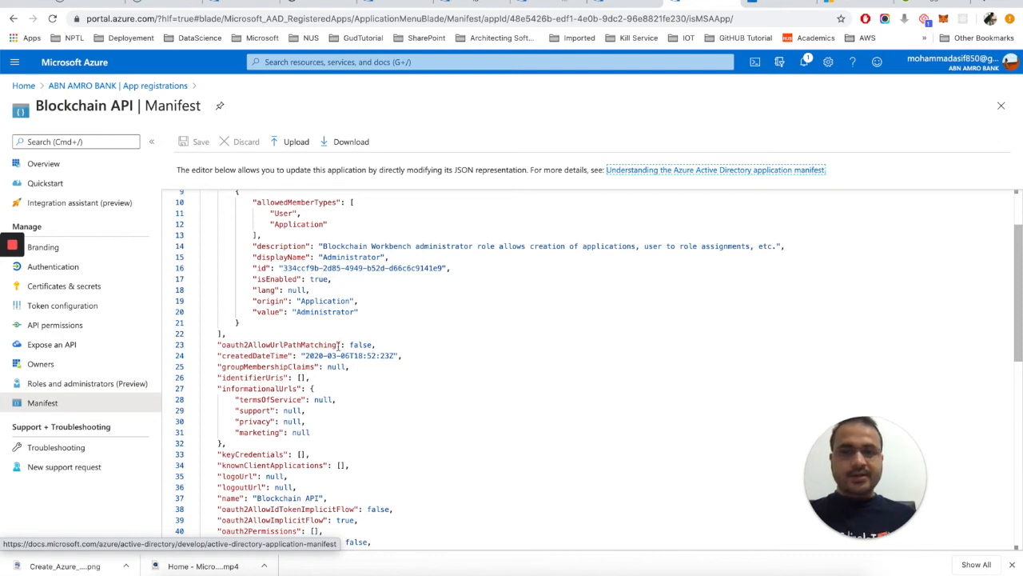
{"action": "scroll", "coordinate": [378, 362], "scroll_direction": "down", "scroll_amount": 6}
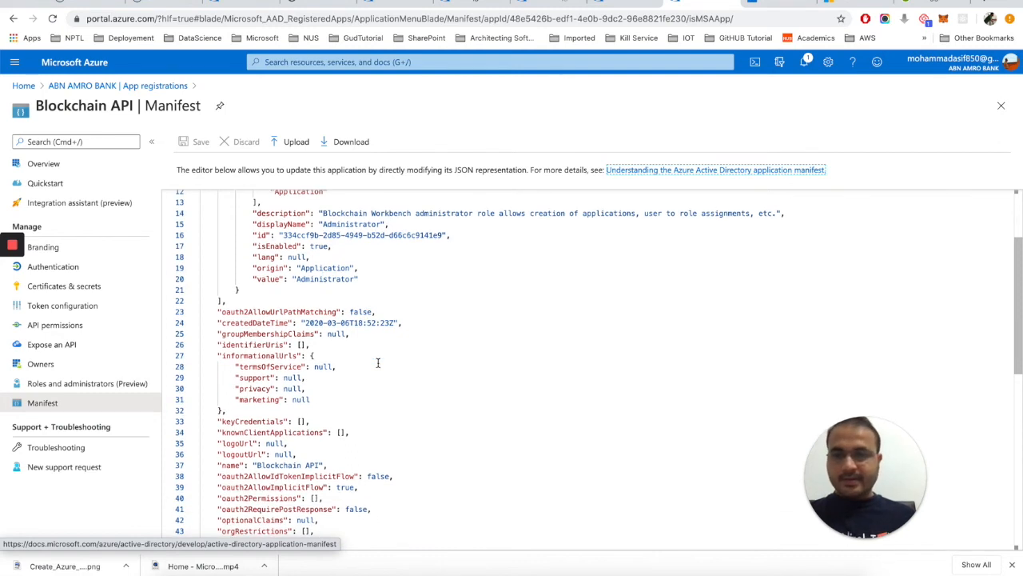
- Review the Blockchain API manifest down to its requiredResourceAccess section, and compare it with the guide's Step-34 appRoles example
{"action": "scroll", "coordinate": [378, 362], "scroll_direction": "down", "scroll_amount": 8}
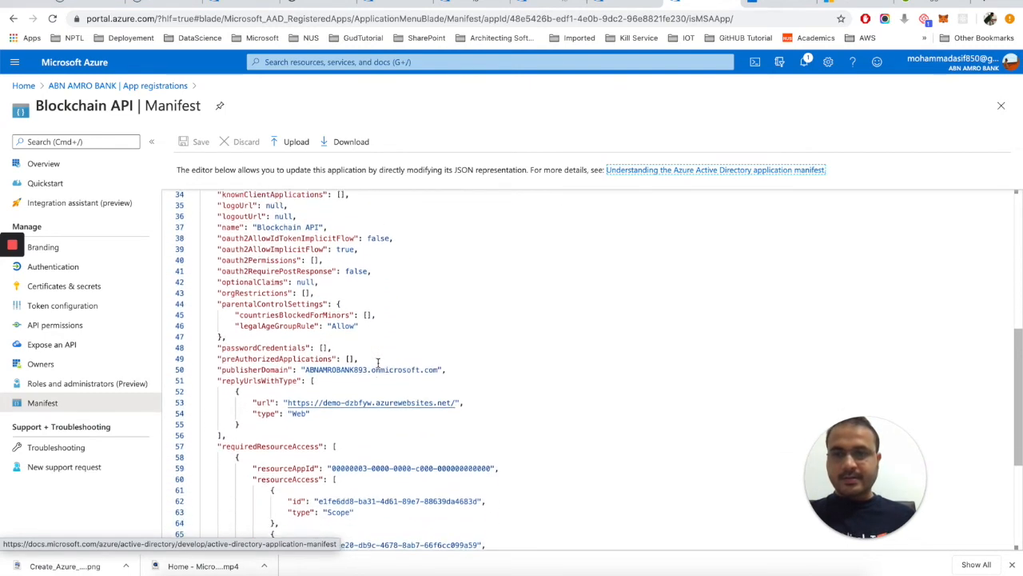
{"action": "left_click", "coordinate": [312, 5]}
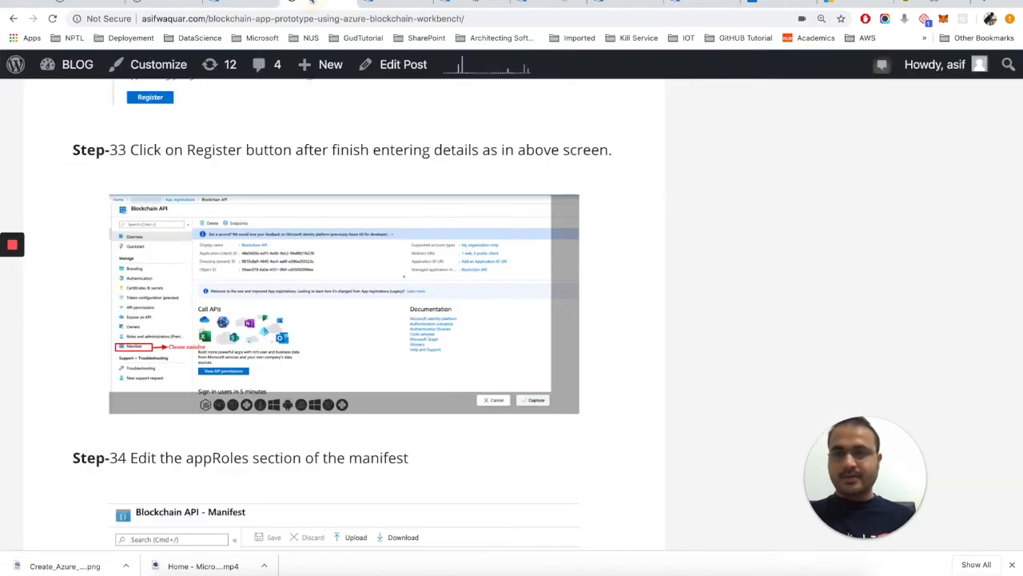
{"action": "scroll", "coordinate": [617, 273], "scroll_direction": "down", "scroll_amount": 5}
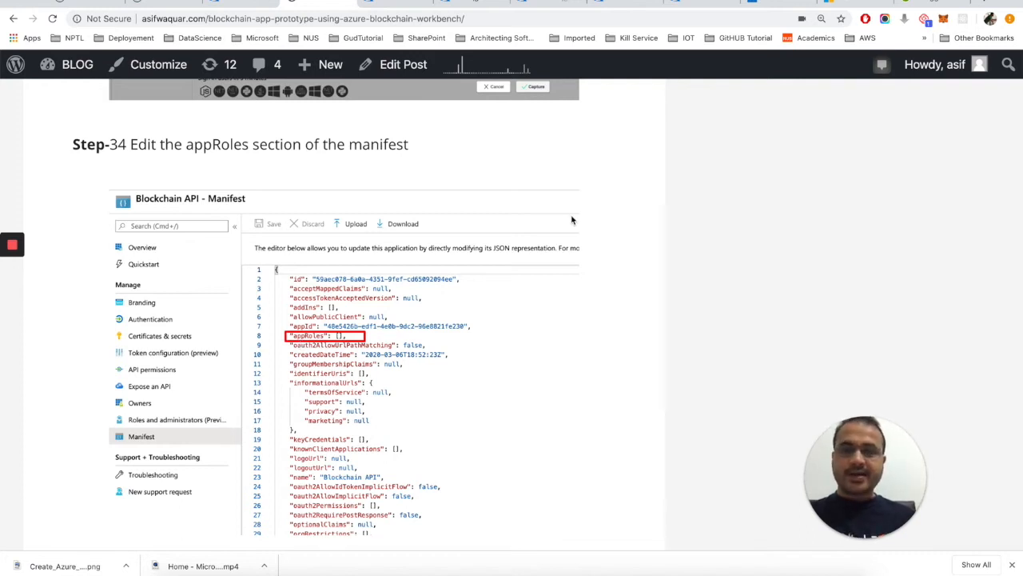
- Return to the Blockchain API manifest and examine the appRoles block, highlighting it and the Administrator role's id value
{"action": "left_click", "coordinate": [785, 4]}
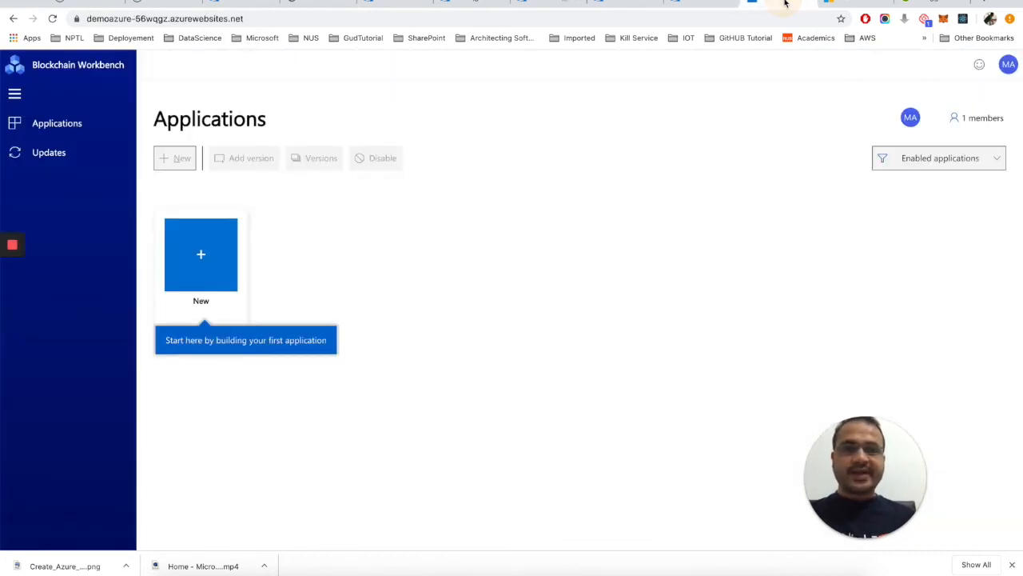
{"action": "left_click", "coordinate": [697, 4]}
{"action": "scroll", "coordinate": [323, 357], "scroll_direction": "up", "scroll_amount": 10}
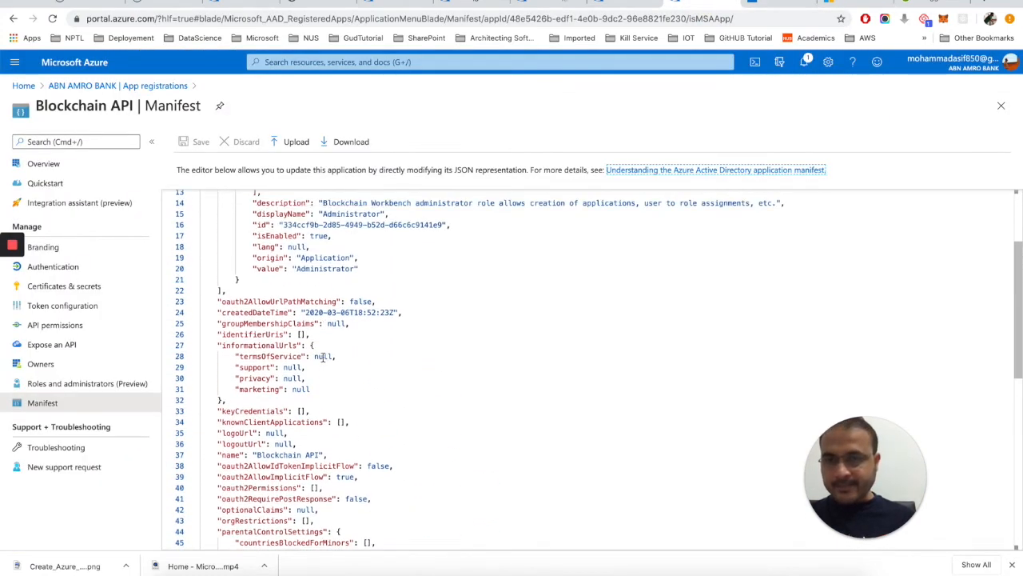
{"action": "scroll", "coordinate": [323, 358], "scroll_direction": "up", "scroll_amount": 1}
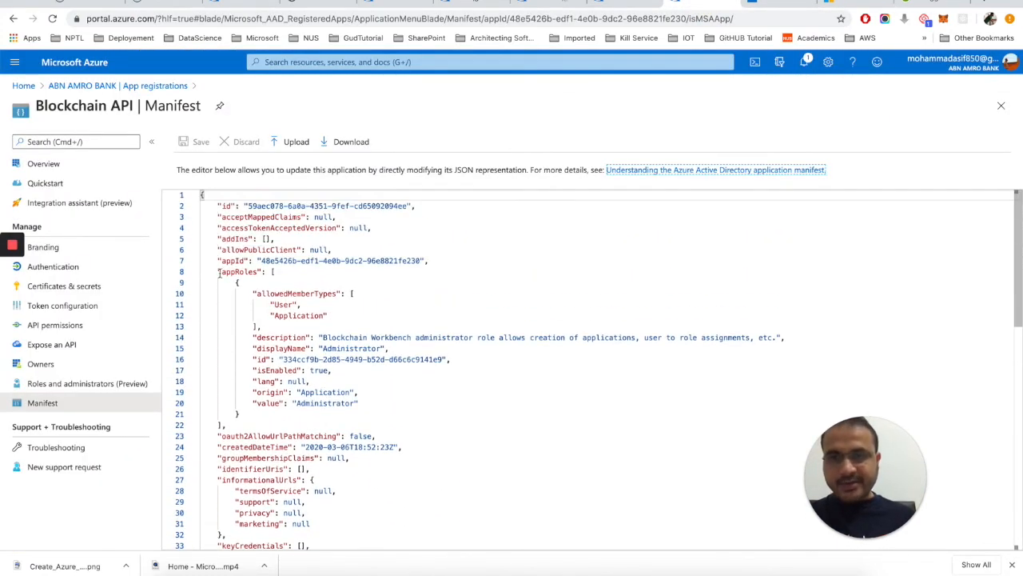
{"action": "left_click_drag", "start_coordinate": [218, 273], "coordinate": [256, 413]}
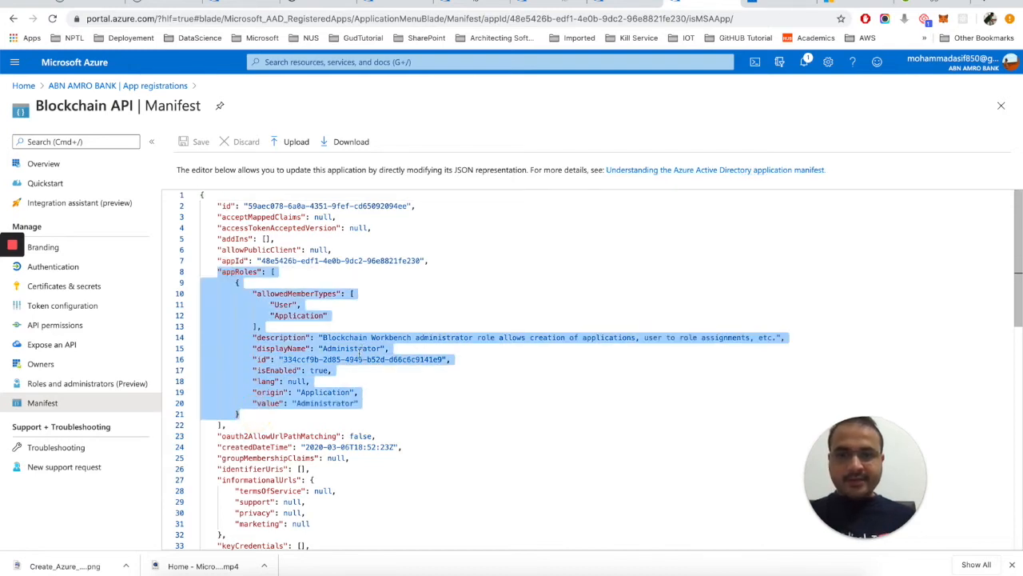
{"action": "left_click", "coordinate": [408, 379]}
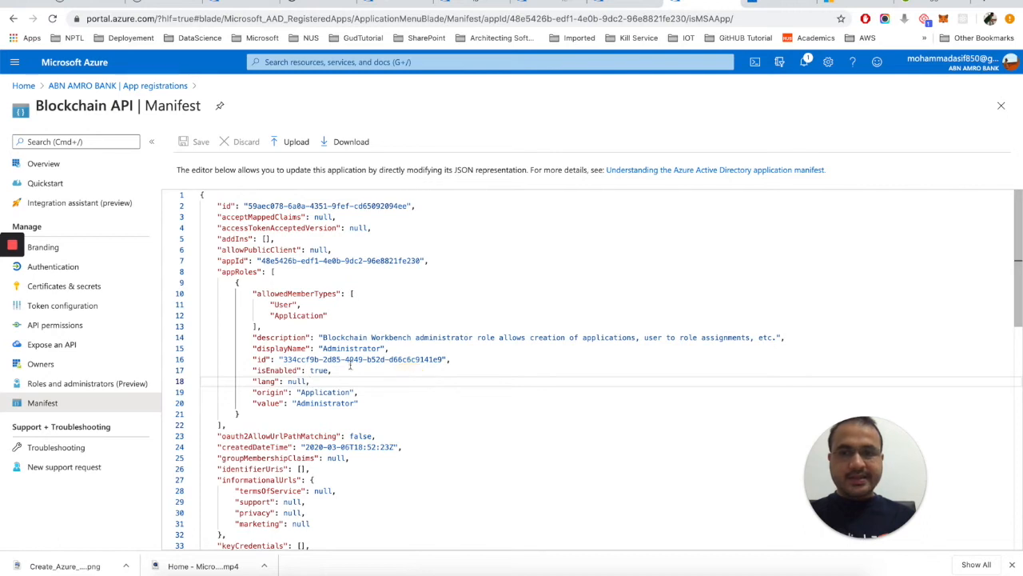
{"action": "left_click_drag", "start_coordinate": [284, 359], "coordinate": [447, 362]}
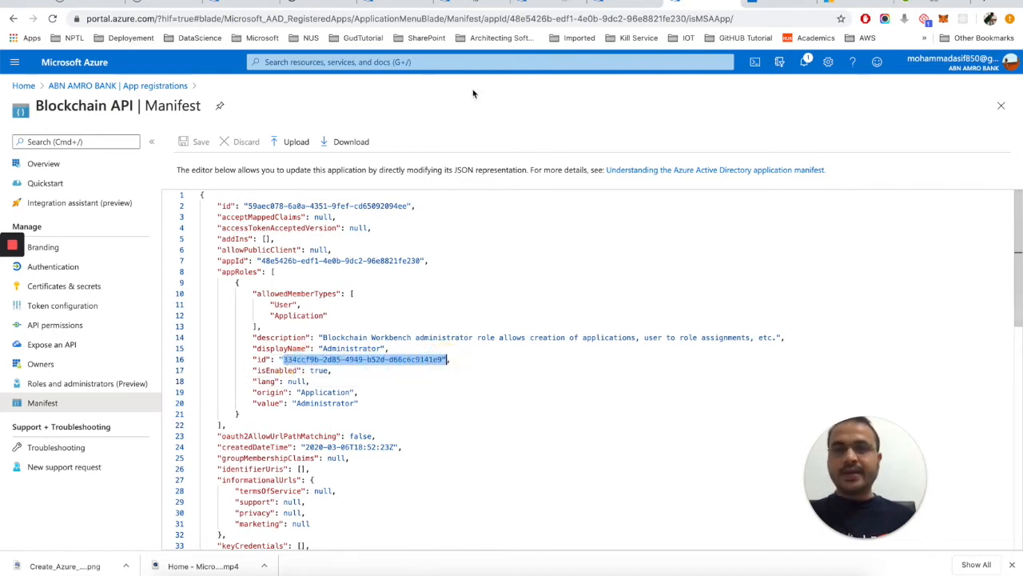
- Close the surplus Azure portal pages, including the SQL database and SQL server ones, and return to the Blockchain API manifest
{"action": "left_click", "coordinate": [378, 5]}
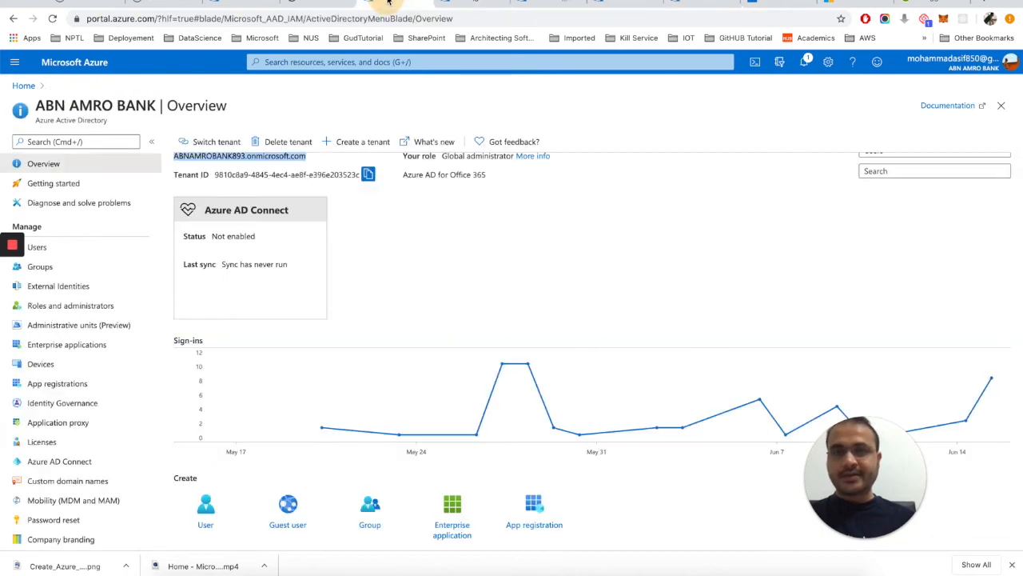
{"action": "left_click", "coordinate": [312, 3]}
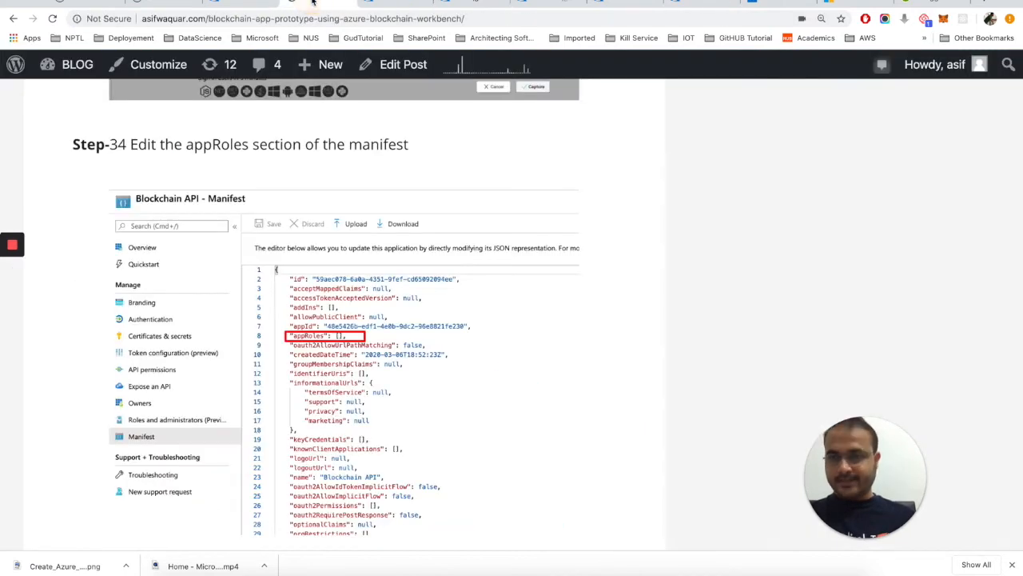
{"action": "left_click", "coordinate": [391, 5]}
{"action": "left_click", "coordinate": [424, 4]}
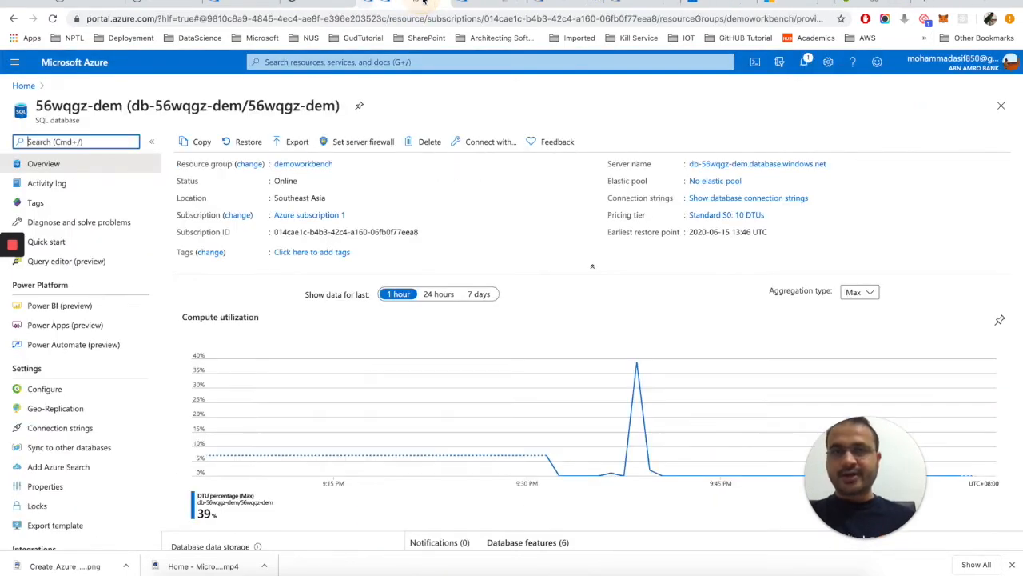
{"action": "left_click", "coordinate": [425, 3]}
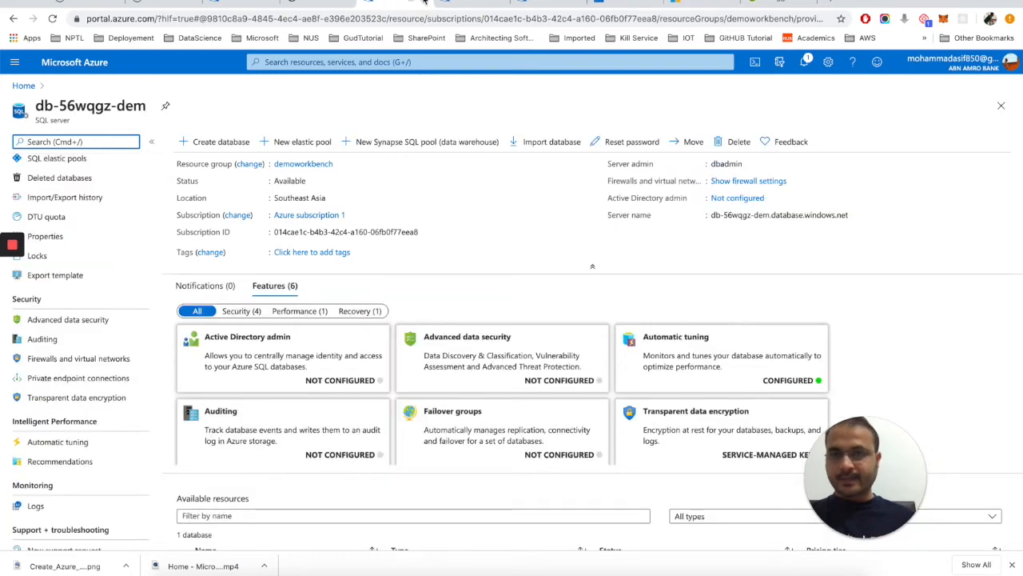
{"action": "left_click", "coordinate": [424, 2]}
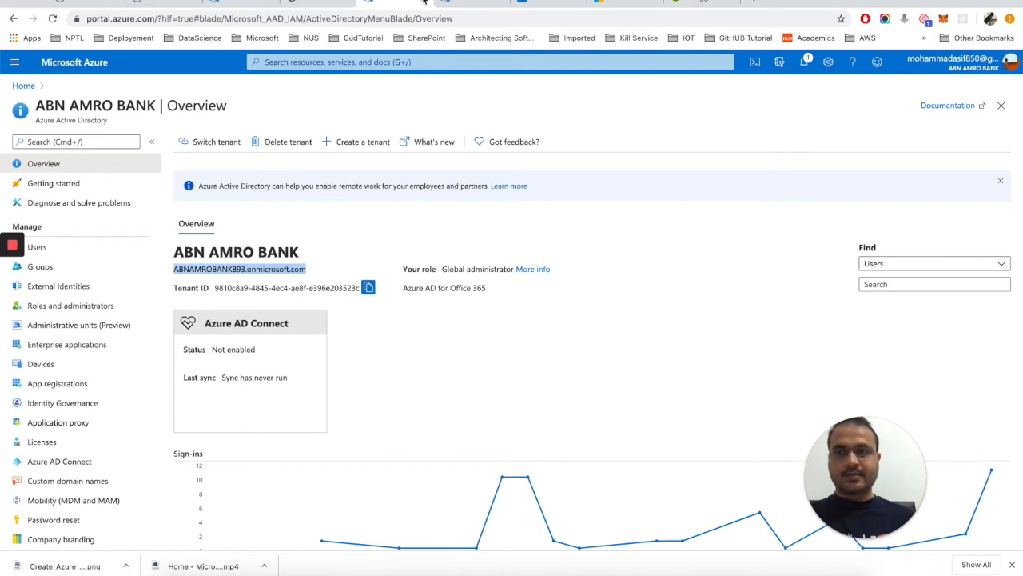
{"action": "left_click", "coordinate": [453, 4]}
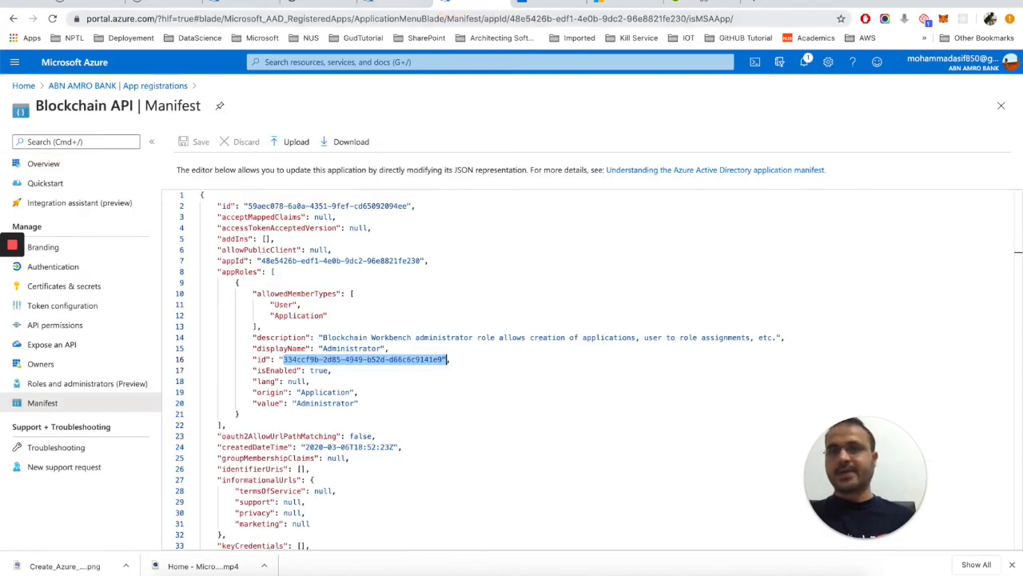
- Read the guide's Step-35 appRoles text, the Step-36 oauth2AllowImplicitFlow change and the start of Step-37
{"action": "left_click", "coordinate": [312, 5]}
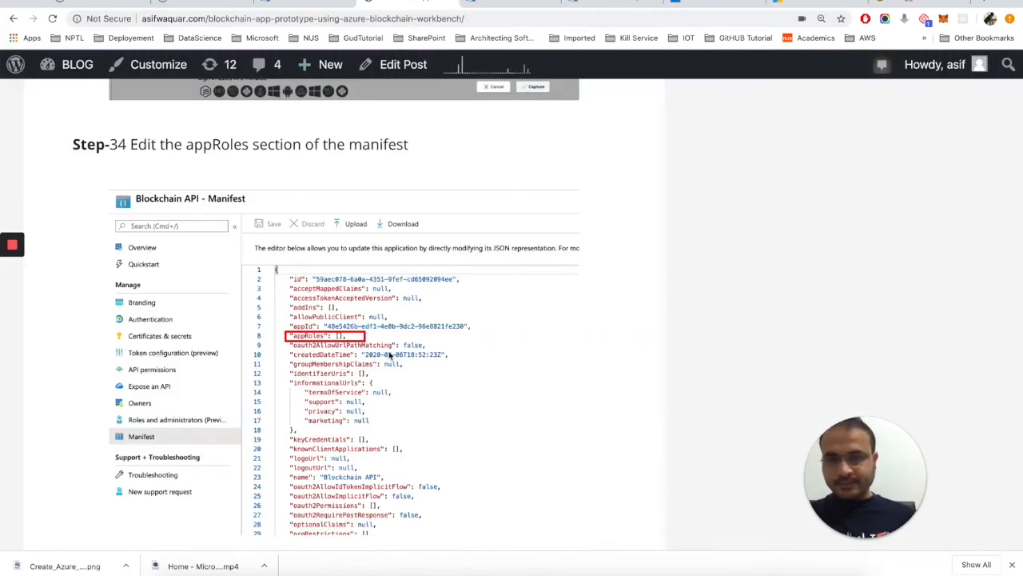
{"action": "scroll", "coordinate": [389, 356], "scroll_direction": "down", "scroll_amount": 4}
{"action": "scroll", "coordinate": [389, 356], "scroll_direction": "down", "scroll_amount": 1}
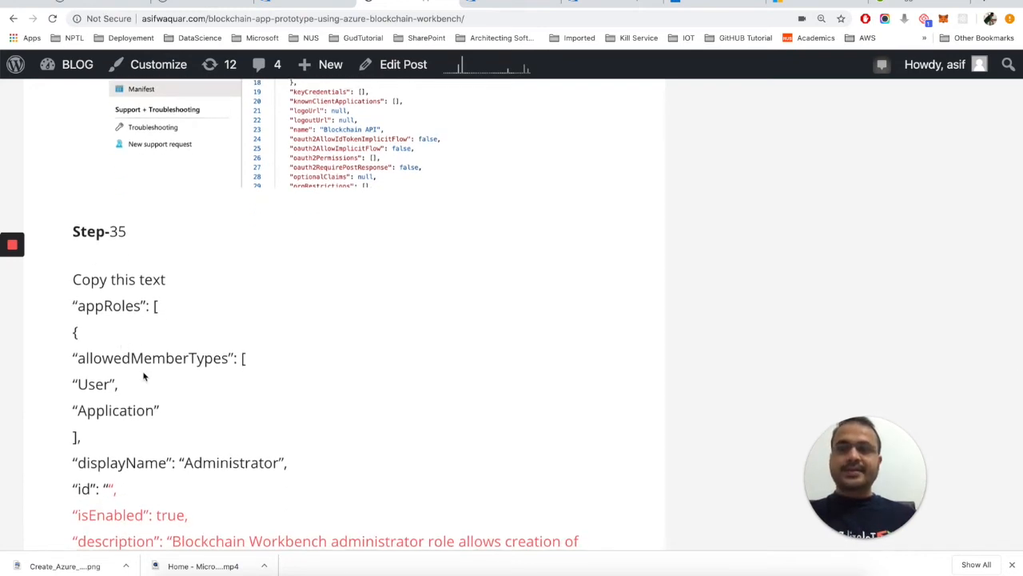
{"action": "scroll", "coordinate": [144, 376], "scroll_direction": "down", "scroll_amount": 1}
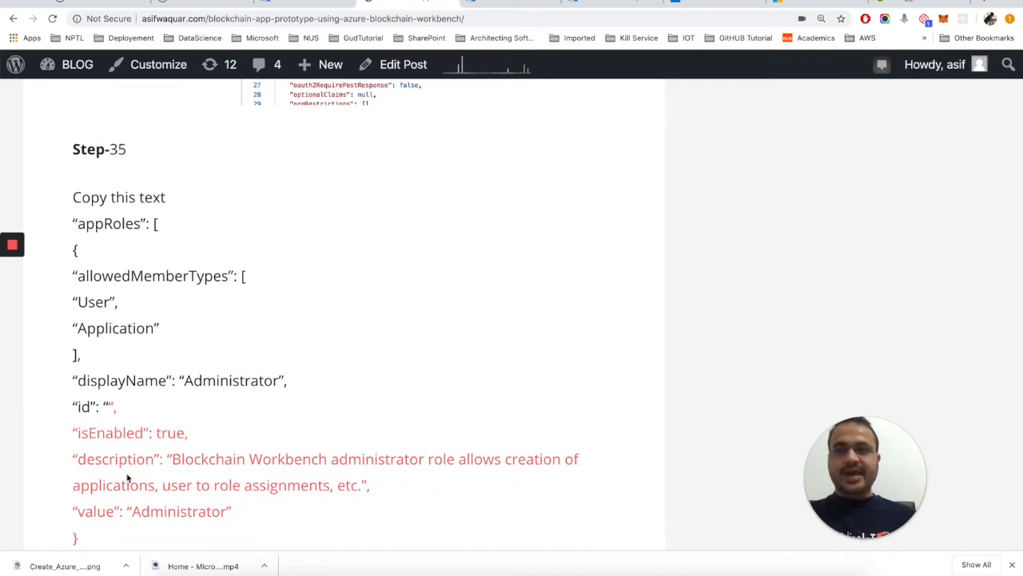
{"action": "scroll", "coordinate": [133, 512], "scroll_direction": "down", "scroll_amount": 3}
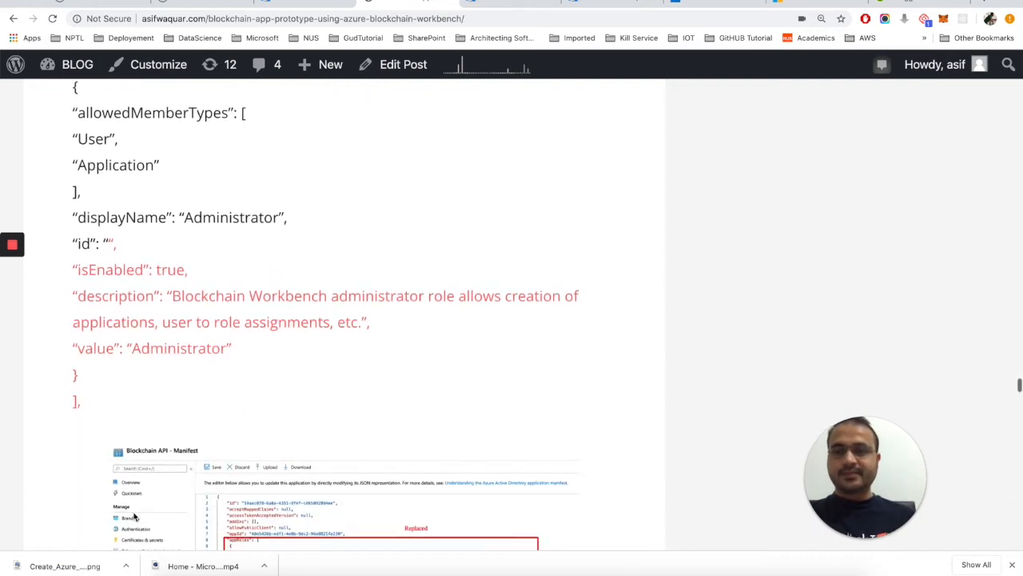
{"action": "scroll", "coordinate": [133, 517], "scroll_direction": "down", "scroll_amount": 5}
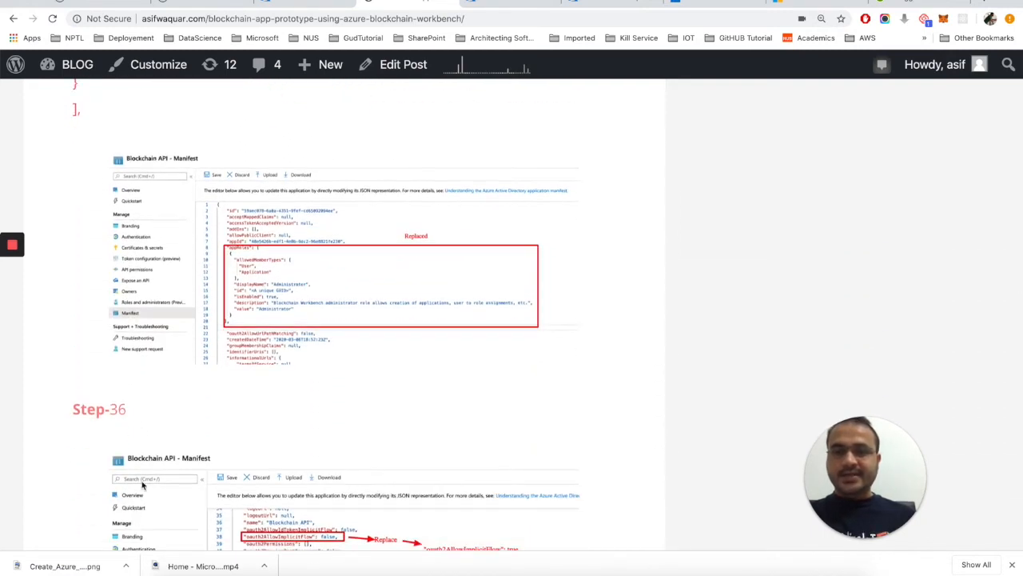
{"action": "scroll", "coordinate": [321, 303], "scroll_direction": "down", "scroll_amount": 4}
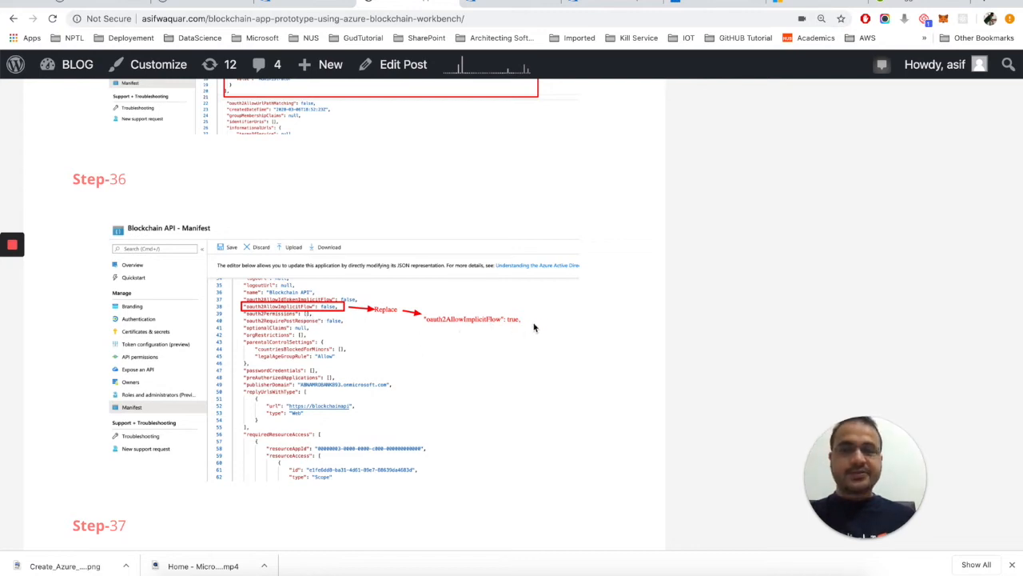
{"action": "scroll", "coordinate": [543, 336], "scroll_direction": "down", "scroll_amount": 3}
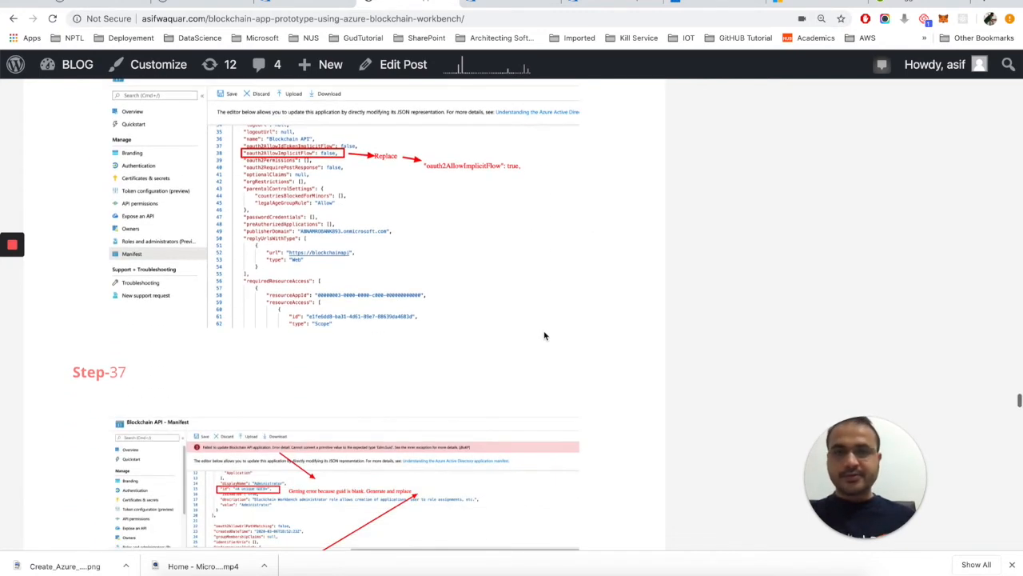
- Locate the oauth2AllowImplicitFlow setting in the Blockchain API manifest and highlight its line to check it against Step-36
{"action": "left_click", "coordinate": [512, 3]}
{"action": "left_click", "coordinate": [597, 4]}
{"action": "scroll", "coordinate": [400, 285], "scroll_direction": "down", "scroll_amount": 1}
{"action": "scroll", "coordinate": [400, 286], "scroll_direction": "down", "scroll_amount": 3}
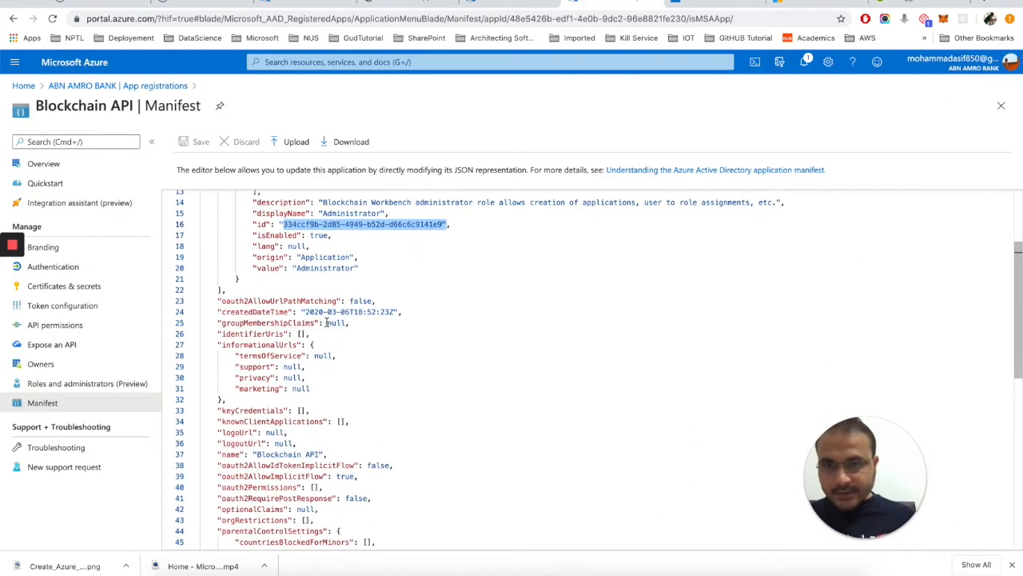
{"action": "scroll", "coordinate": [326, 322], "scroll_direction": "down", "scroll_amount": 2}
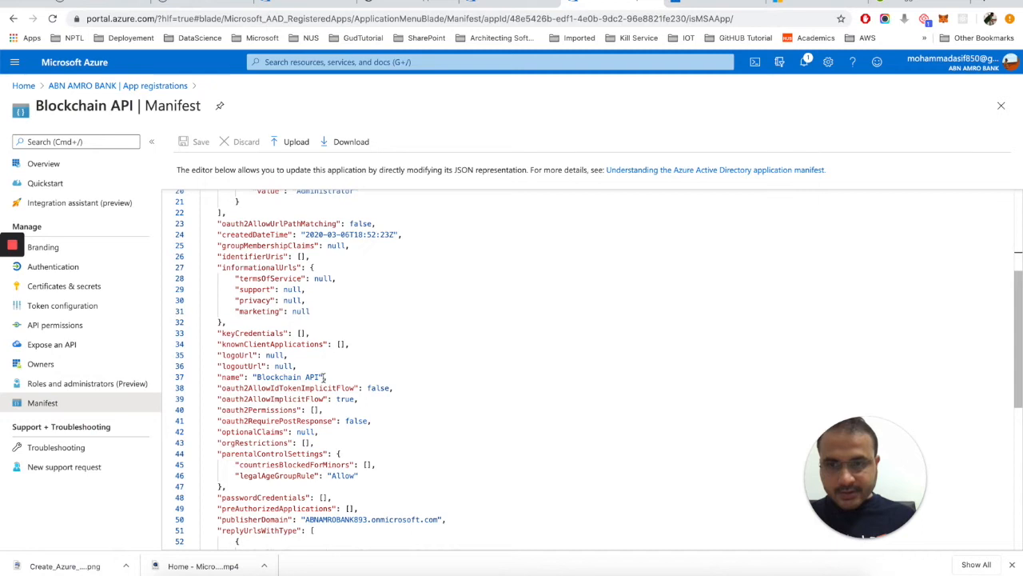
{"action": "scroll", "coordinate": [323, 398], "scroll_direction": "down", "scroll_amount": 1}
{"action": "left_click", "coordinate": [288, 388]}
{"action": "left_click_drag", "start_coordinate": [375, 389], "coordinate": [218, 387]}
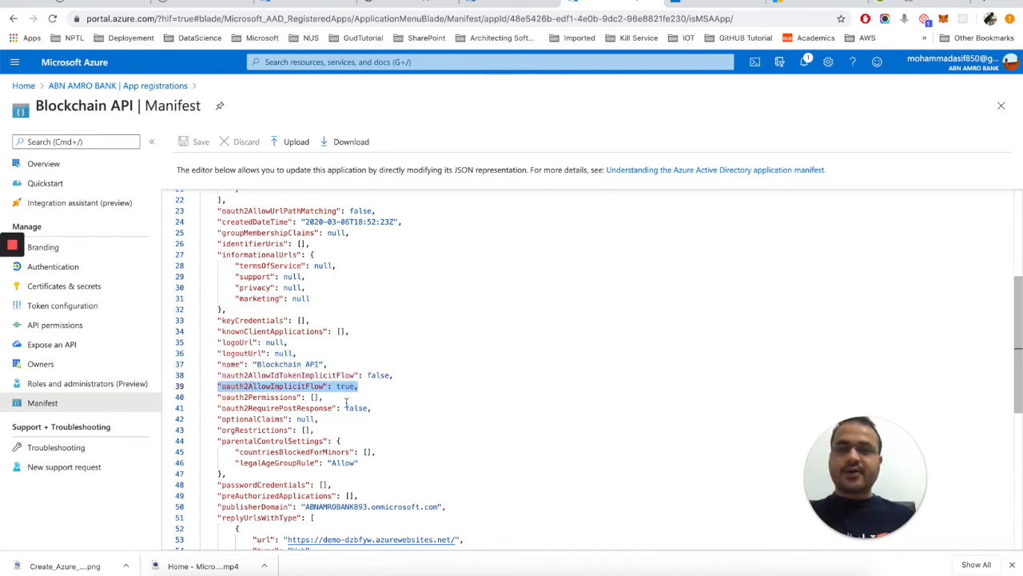
- Read the guide's Step-37 on generating a GUID for the manifest's role id
{"action": "left_click", "coordinate": [381, 6]}
{"action": "scroll", "coordinate": [468, 389], "scroll_direction": "down", "scroll_amount": 3}
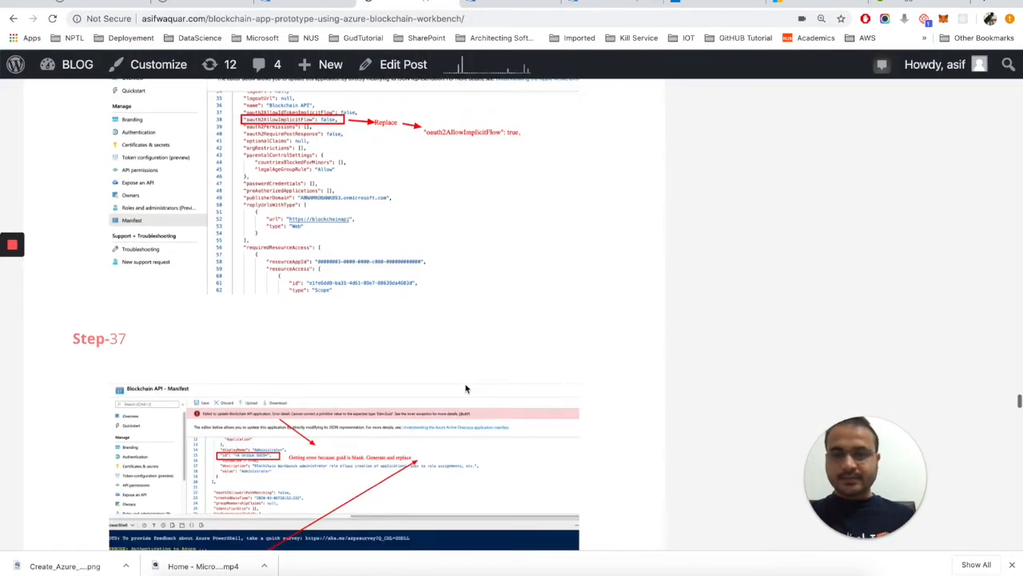
{"action": "scroll", "coordinate": [467, 388], "scroll_direction": "up", "scroll_amount": 1}
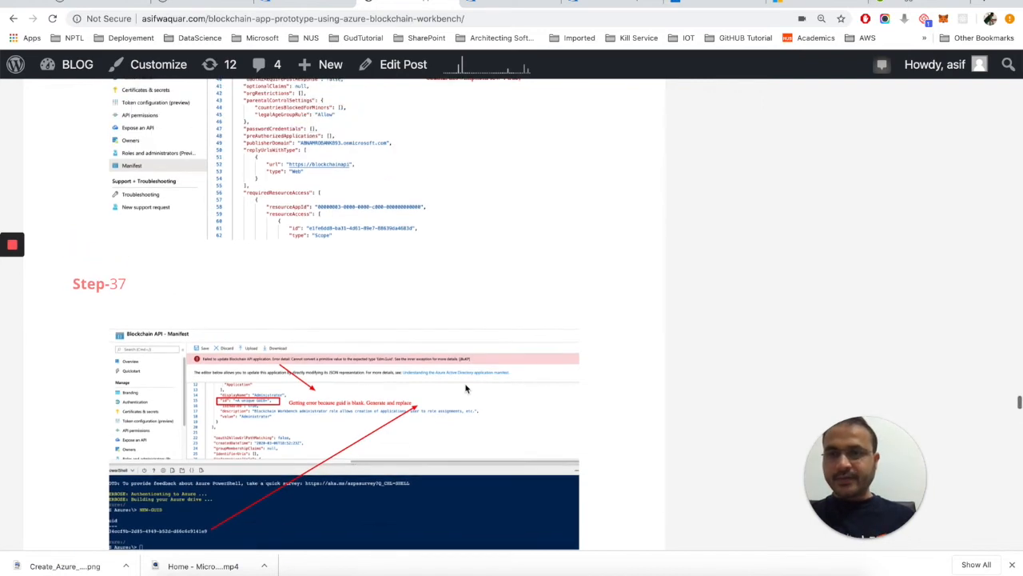
{"action": "scroll", "coordinate": [467, 389], "scroll_direction": "down", "scroll_amount": 3}
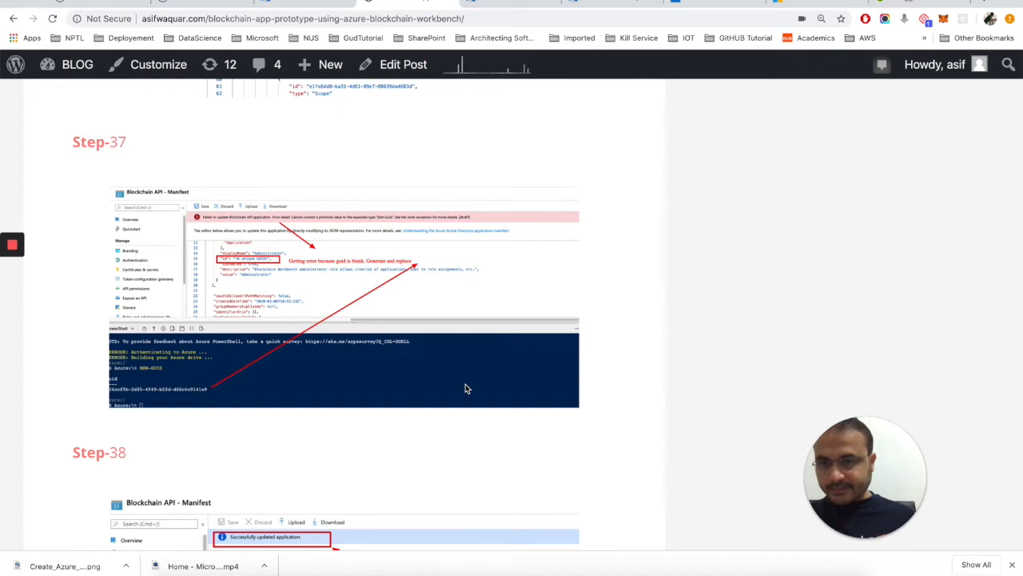
- Go back to the manifest's appRoles section and highlight the Administrator role's id value that needs a GUID
{"action": "left_click", "coordinate": [523, 5]}
{"action": "left_click", "coordinate": [590, 2]}
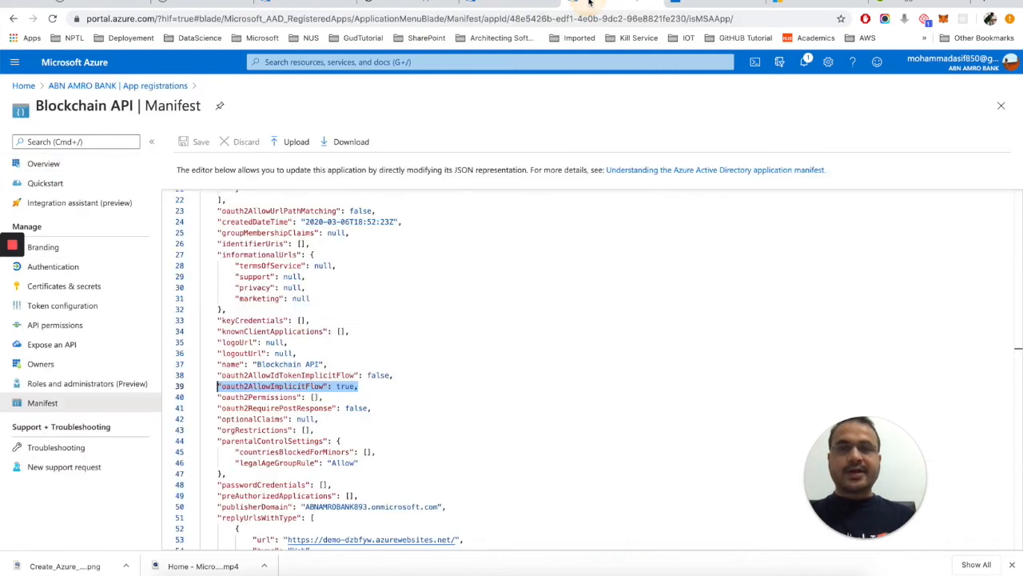
{"action": "scroll", "coordinate": [470, 300], "scroll_direction": "up", "scroll_amount": 5}
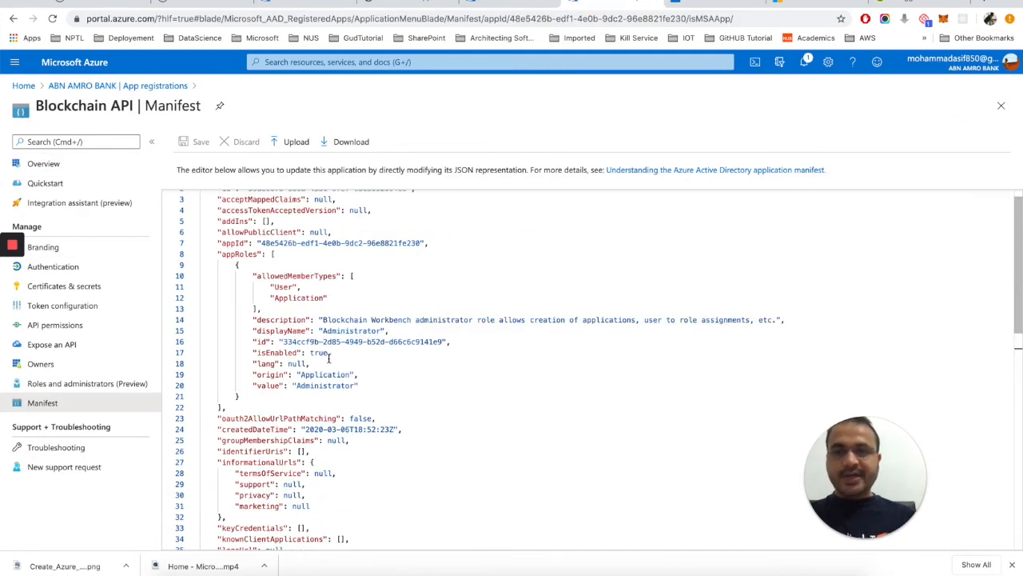
{"action": "left_click_drag", "start_coordinate": [278, 340], "coordinate": [449, 339]}
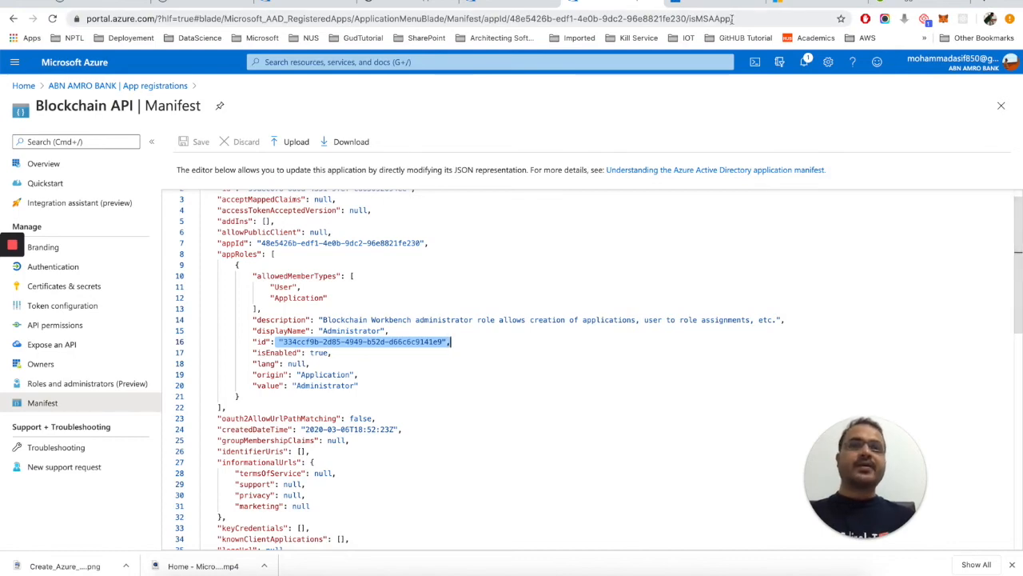
- Check the GUID command in the guide's Step-37, and run NEW-GUID in the Azure Cloud Shell PowerShell session
{"action": "left_click", "coordinate": [841, 3]}
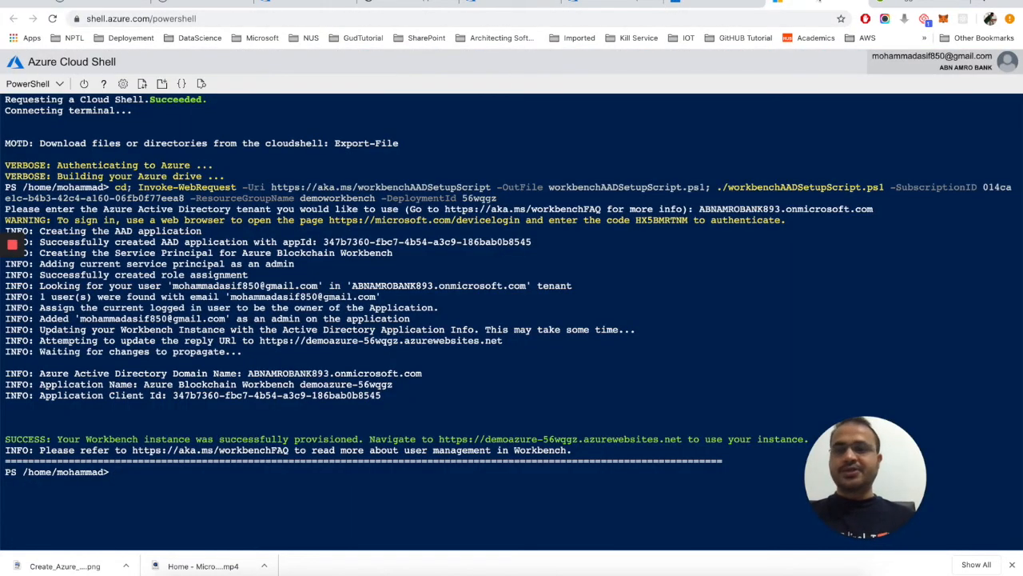
{"action": "left_click", "coordinate": [378, 4]}
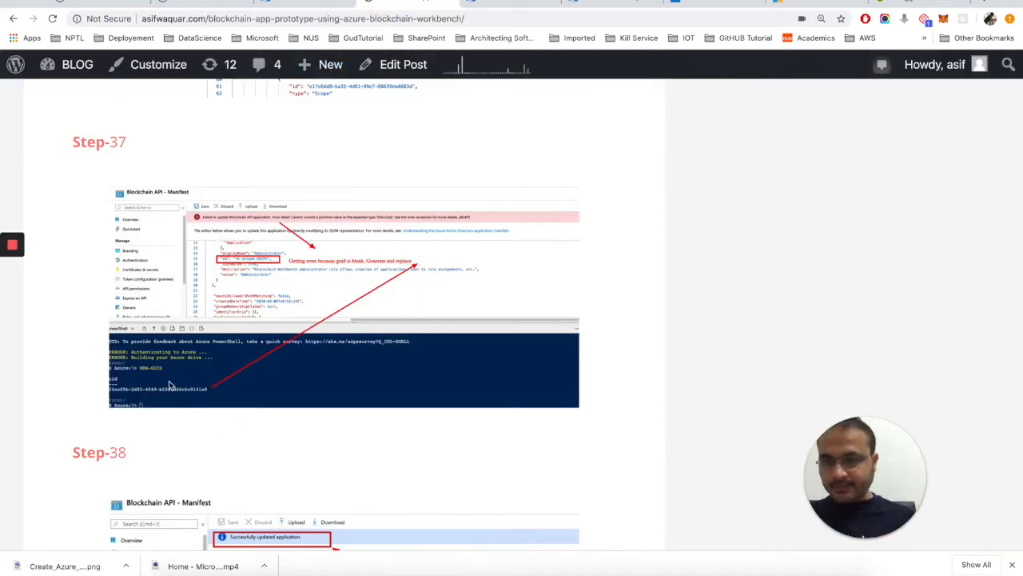
{"action": "left_click", "coordinate": [803, 4]}
{"action": "type", "text": "NEW "}
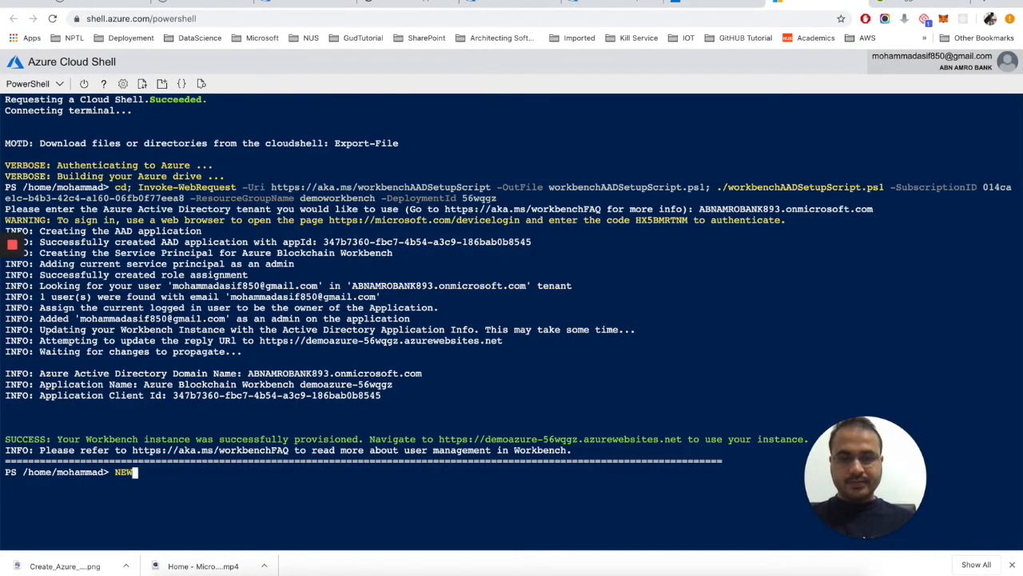
{"action": "type", "text": "GUID"}
{"action": "key", "text": "Return"}
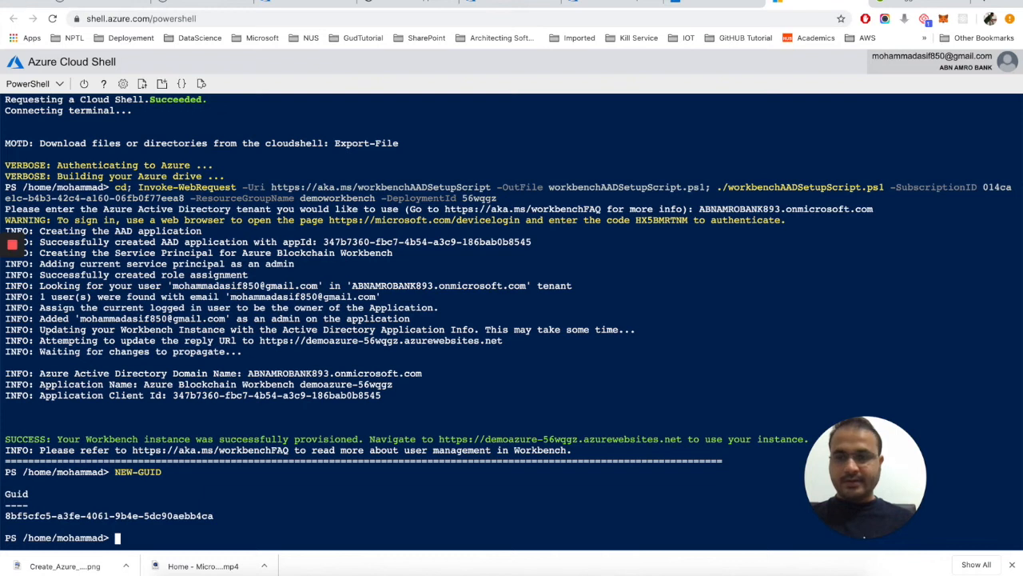
- Highlight the generated GUID in Cloud Shell, and return to the Blockchain API manifest to compare the Administrator role's id
{"action": "left_click_drag", "start_coordinate": [220, 515], "coordinate": [7, 516]}
{"action": "left_click", "coordinate": [7, 517]}
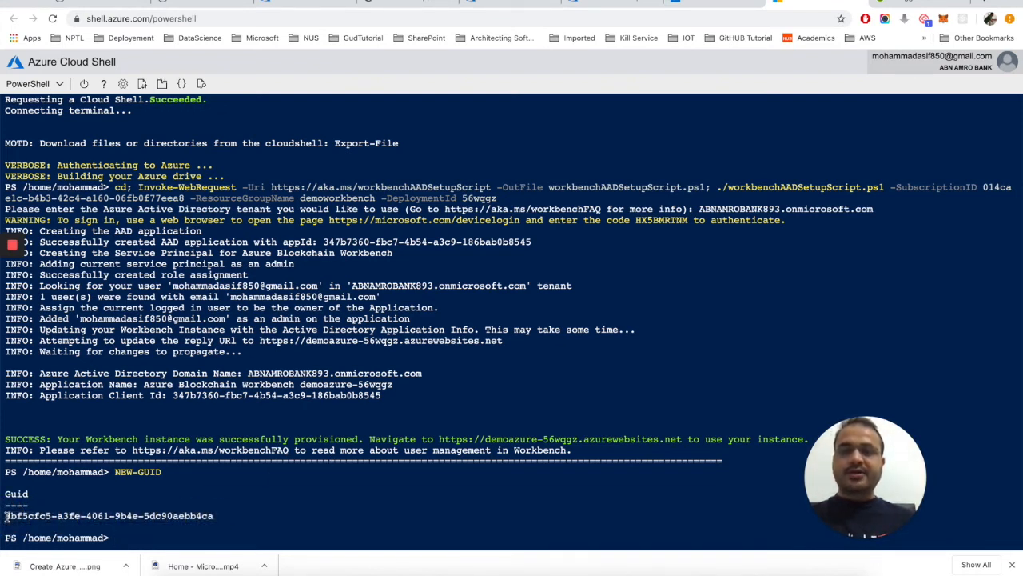
{"action": "left_click", "coordinate": [591, 4]}
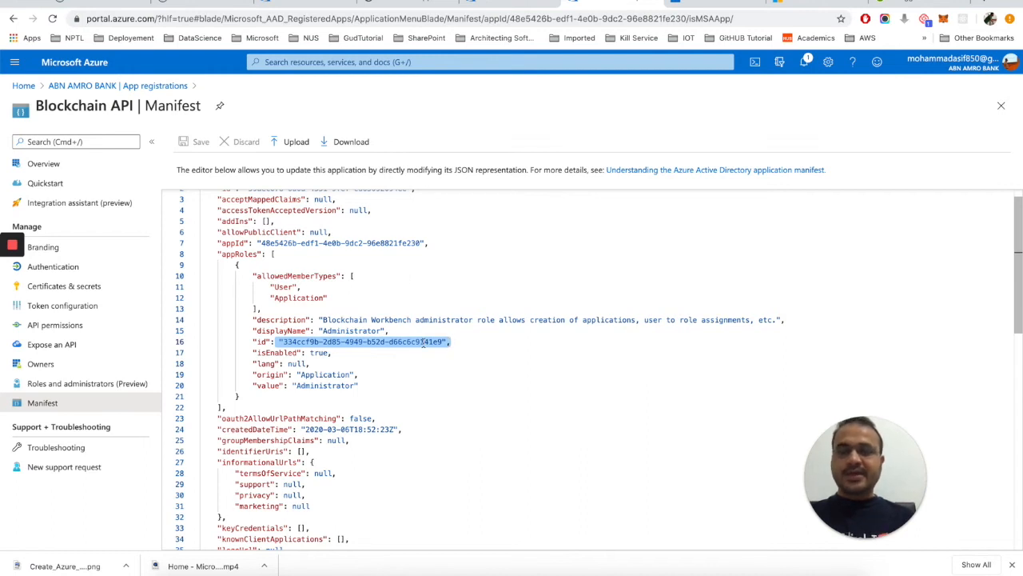
{"action": "left_click", "coordinate": [464, 296]}
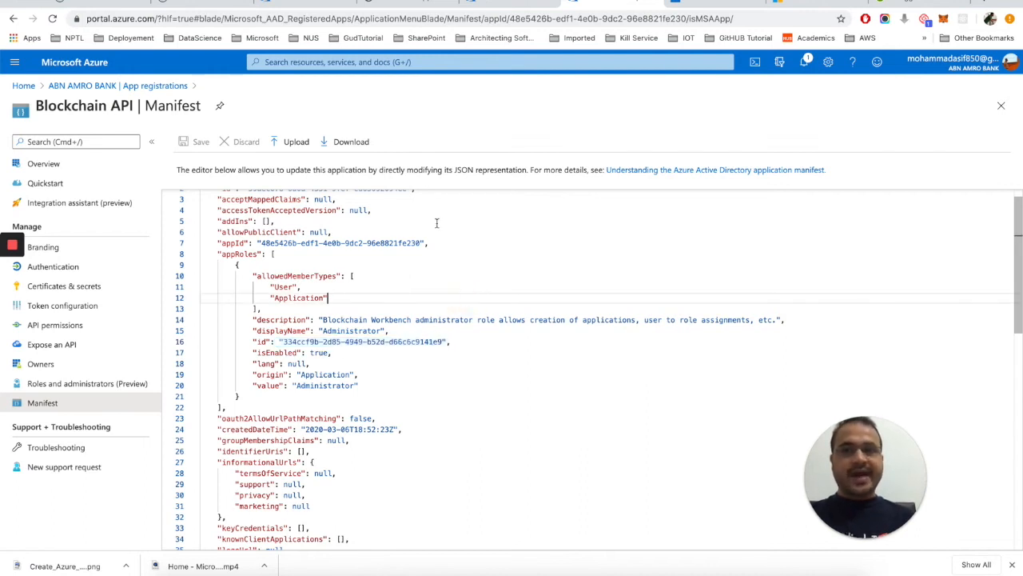
- Read the guide's Step-38 on the updated manifest and Step-39 on the Microsoft Graph permissions
{"action": "left_click", "coordinate": [392, 8]}
{"action": "scroll", "coordinate": [623, 275], "scroll_direction": "down", "scroll_amount": 3}
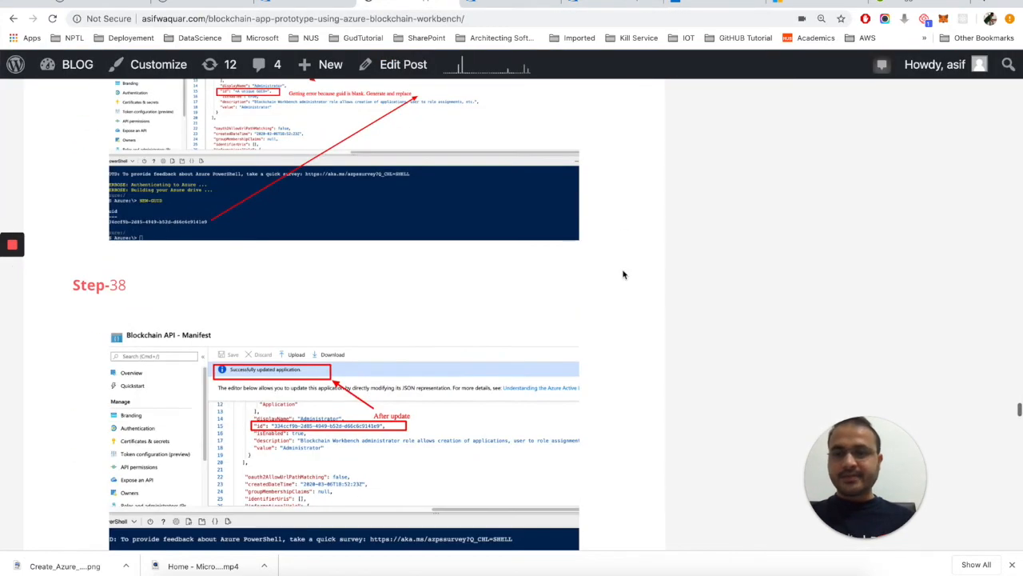
{"action": "scroll", "coordinate": [623, 275], "scroll_direction": "down", "scroll_amount": 4}
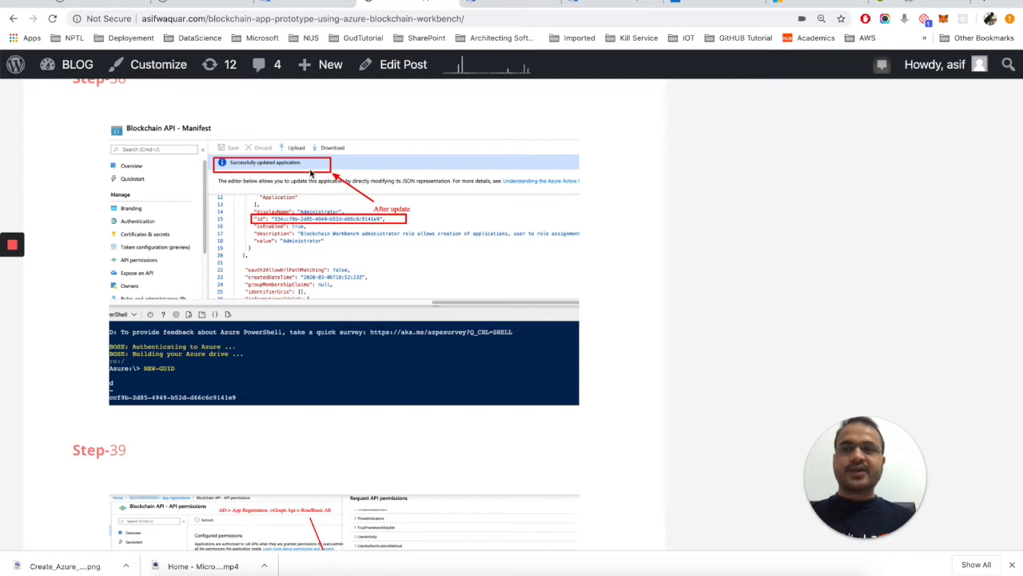
{"action": "scroll", "coordinate": [358, 172], "scroll_direction": "down", "scroll_amount": 5}
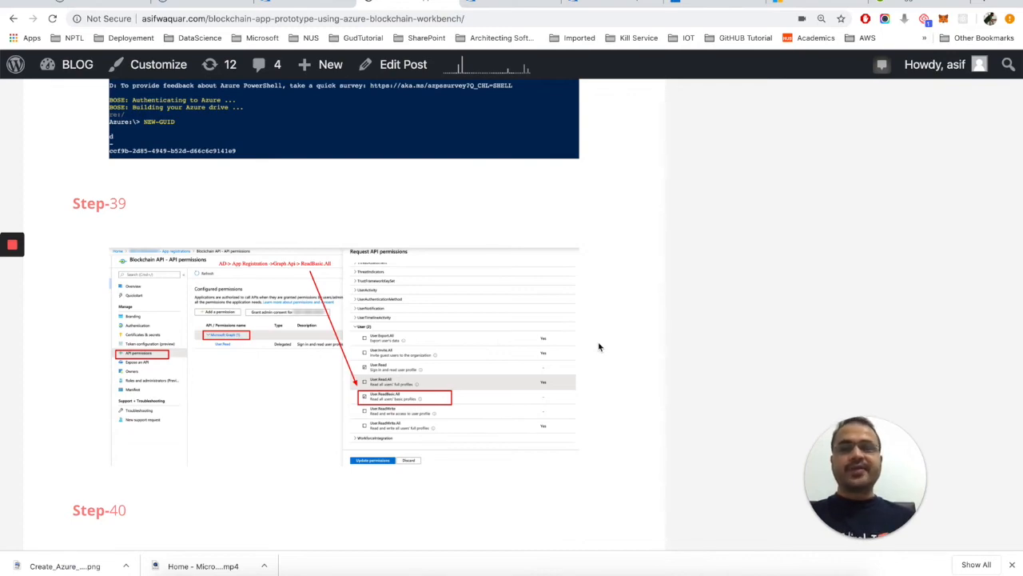
- Review the guide from Step-31 to Step-39, including a look at the Blockchain Workbench Applications page
{"action": "scroll", "coordinate": [612, 295], "scroll_direction": "up", "scroll_amount": 10}
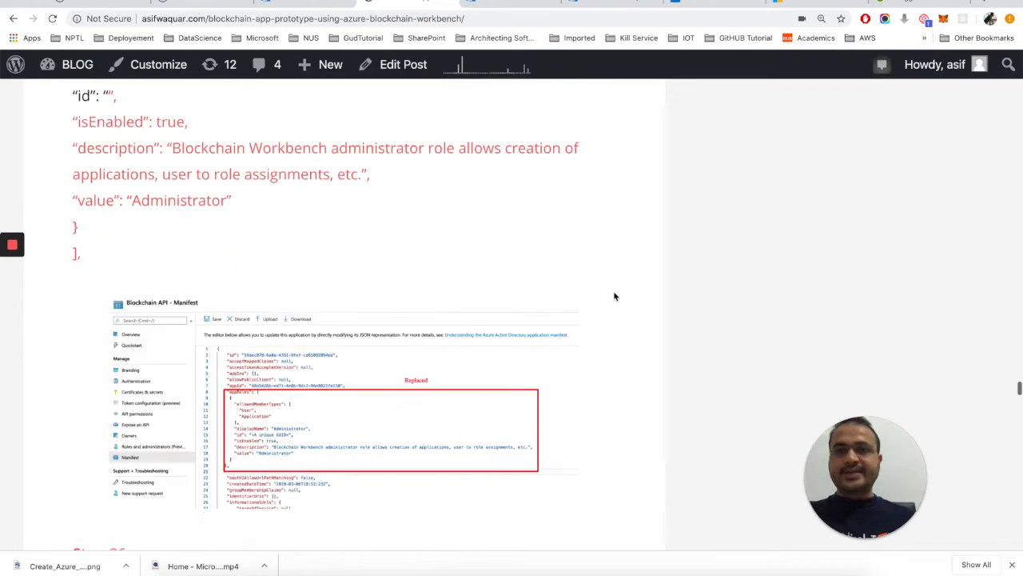
{"action": "scroll", "coordinate": [614, 296], "scroll_direction": "up", "scroll_amount": 10}
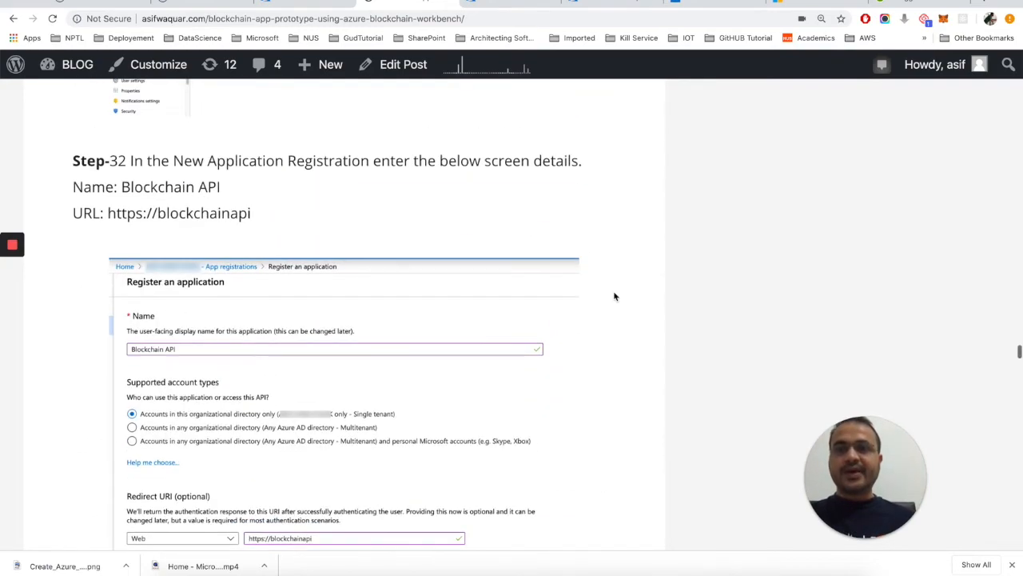
{"action": "scroll", "coordinate": [615, 297], "scroll_direction": "up", "scroll_amount": 4}
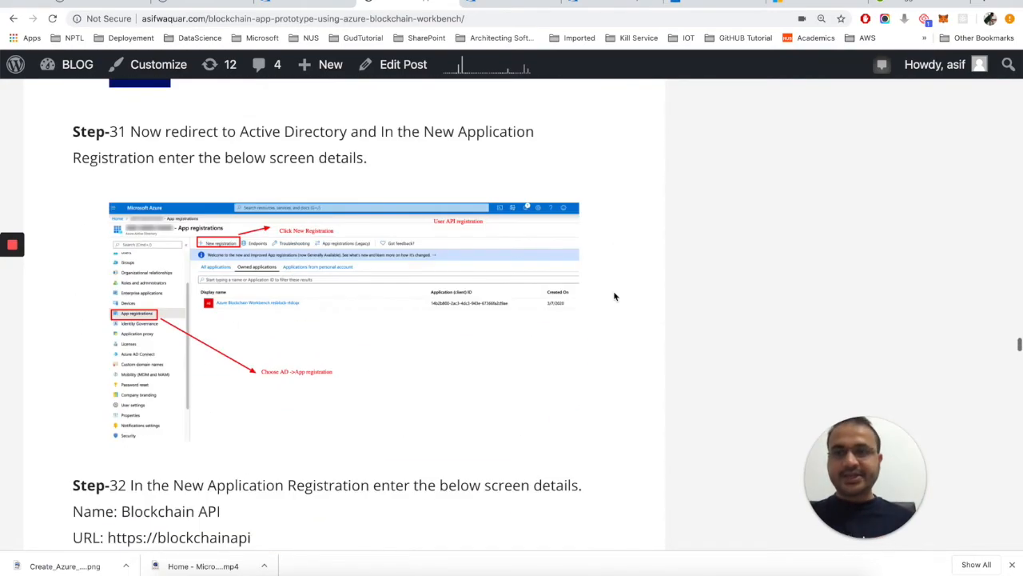
{"action": "left_click", "coordinate": [709, 2]}
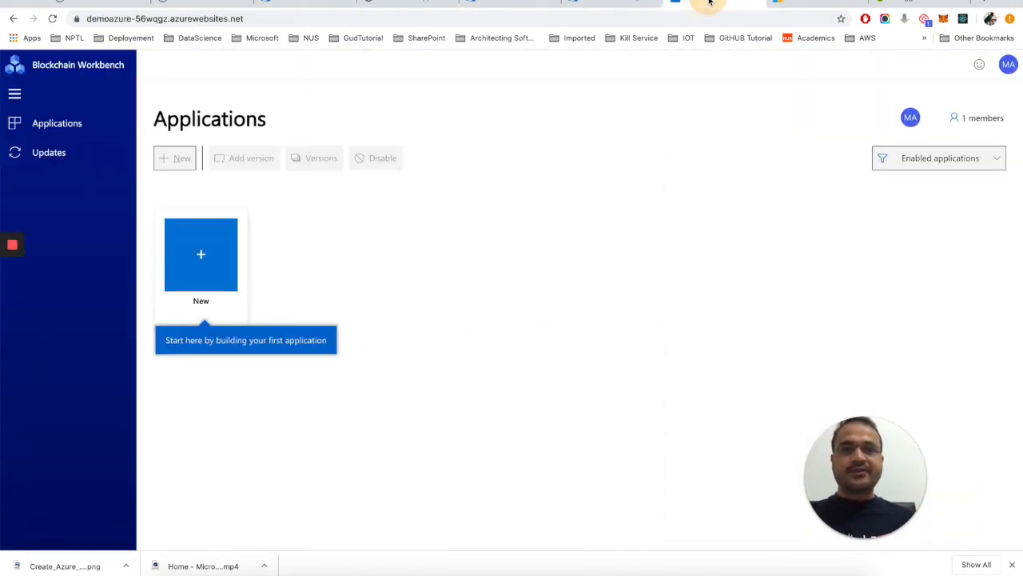
{"action": "left_click", "coordinate": [368, 6]}
{"action": "scroll", "coordinate": [572, 337], "scroll_direction": "down", "scroll_amount": 10}
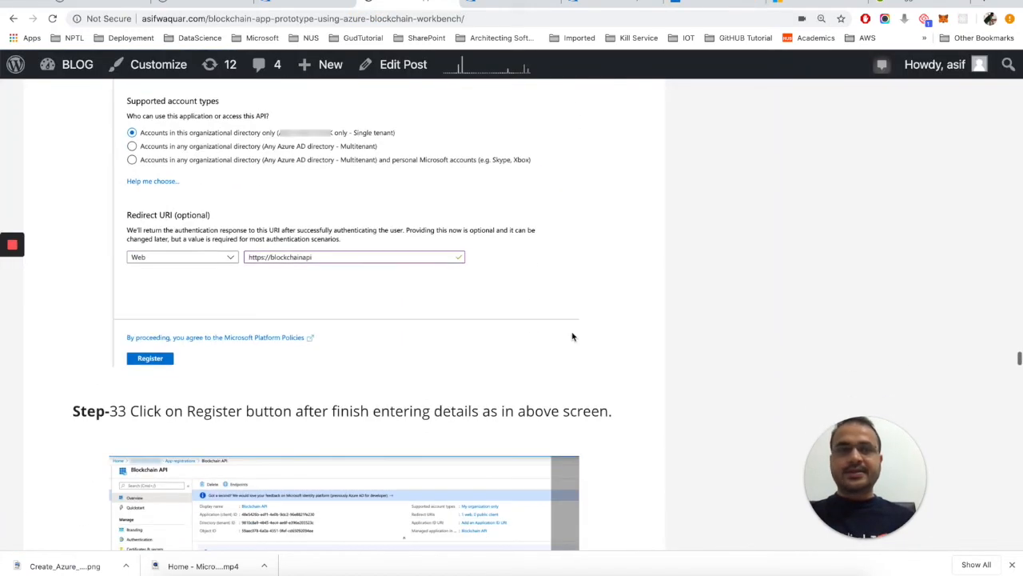
{"action": "scroll", "coordinate": [573, 336], "scroll_direction": "down", "scroll_amount": 15}
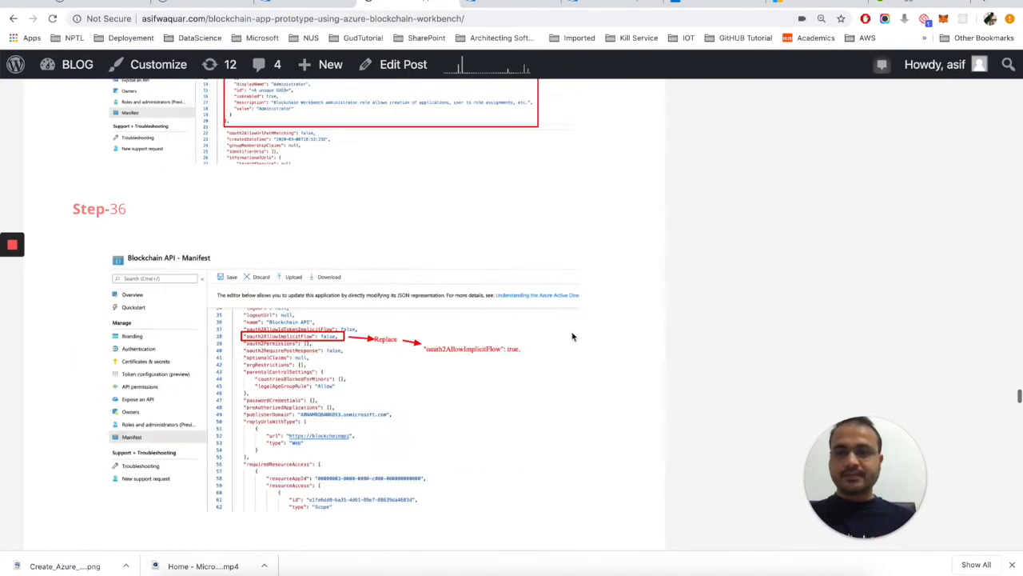
{"action": "scroll", "coordinate": [573, 337], "scroll_direction": "down", "scroll_amount": 10}
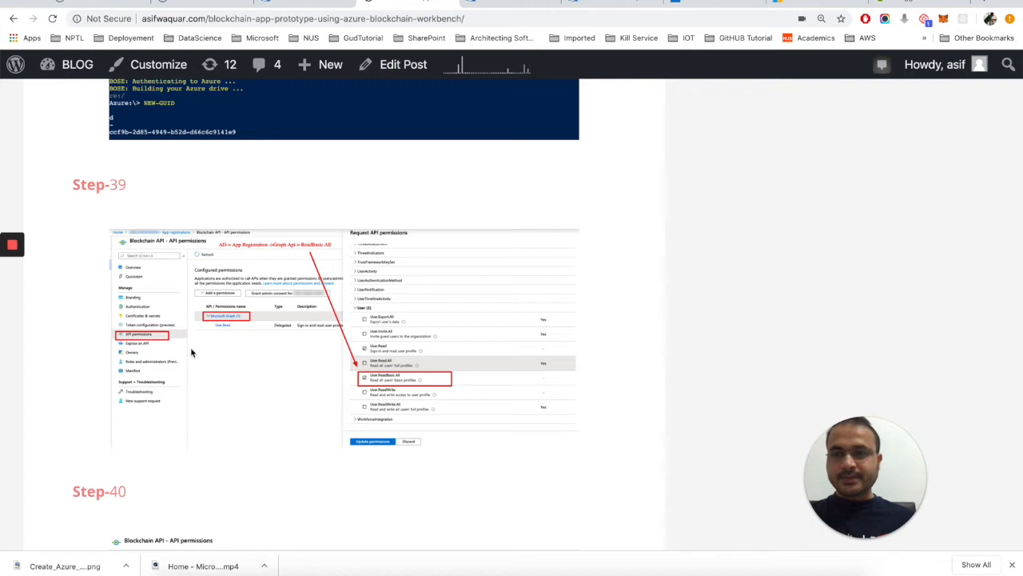
- Open the Blockchain API's Microsoft Graph permissions and examine which delegated permissions are selected in the User group
{"action": "left_click", "coordinate": [595, 7]}
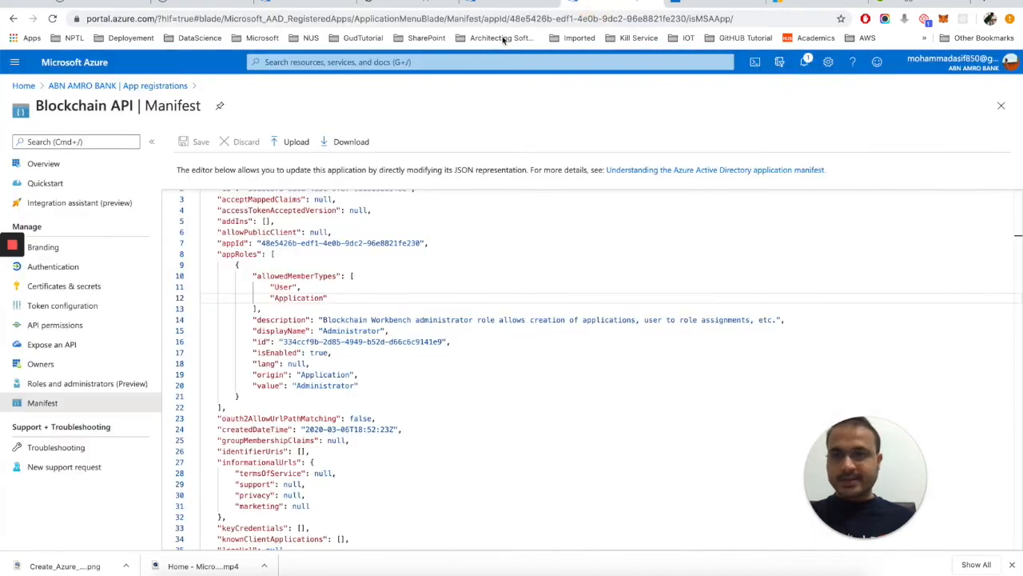
{"action": "left_click", "coordinate": [71, 329]}
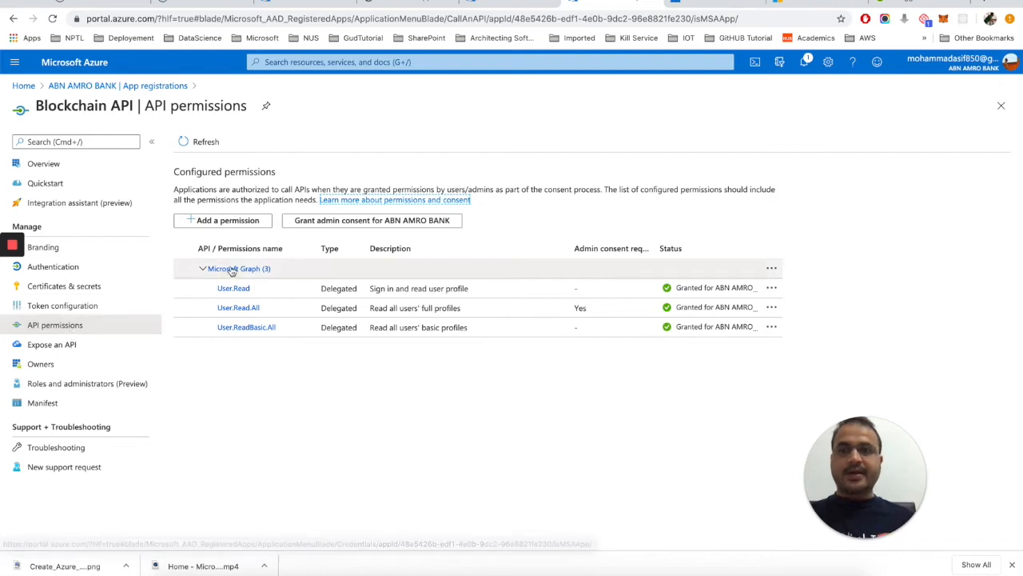
{"action": "left_click", "coordinate": [232, 269]}
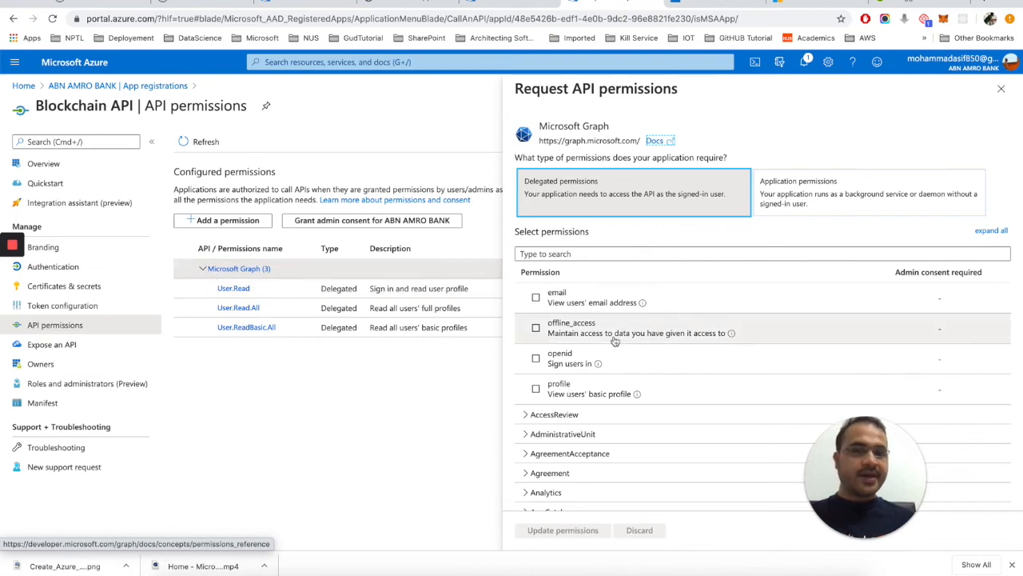
{"action": "scroll", "coordinate": [707, 368], "scroll_direction": "down", "scroll_amount": 5}
{"action": "scroll", "coordinate": [707, 367], "scroll_direction": "down", "scroll_amount": 15}
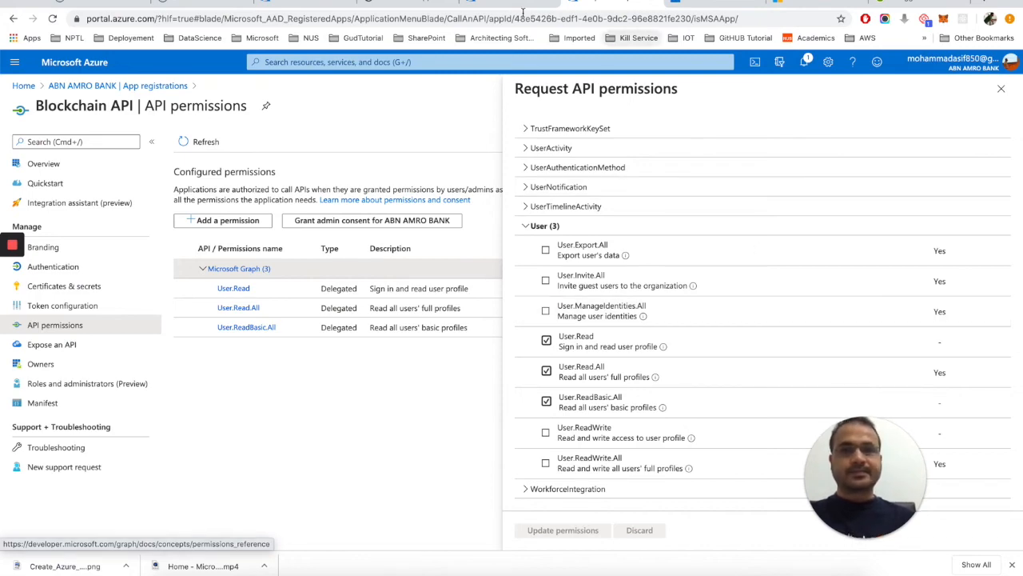
- Go back to the guide and read Step-40 on granting admin consent for the API permissions
{"action": "left_click", "coordinate": [472, 4]}
{"action": "left_click", "coordinate": [407, 6]}
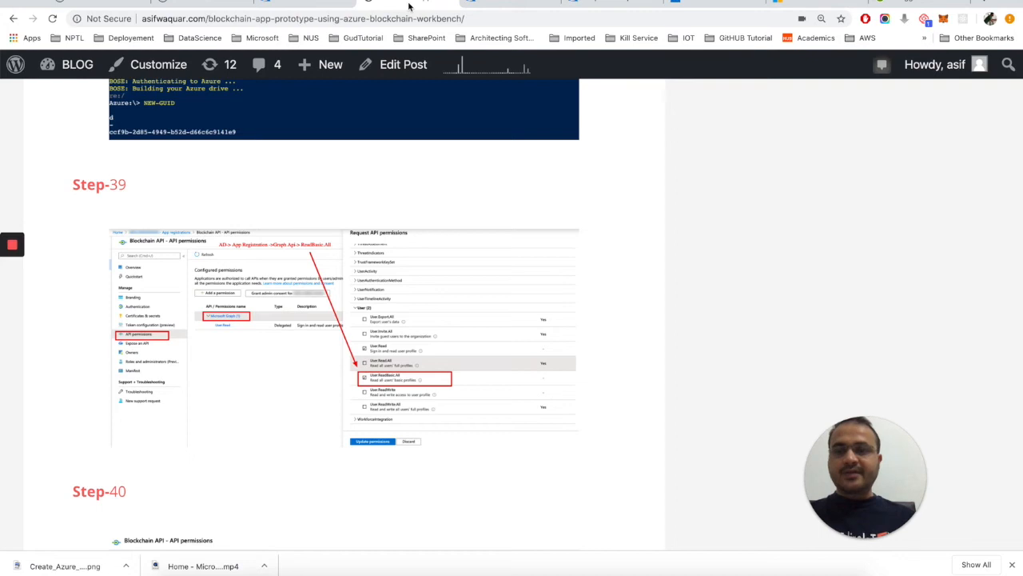
{"action": "scroll", "coordinate": [684, 245], "scroll_direction": "down", "scroll_amount": 3}
{"action": "scroll", "coordinate": [683, 246], "scroll_direction": "down", "scroll_amount": 5}
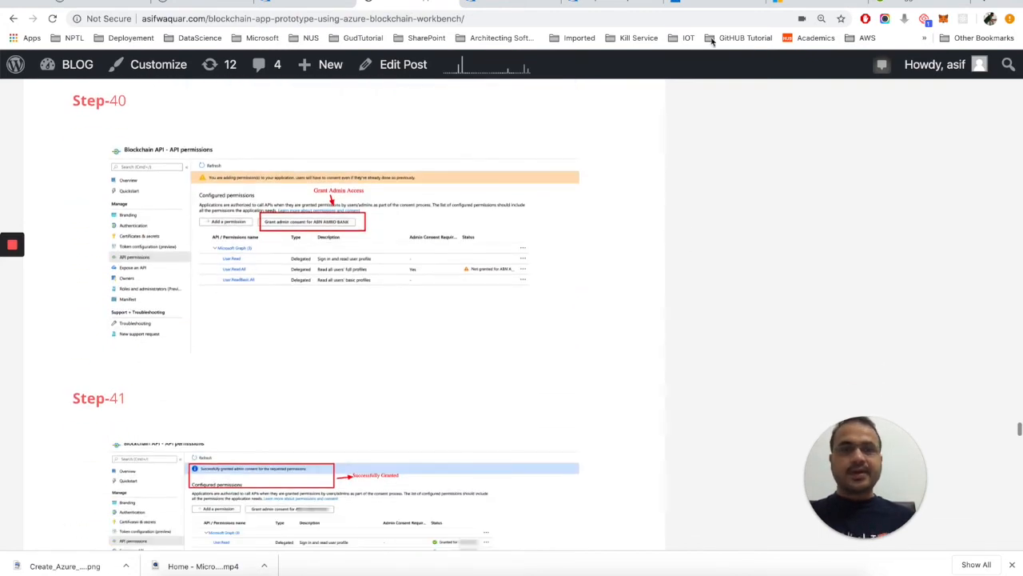
- Return to the Blockchain API's permissions, close the Microsoft Graph permission request, and check the configured permissions' consent status
{"action": "left_click", "coordinate": [626, 6]}
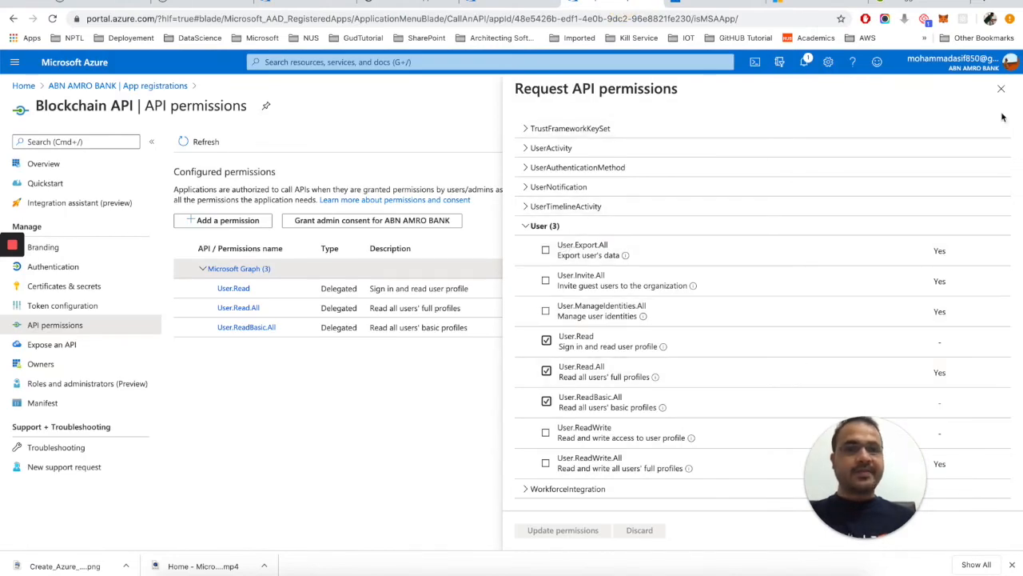
{"action": "left_click", "coordinate": [1001, 88]}
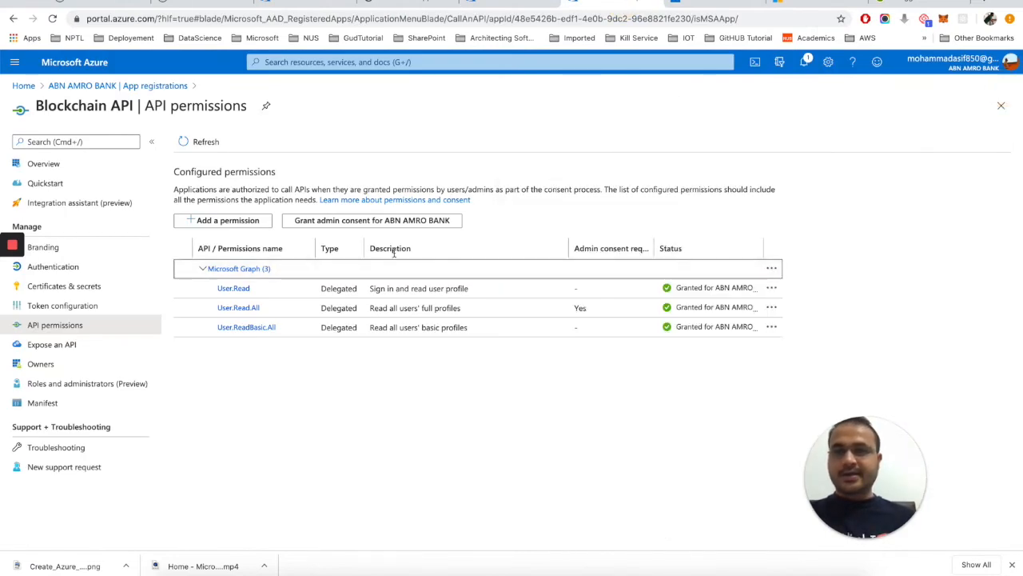
{"action": "left_click", "coordinate": [272, 274]}
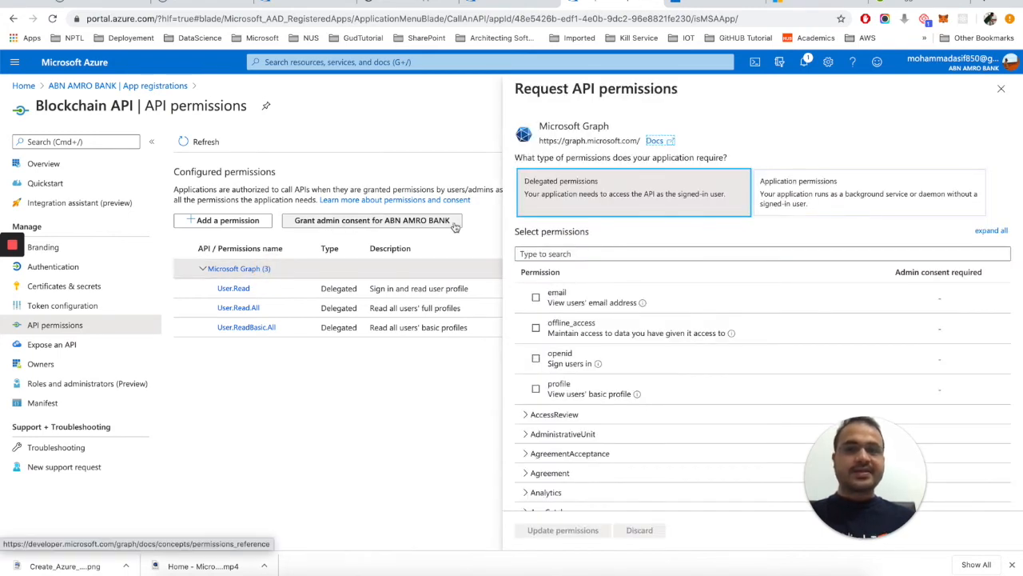
{"action": "left_click", "coordinate": [1005, 88]}
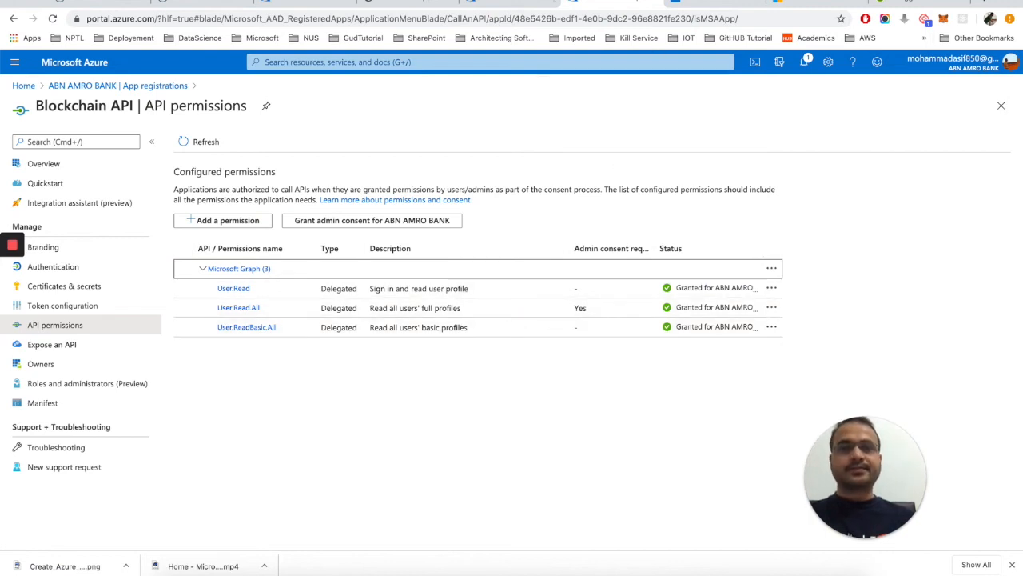
- Read the guide's Step-41 on granted consent and Step-42 on the Active Directory user settings for external users
{"action": "left_click", "coordinate": [506, 4]}
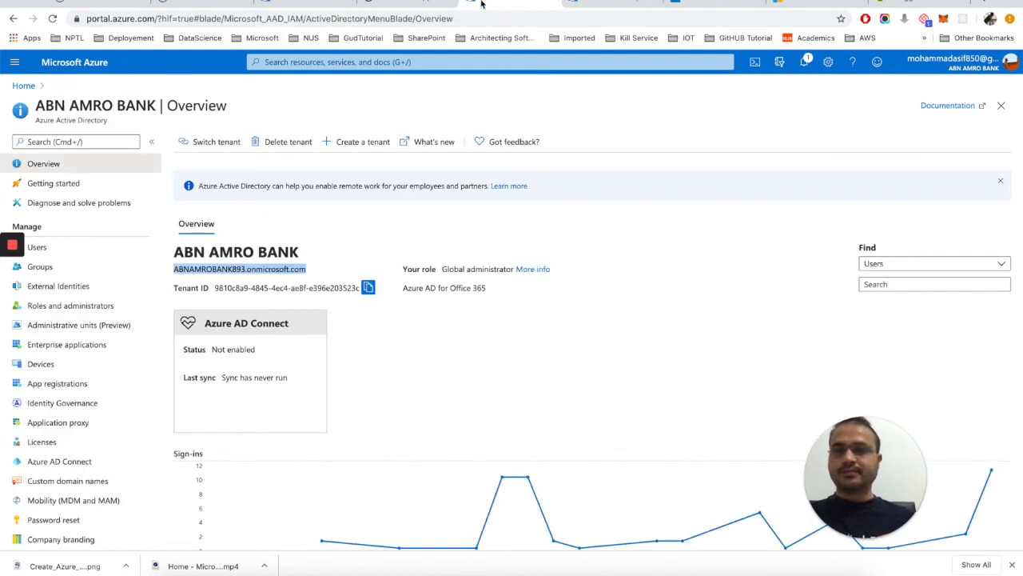
{"action": "left_click", "coordinate": [393, 6]}
{"action": "scroll", "coordinate": [589, 313], "scroll_direction": "down", "scroll_amount": 3}
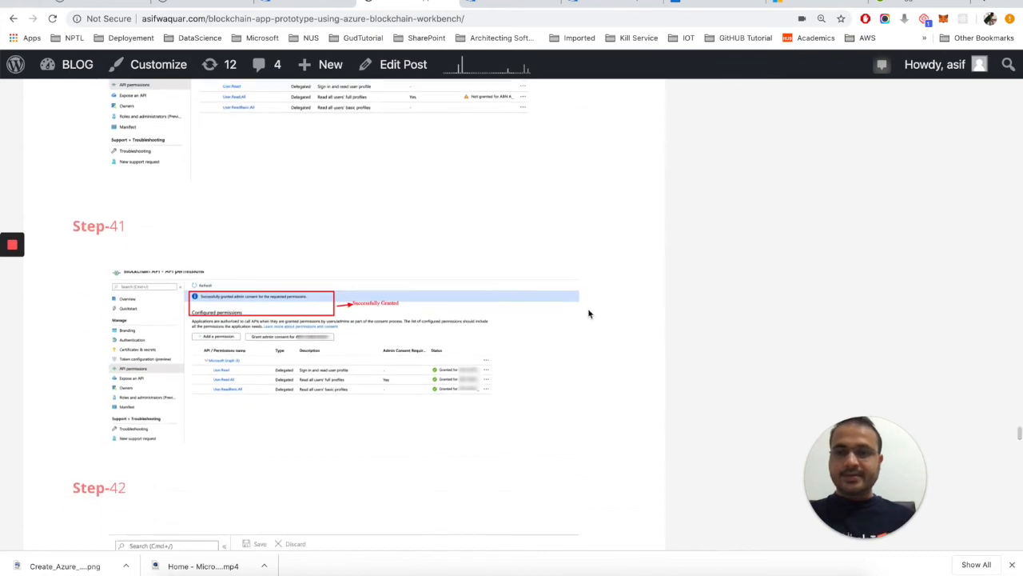
{"action": "scroll", "coordinate": [589, 314], "scroll_direction": "down", "scroll_amount": 4}
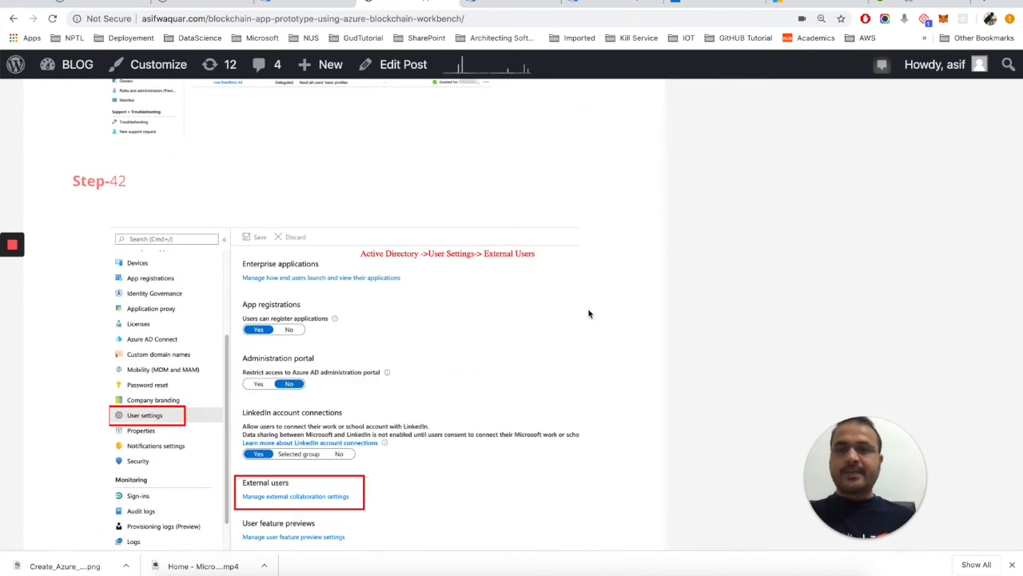
{"action": "scroll", "coordinate": [589, 313], "scroll_direction": "up", "scroll_amount": 3}
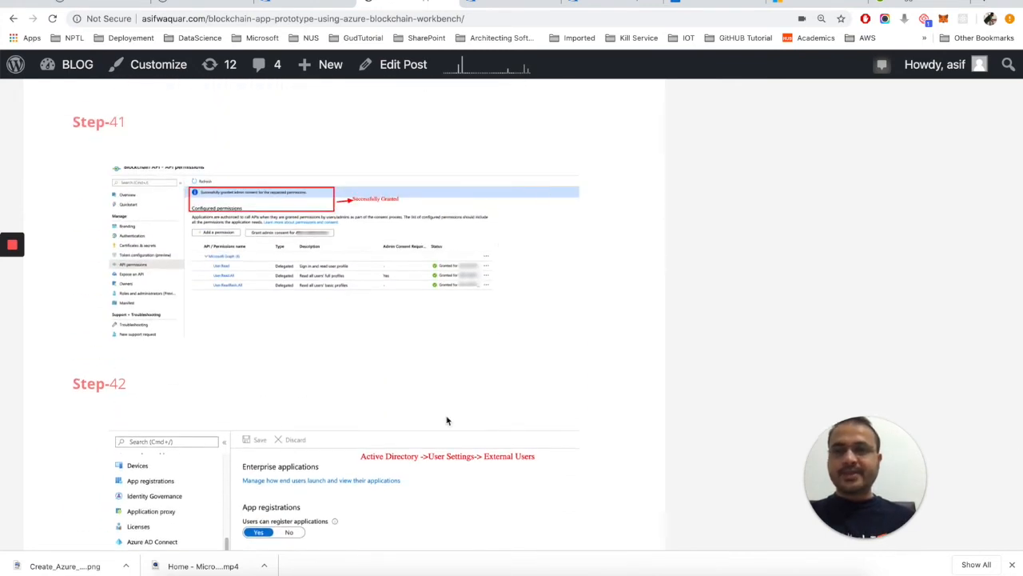
{"action": "scroll", "coordinate": [610, 352], "scroll_direction": "down", "scroll_amount": 2}
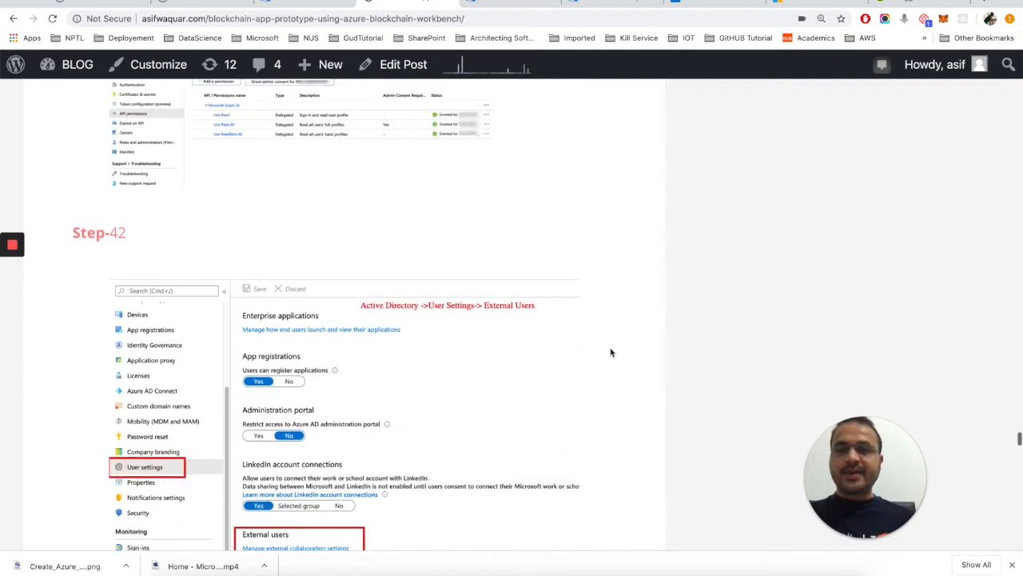
{"action": "scroll", "coordinate": [610, 352], "scroll_direction": "down", "scroll_amount": 1}
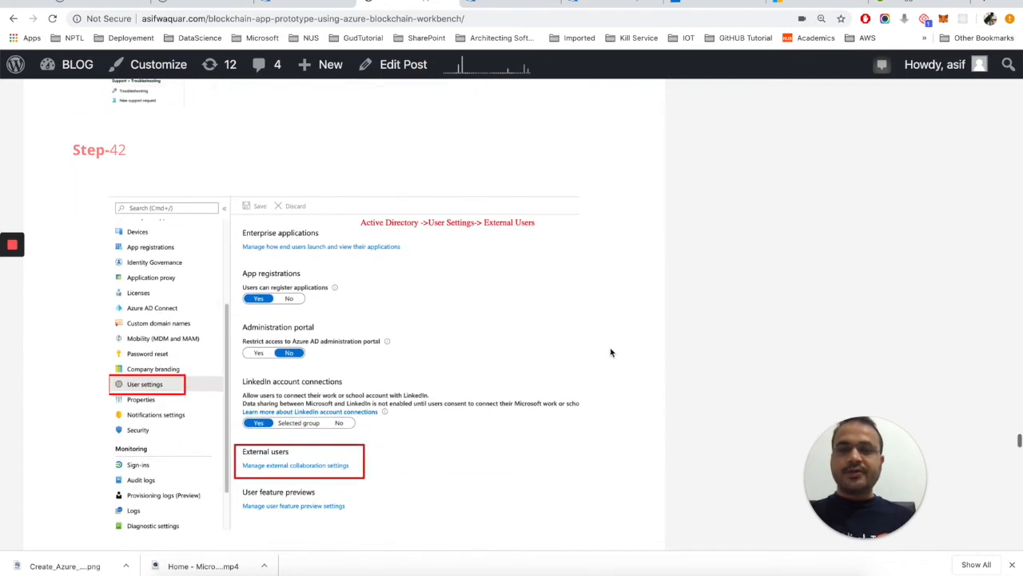
- Open the external collaboration settings from the Azure Active Directory user settings, and compare them with the guide's Step-43
{"action": "left_click", "coordinate": [639, 3]}
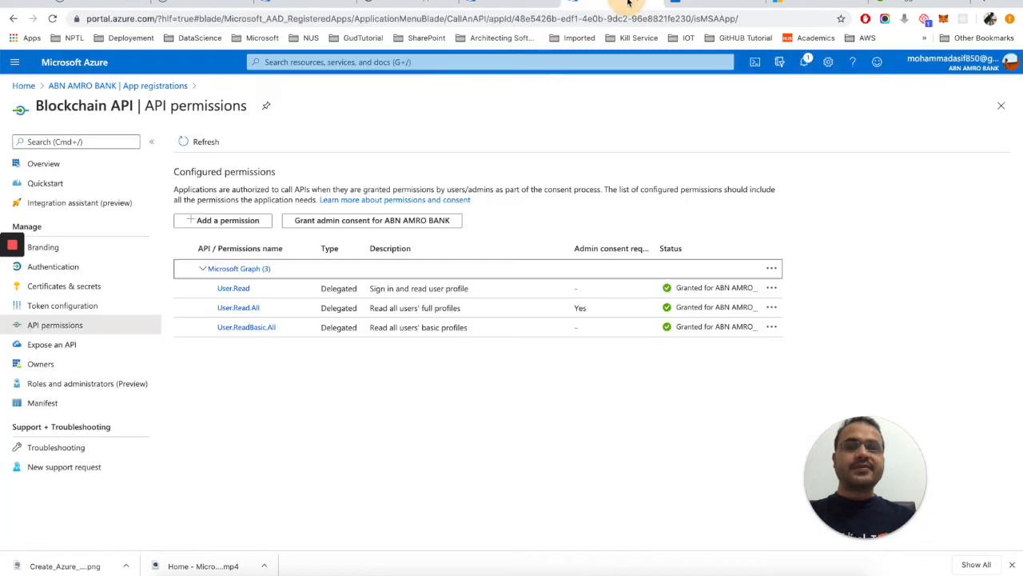
{"action": "left_click", "coordinate": [80, 88]}
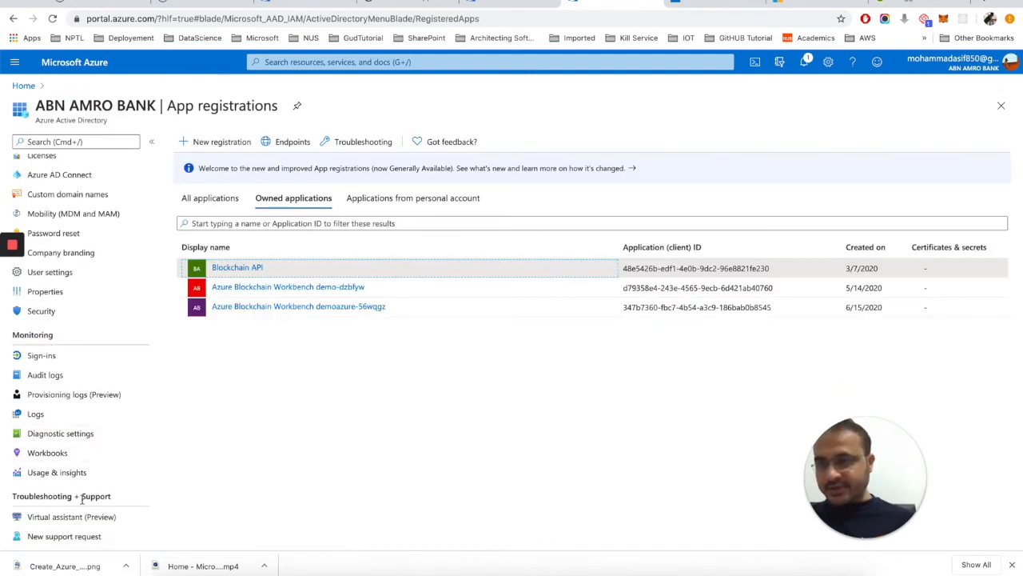
{"action": "left_click", "coordinate": [67, 275]}
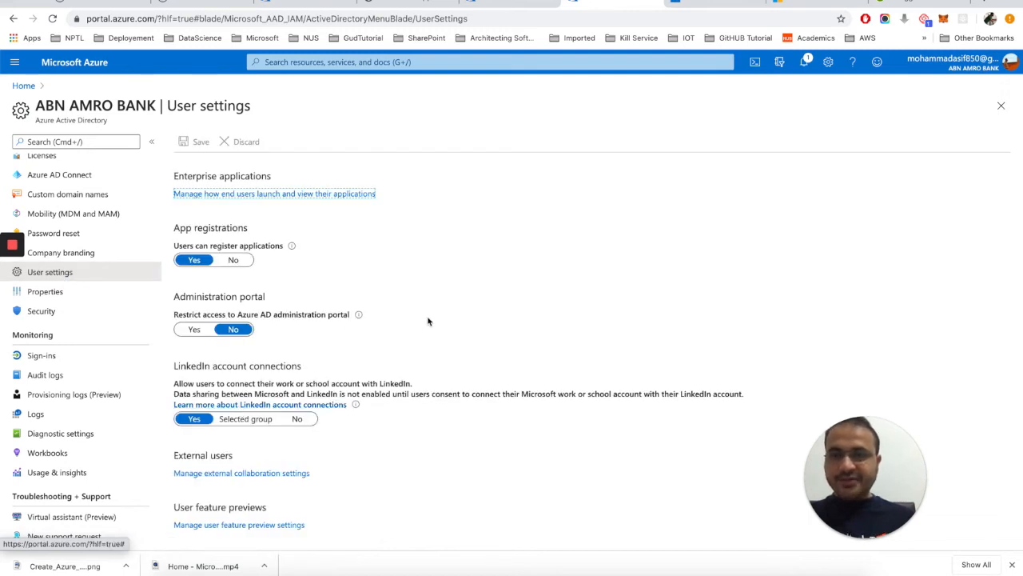
{"action": "left_click", "coordinate": [267, 474]}
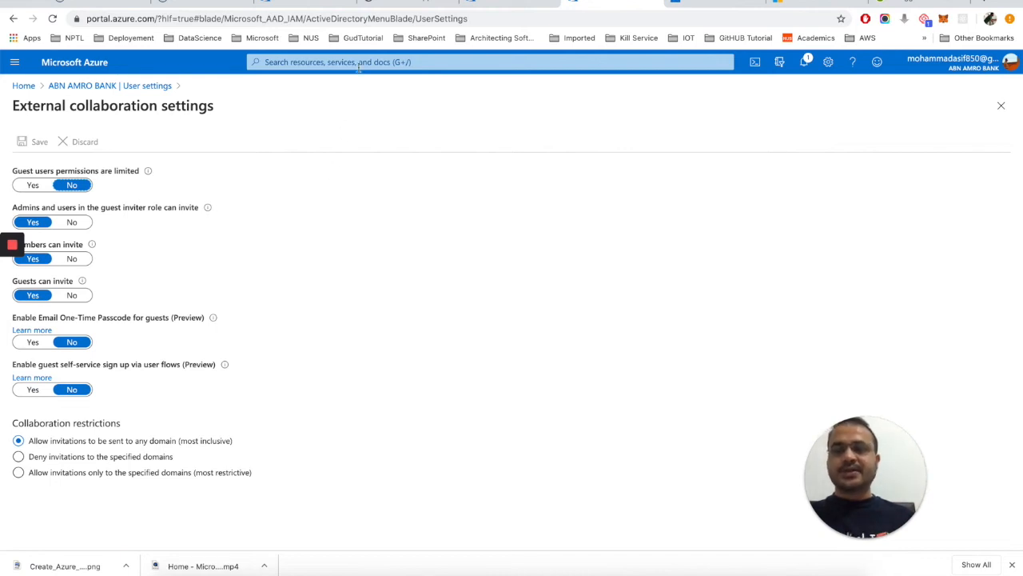
{"action": "left_click", "coordinate": [392, 3]}
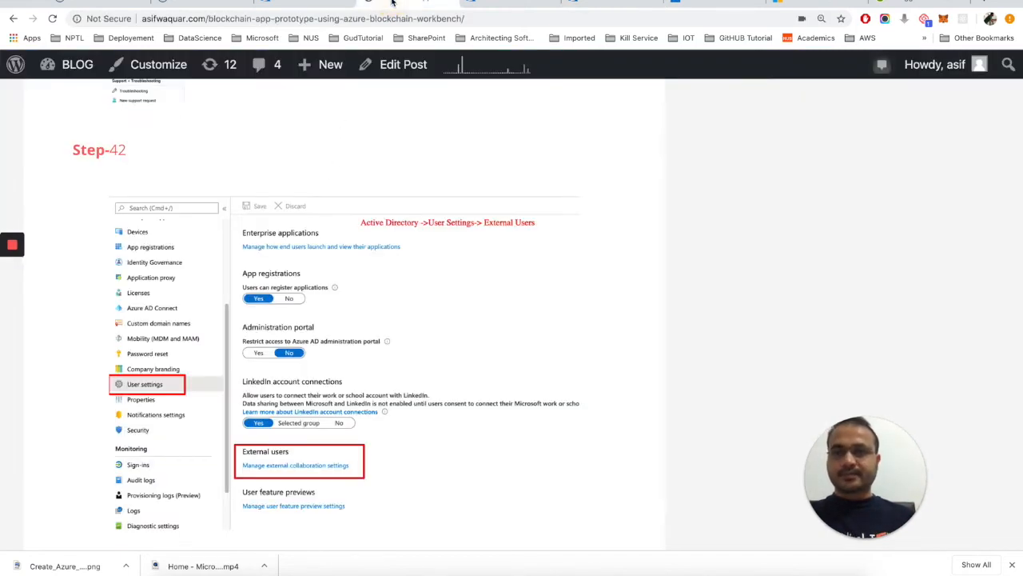
{"action": "scroll", "coordinate": [422, 440], "scroll_direction": "down", "scroll_amount": 10}
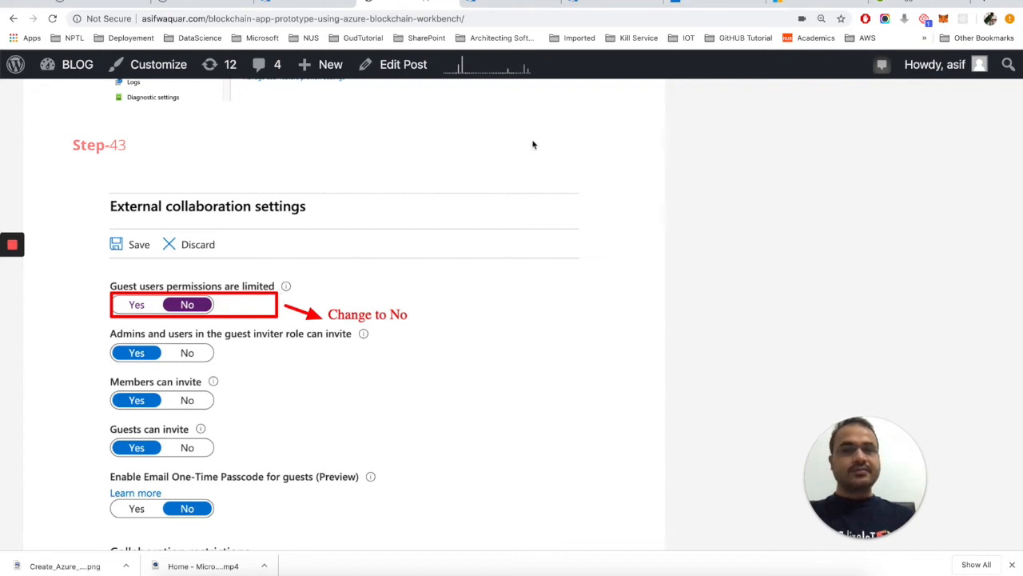
- Return to the external collaboration settings in the Azure portal and check whether guest users' permissions are limited
{"action": "left_click", "coordinate": [527, 3]}
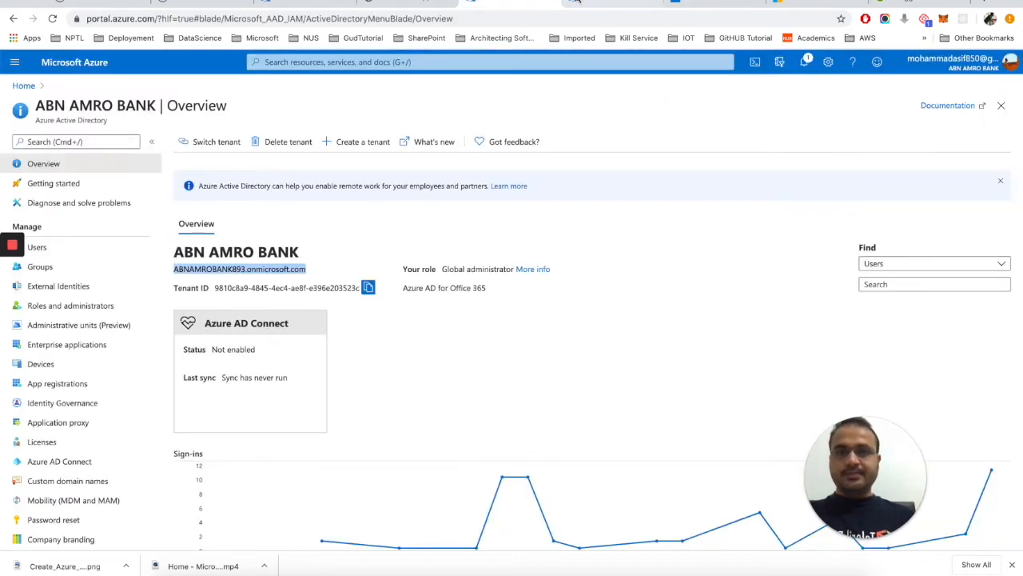
{"action": "left_click", "coordinate": [576, 2]}
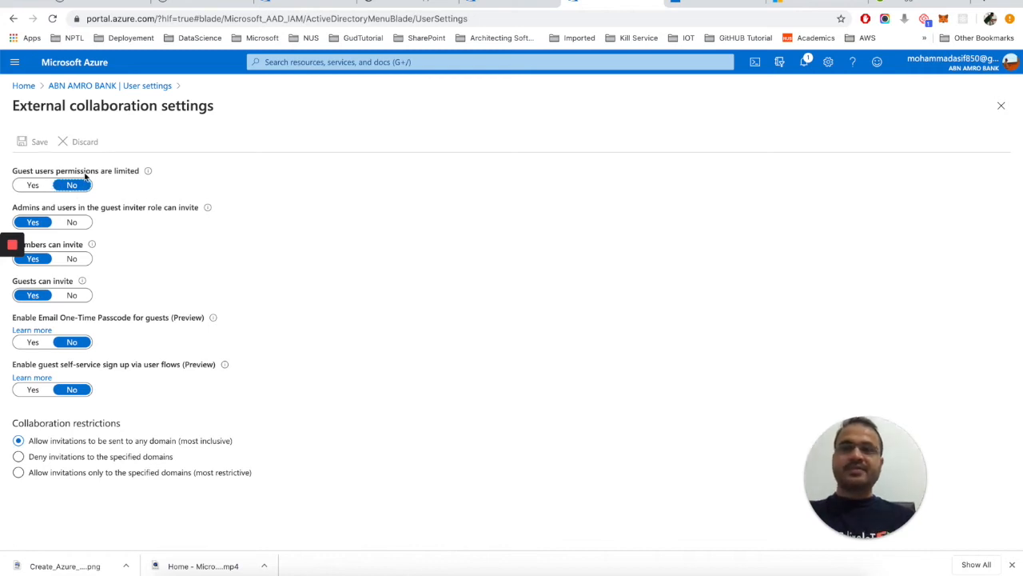
{"action": "mouse_move", "coordinate": [142, 177]}
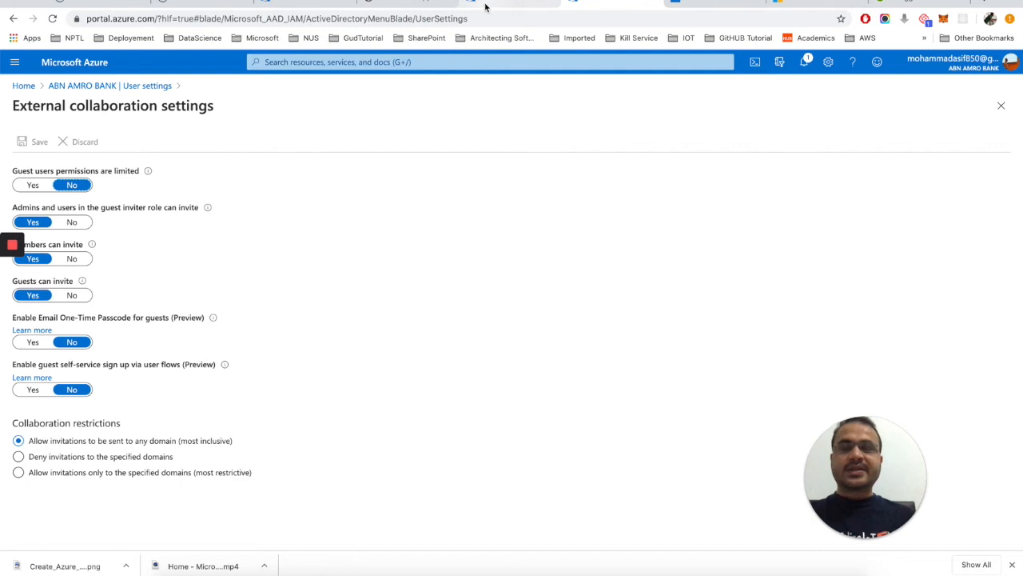
- Go back to the blog guide and read Step-44 on finding the Blockchain API among the app registrations
{"action": "left_click", "coordinate": [403, 6]}
{"action": "scroll", "coordinate": [396, 289], "scroll_direction": "down", "scroll_amount": 4}
{"action": "scroll", "coordinate": [396, 290], "scroll_direction": "down", "scroll_amount": 3}
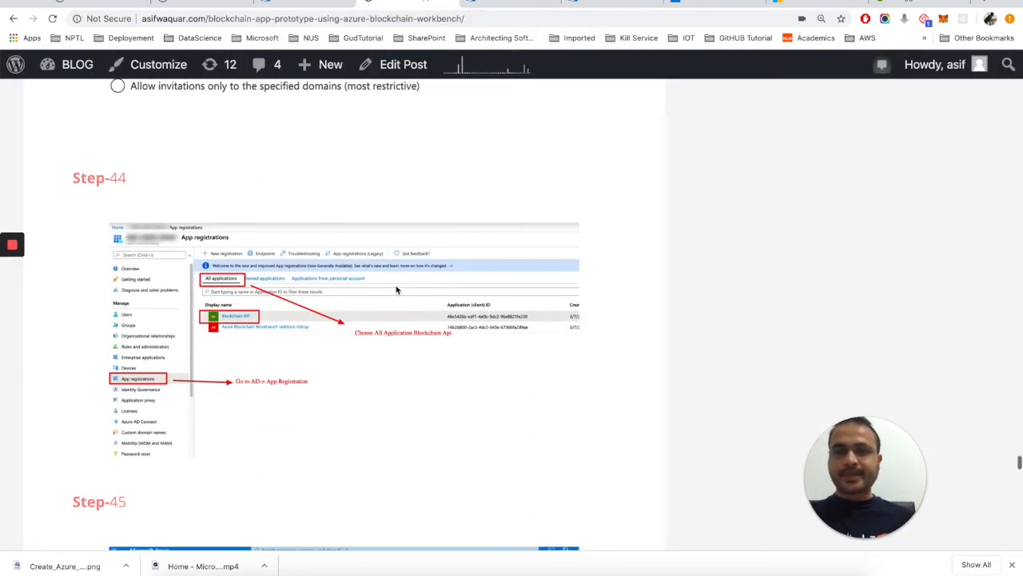
{"action": "scroll", "coordinate": [396, 289], "scroll_direction": "down", "scroll_amount": 2}
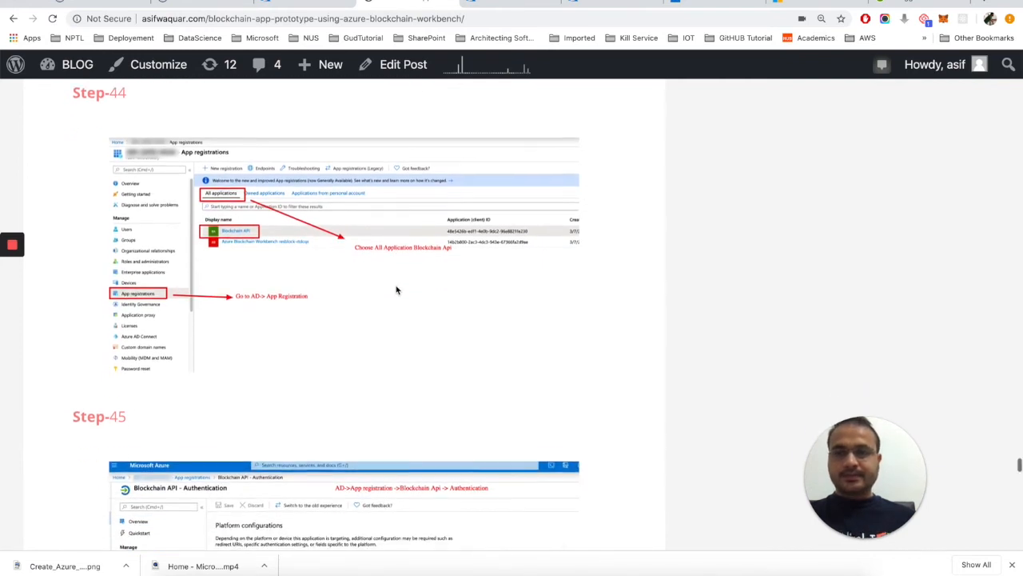
{"action": "scroll", "coordinate": [396, 289], "scroll_direction": "down", "scroll_amount": 1}
{"action": "scroll", "coordinate": [396, 289], "scroll_direction": "down", "scroll_amount": 1}
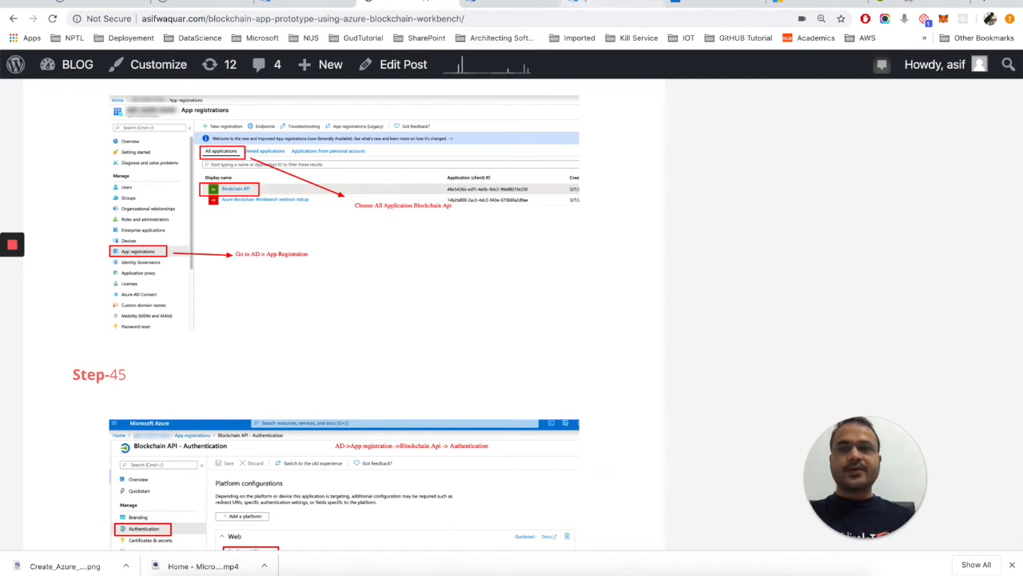
- Open the Blockchain API registration from the list of all applications in Azure Active Directory's app registrations
{"action": "left_click", "coordinate": [468, 4]}
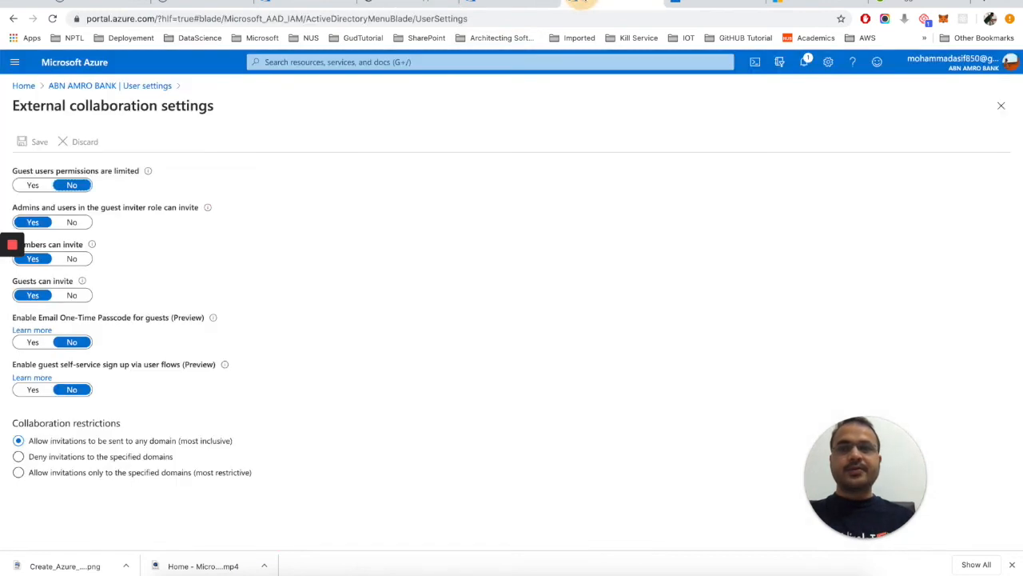
{"action": "left_click", "coordinate": [119, 85]}
{"action": "scroll", "coordinate": [74, 423], "scroll_direction": "up", "scroll_amount": 5}
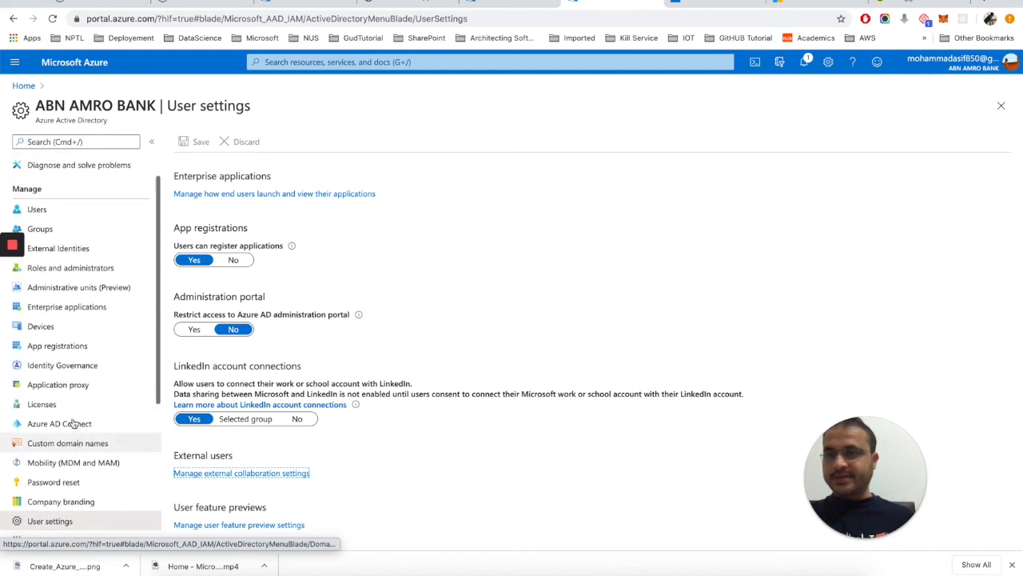
{"action": "left_click", "coordinate": [68, 345]}
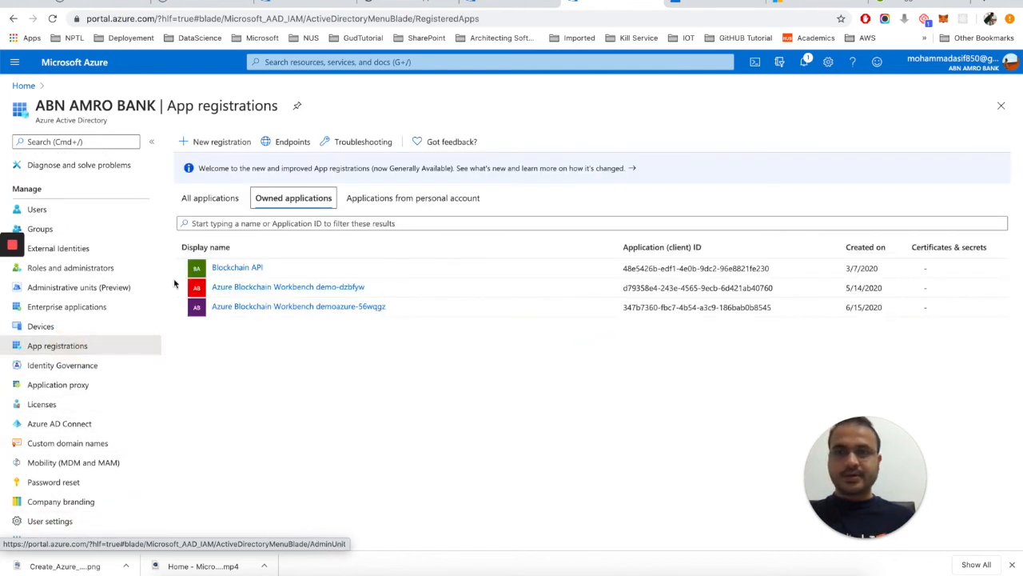
{"action": "left_click", "coordinate": [204, 201]}
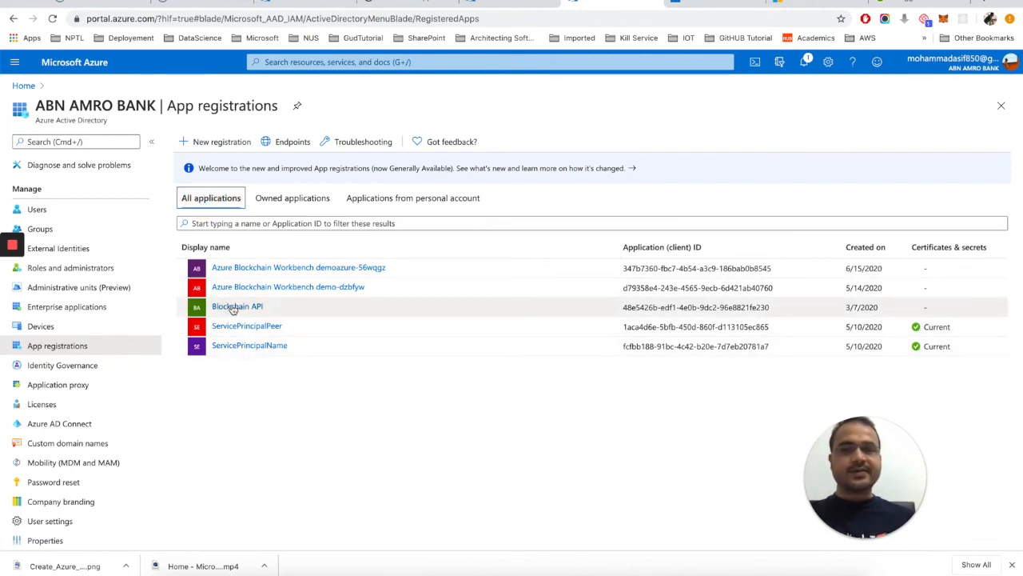
{"action": "left_click", "coordinate": [233, 307]}
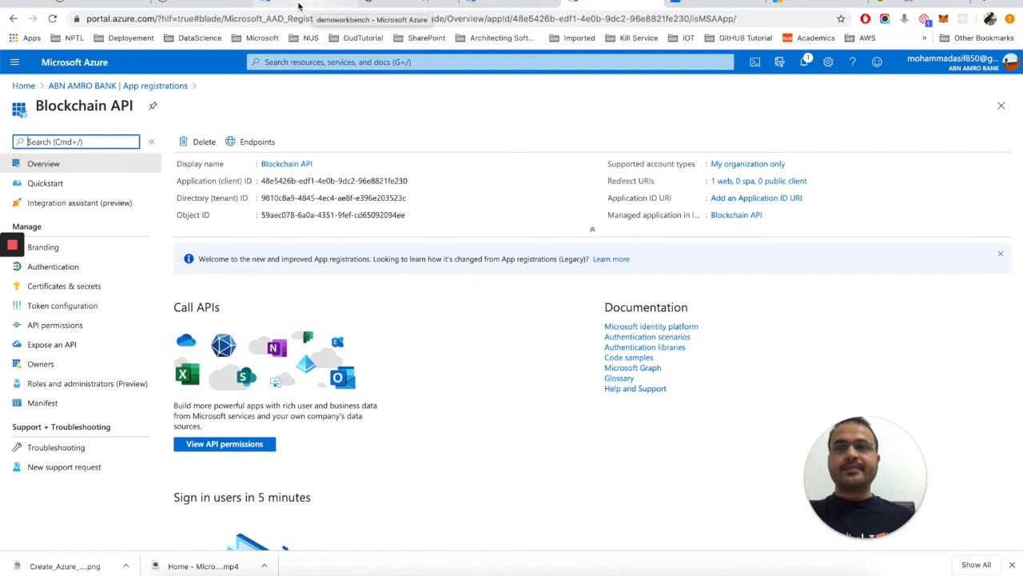
- Read the guide's Step-45 on replacing the Blockchain API's redirect URI with the Workbench URL
{"action": "left_click", "coordinate": [382, 2]}
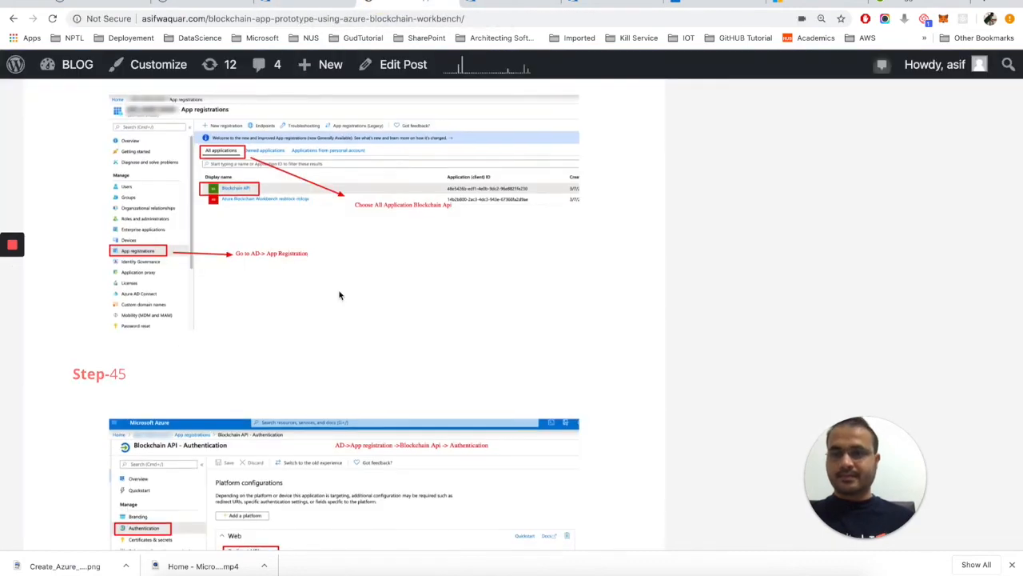
{"action": "scroll", "coordinate": [339, 294], "scroll_direction": "down", "scroll_amount": 5}
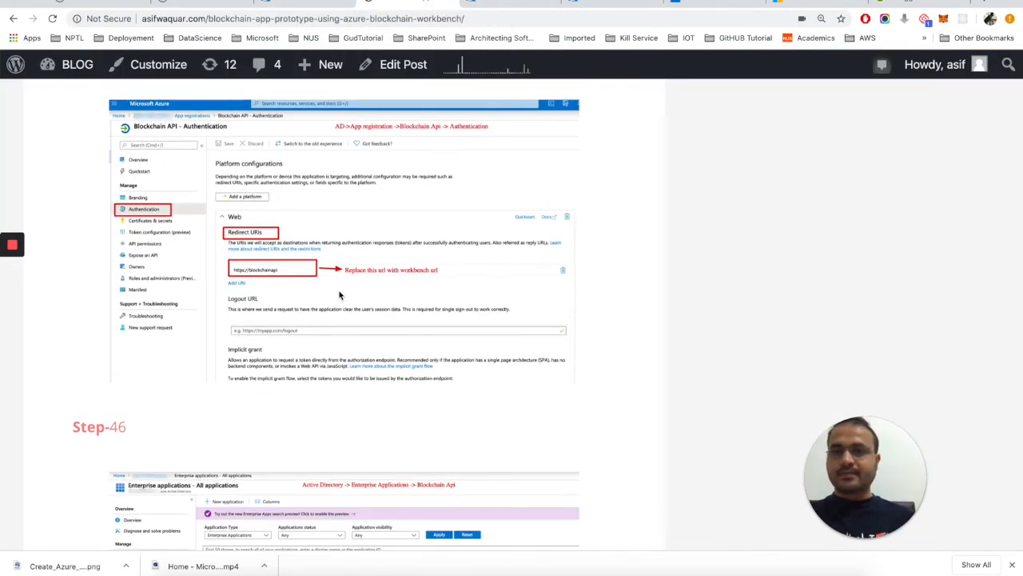
{"action": "scroll", "coordinate": [339, 295], "scroll_direction": "up", "scroll_amount": 5}
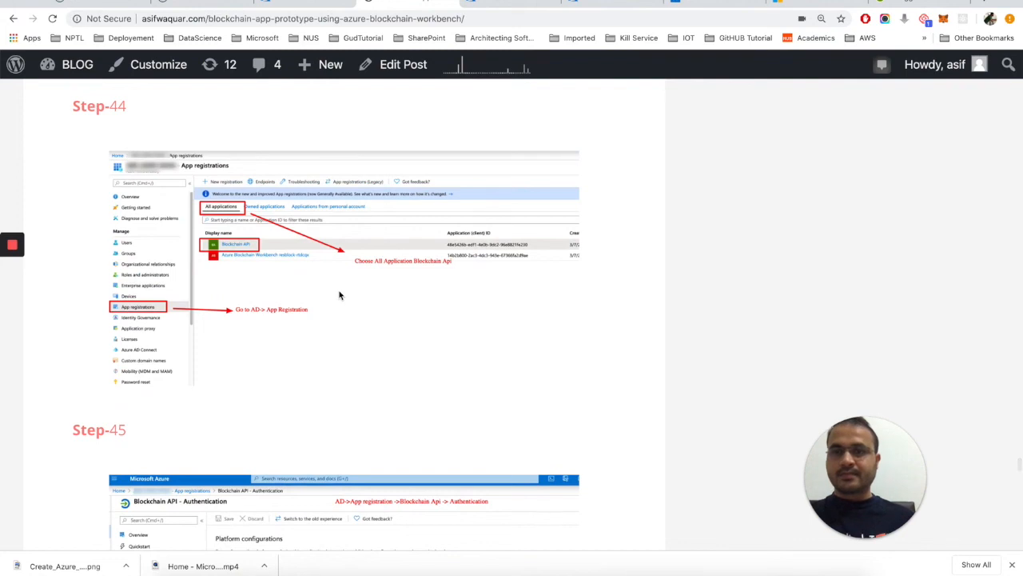
{"action": "scroll", "coordinate": [339, 295], "scroll_direction": "down", "scroll_amount": 3}
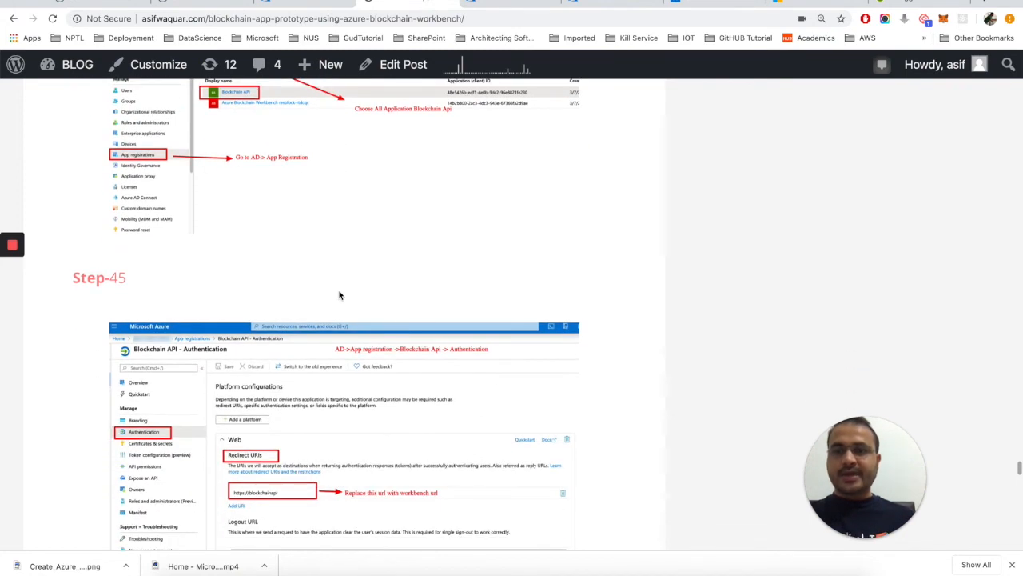
{"action": "scroll", "coordinate": [338, 295], "scroll_direction": "down", "scroll_amount": 4}
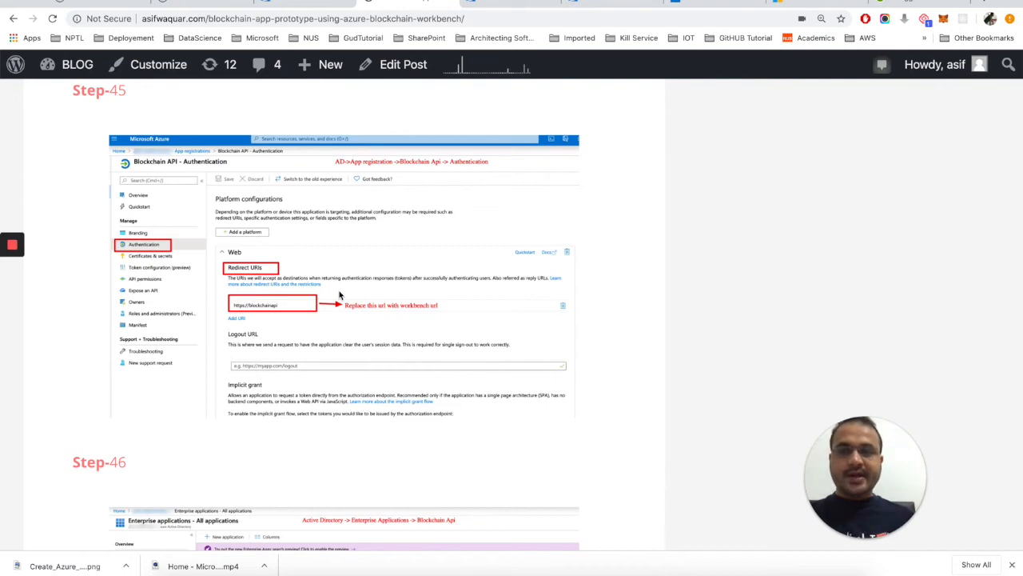
- Open the Blockchain API's authentication settings in the Azure portal and review the redirect URIs, implicit grant and supported account types
{"action": "left_click", "coordinate": [518, 2]}
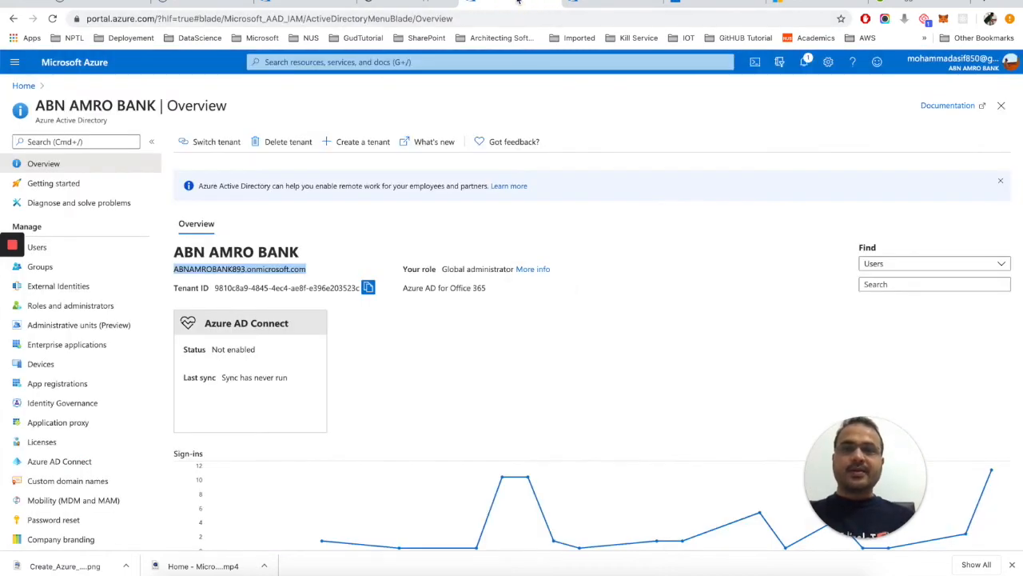
{"action": "left_click", "coordinate": [596, 4]}
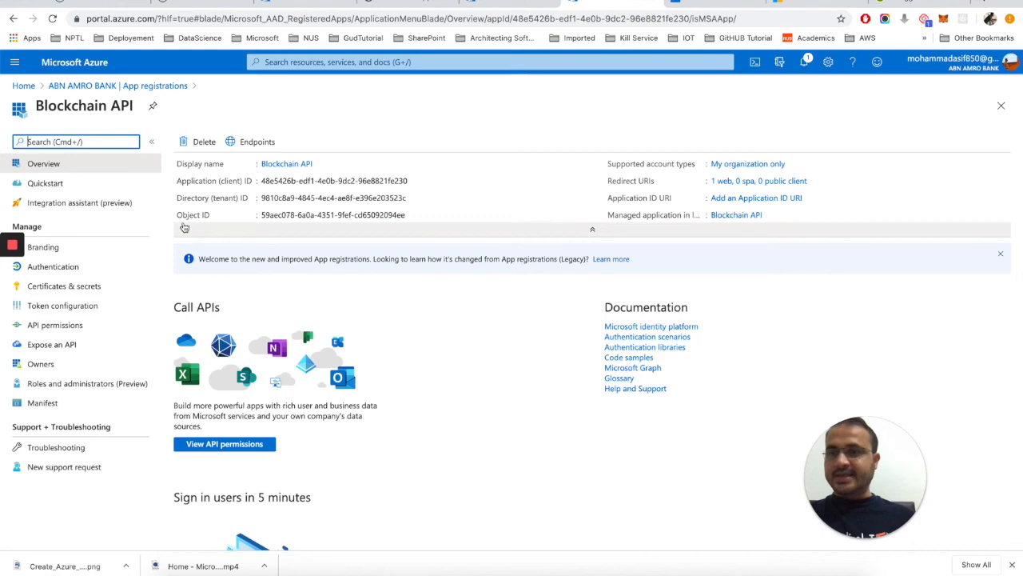
{"action": "left_click", "coordinate": [77, 267]}
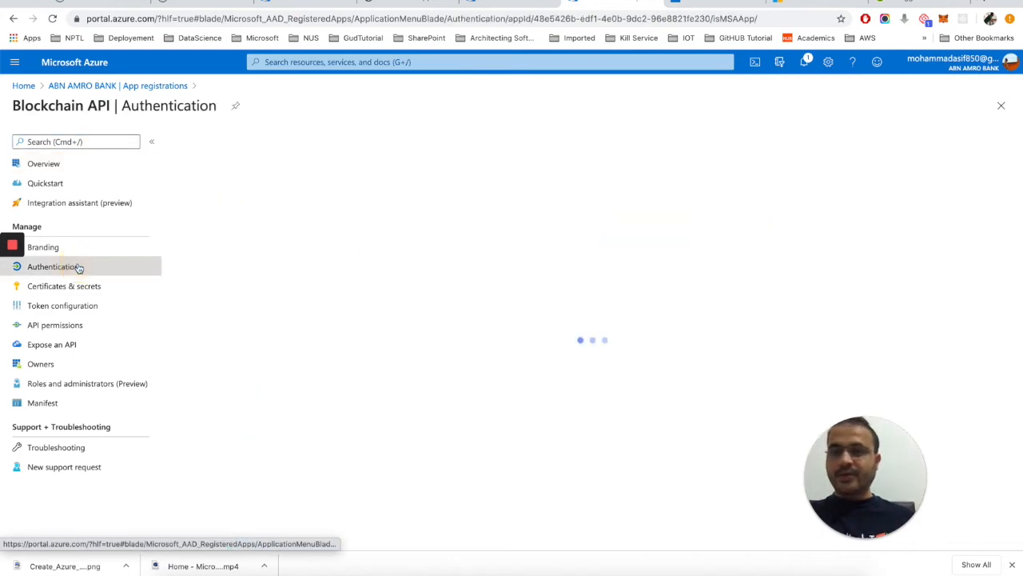
{"action": "scroll", "coordinate": [404, 320], "scroll_direction": "down", "scroll_amount": 3}
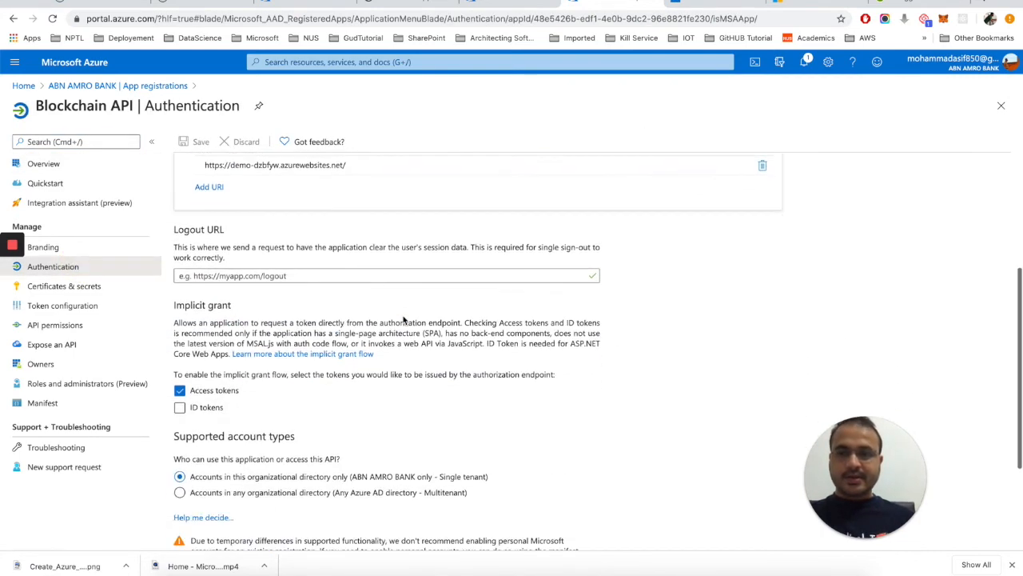
{"action": "scroll", "coordinate": [404, 320], "scroll_direction": "down", "scroll_amount": 1}
{"action": "scroll", "coordinate": [404, 320], "scroll_direction": "up", "scroll_amount": 2}
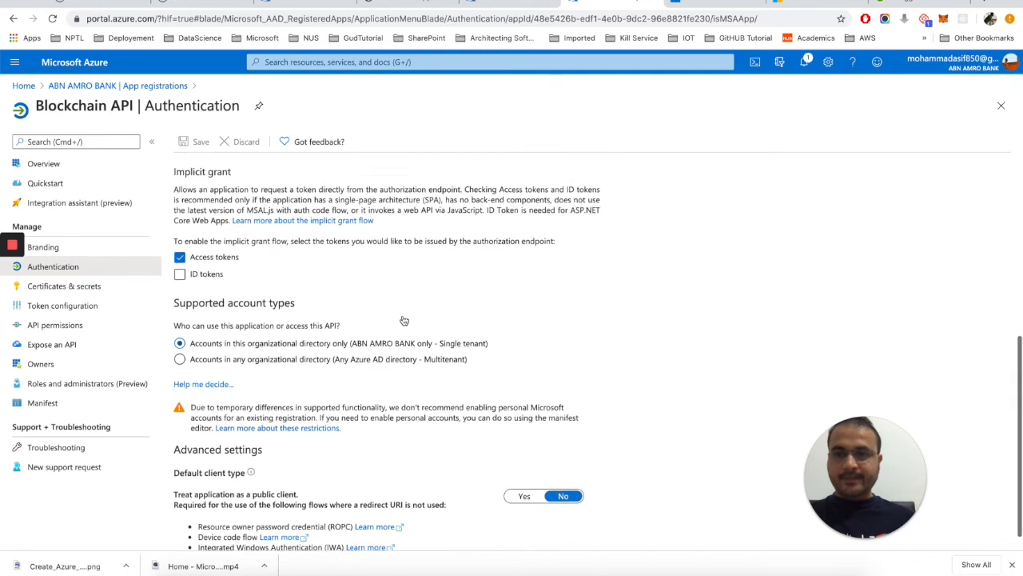
{"action": "scroll", "coordinate": [403, 320], "scroll_direction": "up", "scroll_amount": 3}
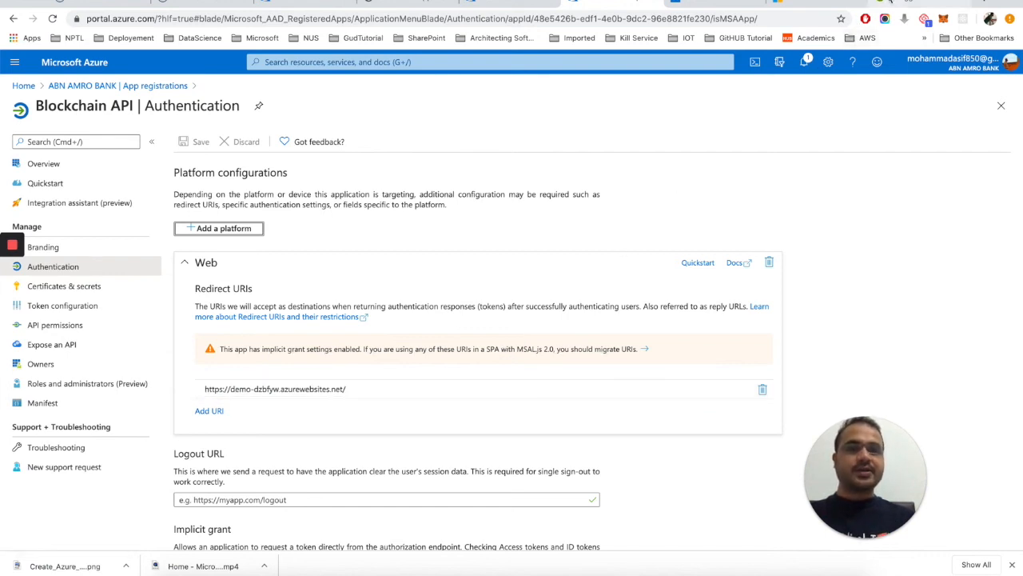
- Recheck the guide's redirect URI instruction and copy the site address of the Blockchain Workbench web app
{"action": "left_click", "coordinate": [403, 3]}
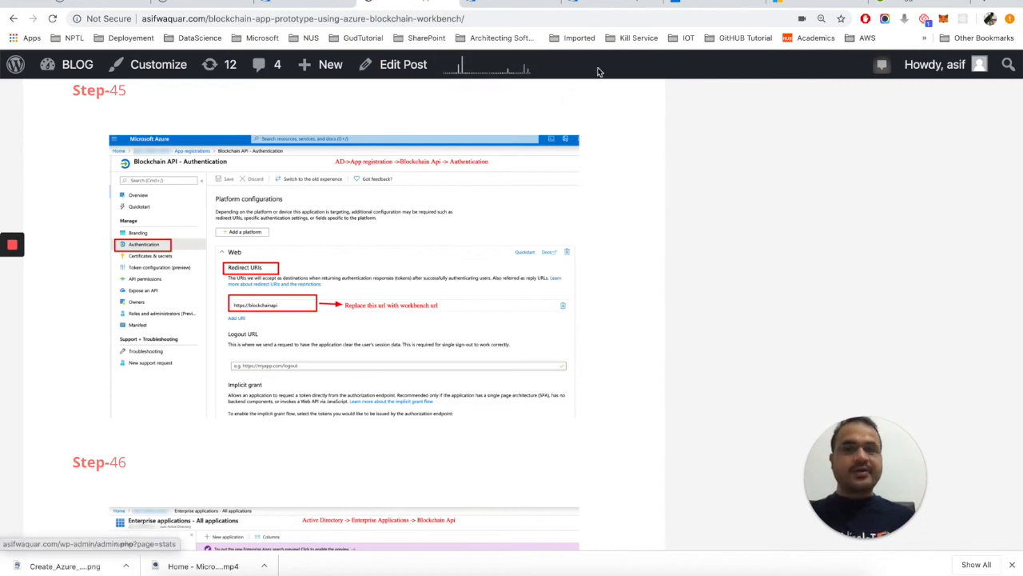
{"action": "left_click", "coordinate": [721, 3]}
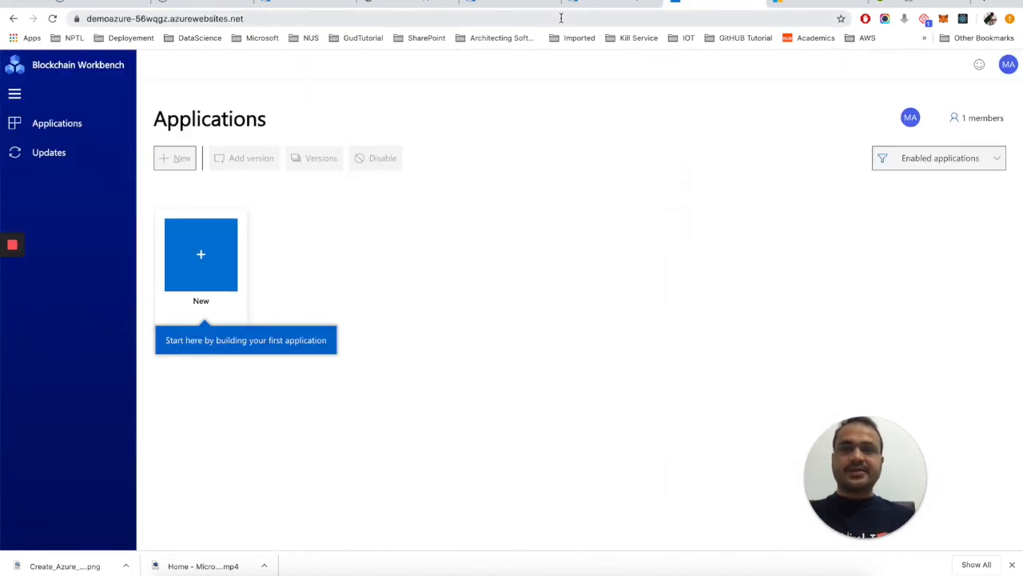
{"action": "left_click", "coordinate": [561, 17]}
{"action": "key", "text": "ctrl+c"}
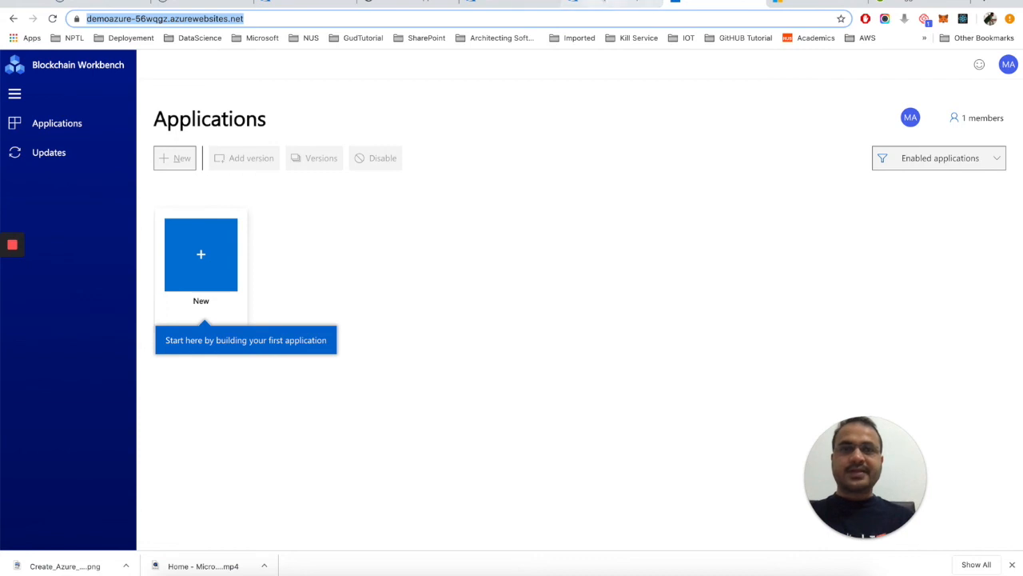
{"action": "left_click", "coordinate": [588, 4]}
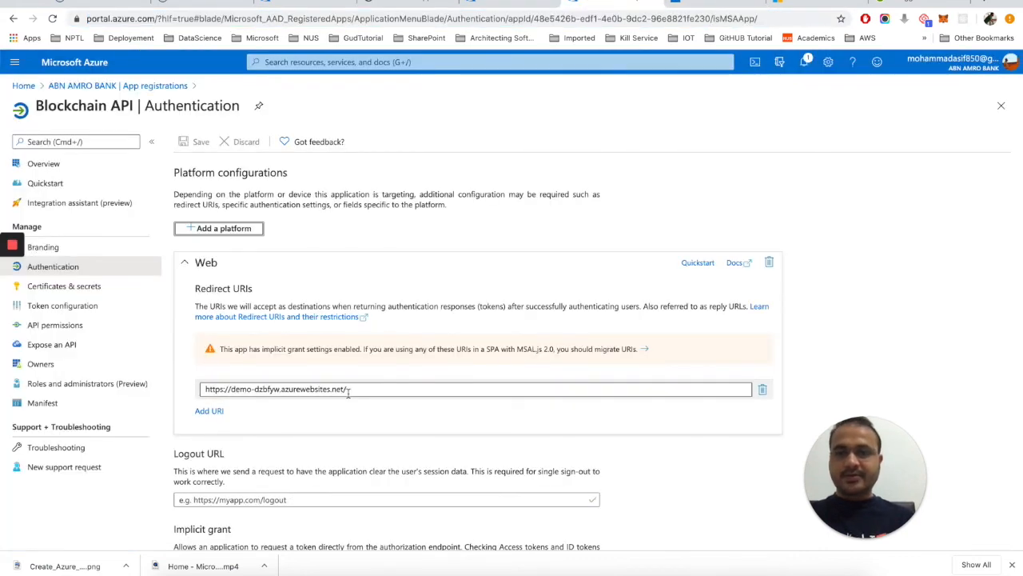
{"action": "left_click_drag", "start_coordinate": [359, 388], "coordinate": [205, 389]}
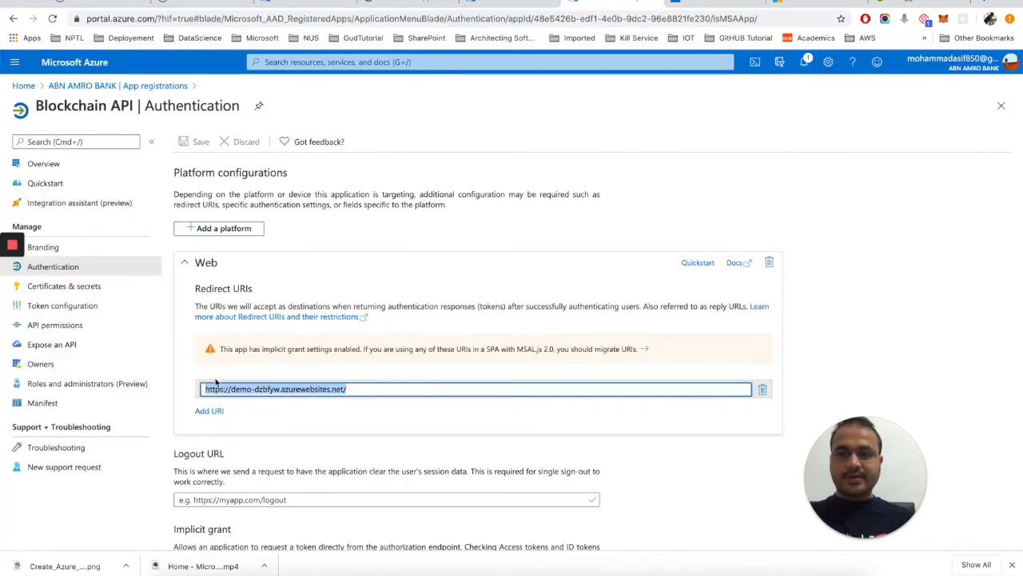
{"action": "key", "text": "ctrl+v"}
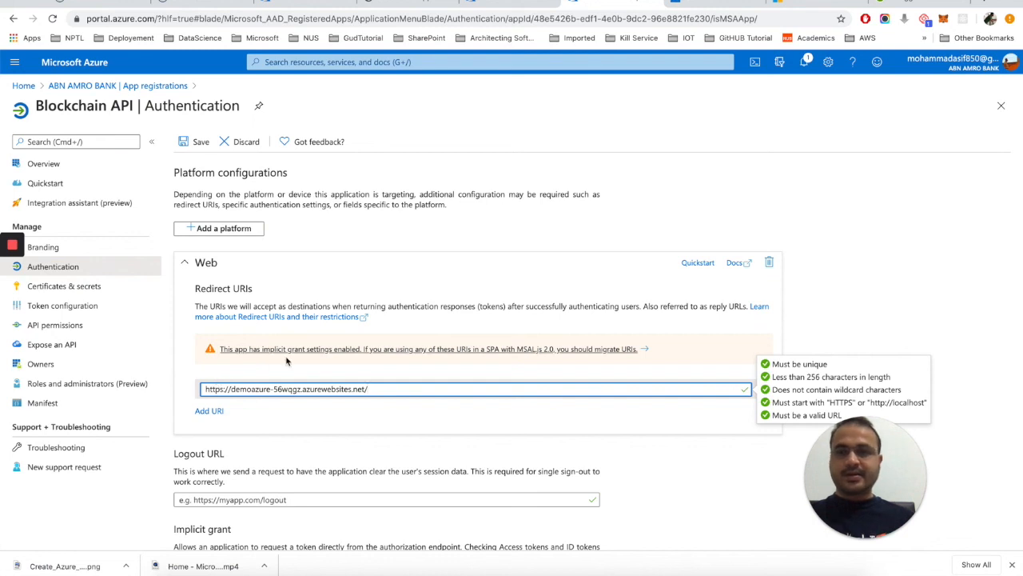
{"action": "left_click", "coordinate": [199, 142]}
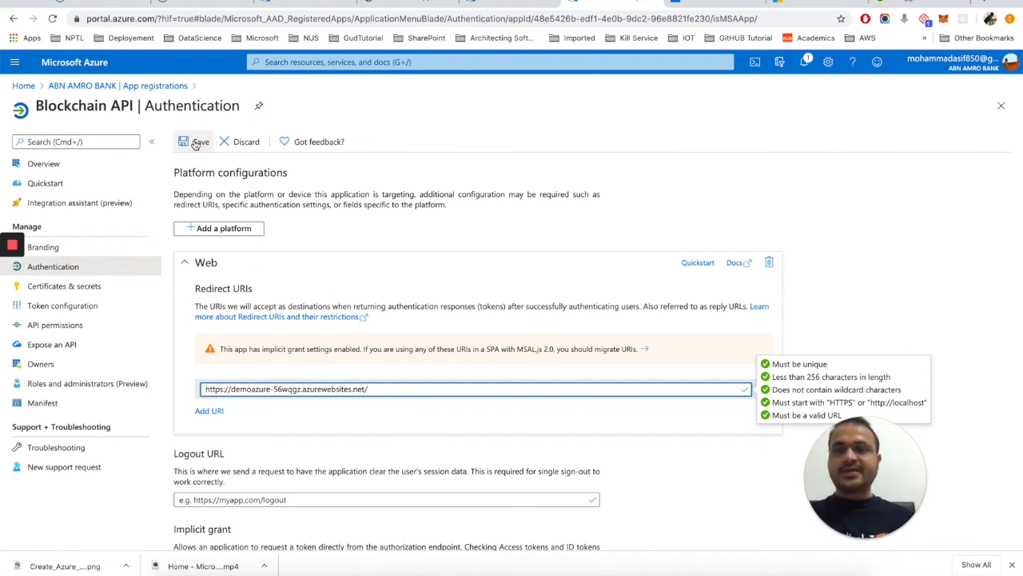
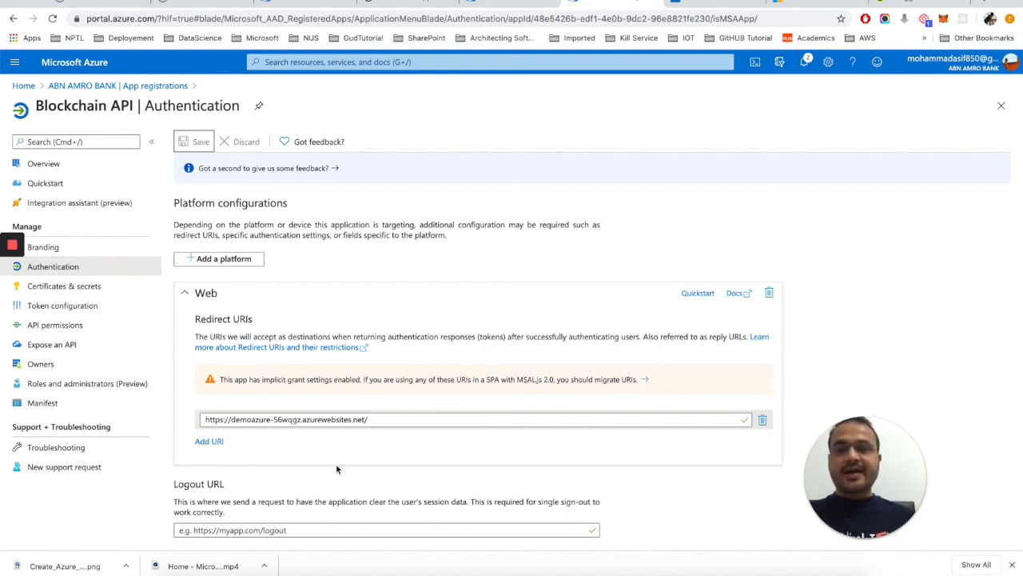
{"action": "scroll", "coordinate": [416, 420], "scroll_direction": "down", "scroll_amount": 1}
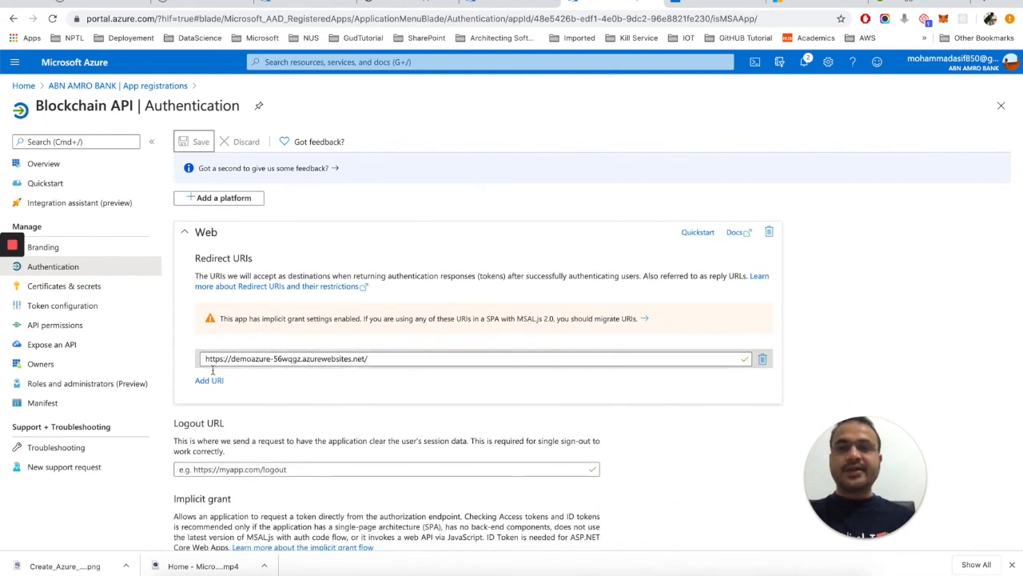
- Read the guide's Step-46 on enterprise applications and Step-47 on users and groups, and return to the Azure portal
{"action": "left_click", "coordinate": [417, 4]}
{"action": "scroll", "coordinate": [580, 276], "scroll_direction": "down", "scroll_amount": 3}
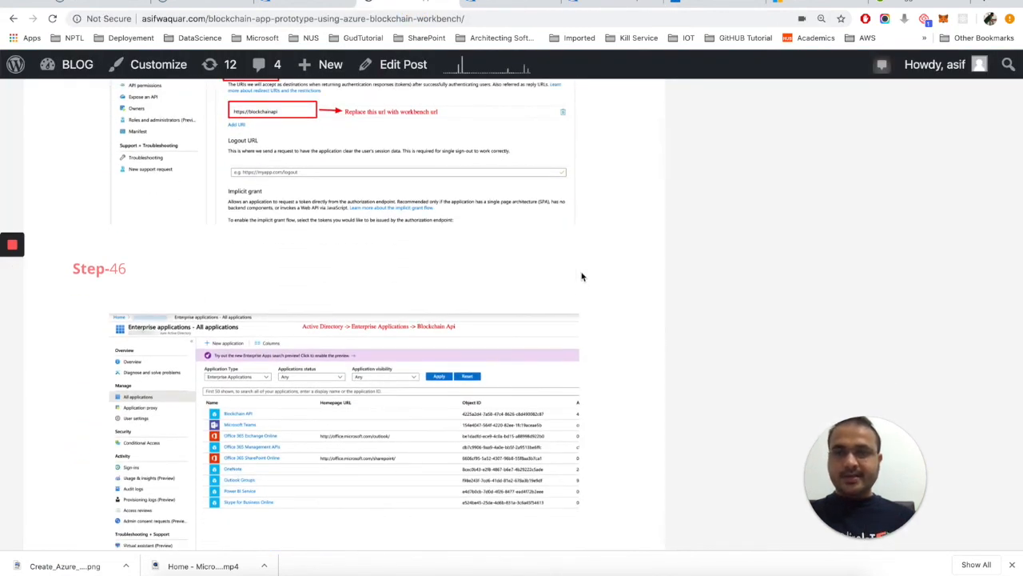
{"action": "scroll", "coordinate": [582, 277], "scroll_direction": "down", "scroll_amount": 2}
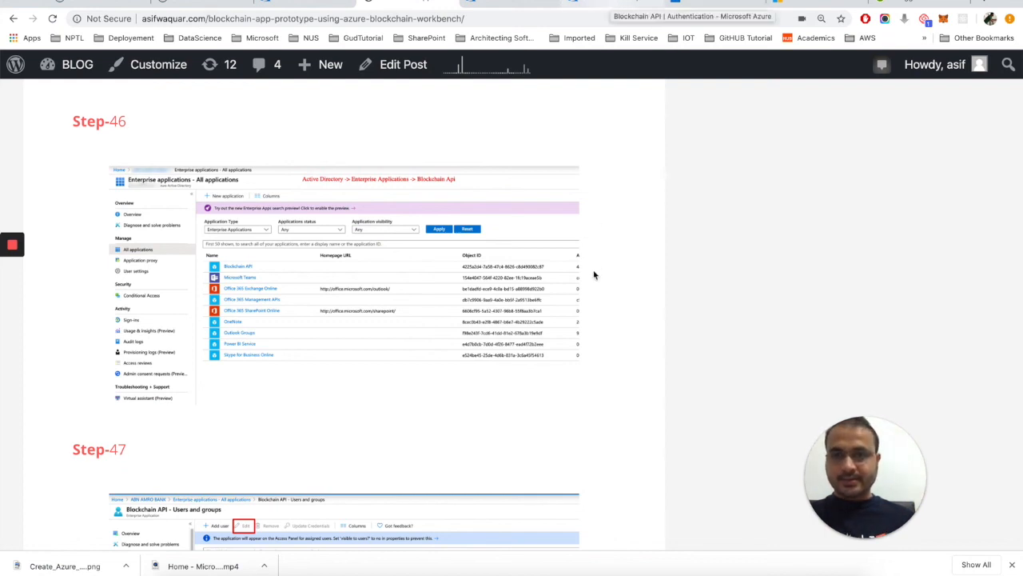
{"action": "scroll", "coordinate": [593, 275], "scroll_direction": "down", "scroll_amount": 3}
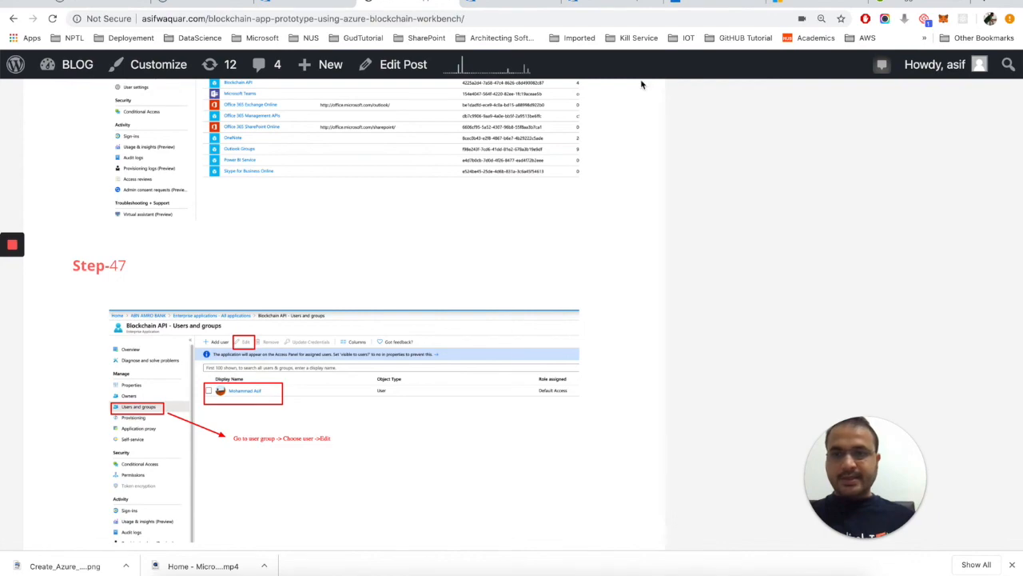
{"action": "left_click", "coordinate": [614, 5]}
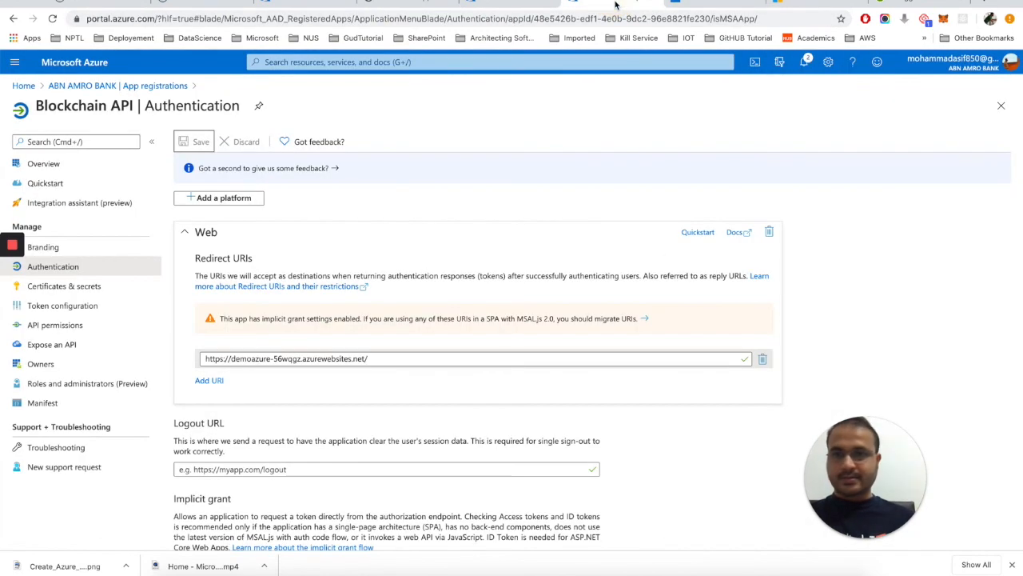
- Leave the Blockchain API registration and open the Blockchain API enterprise application under Azure Active Directory
{"action": "left_click", "coordinate": [112, 86]}
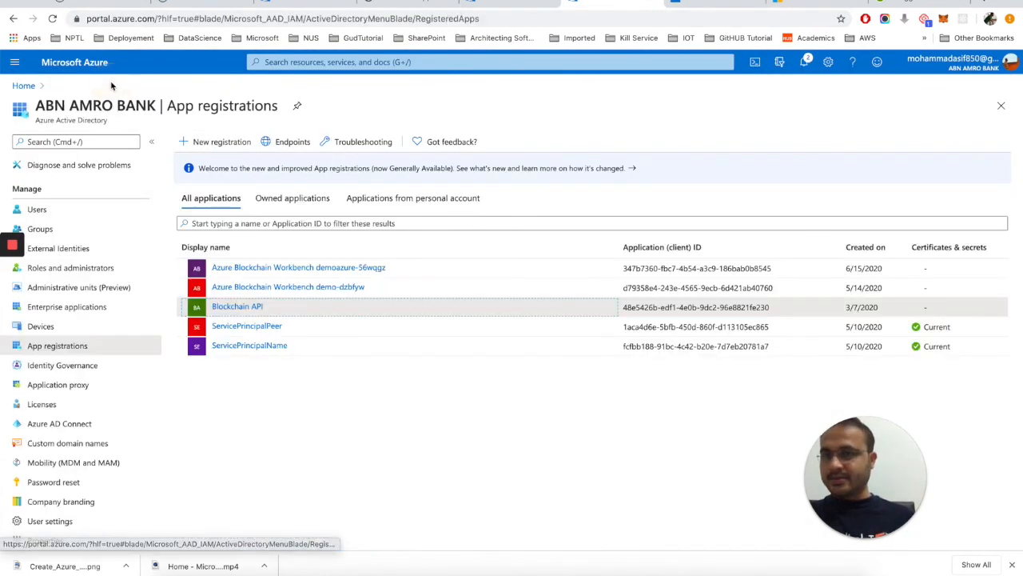
{"action": "scroll", "coordinate": [70, 372], "scroll_direction": "up", "scroll_amount": 1}
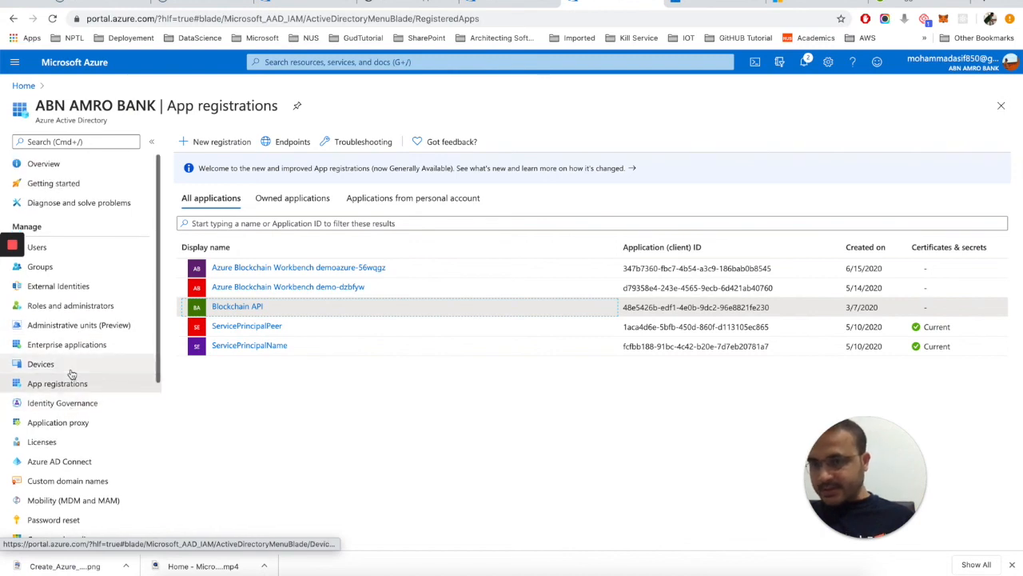
{"action": "scroll", "coordinate": [70, 373], "scroll_direction": "down", "scroll_amount": 4}
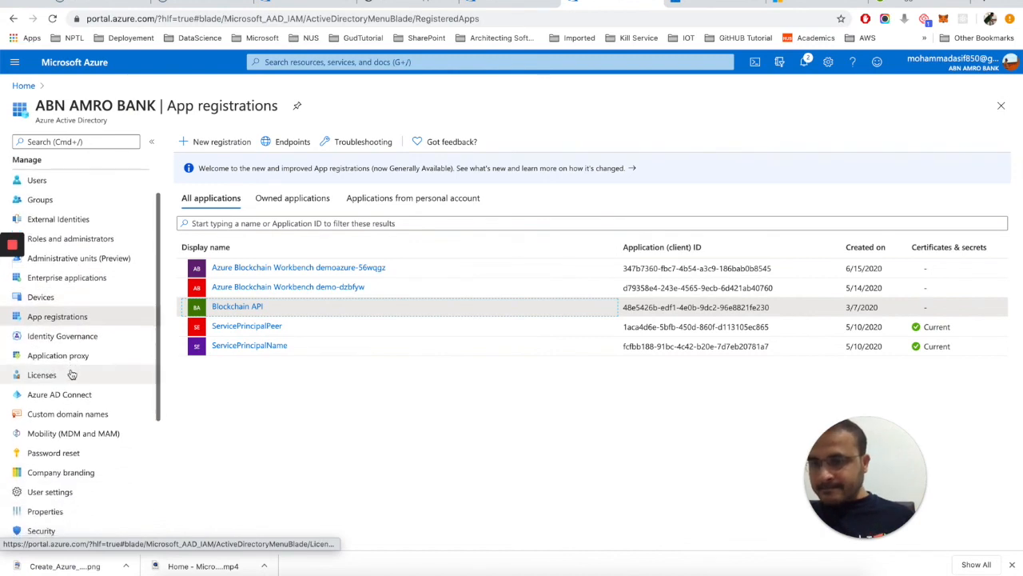
{"action": "scroll", "coordinate": [71, 374], "scroll_direction": "down", "scroll_amount": 3}
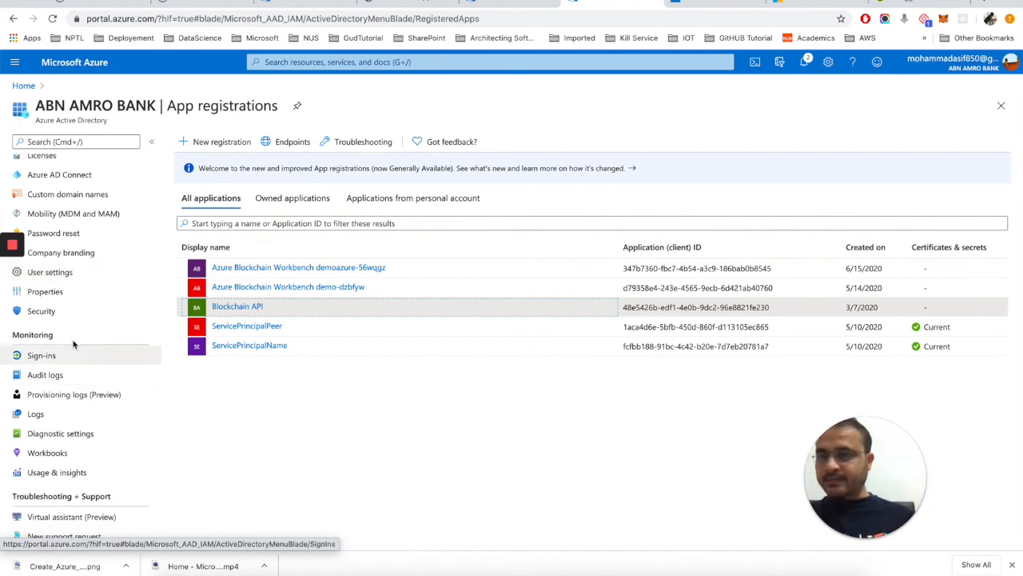
{"action": "scroll", "coordinate": [76, 323], "scroll_direction": "up", "scroll_amount": 7}
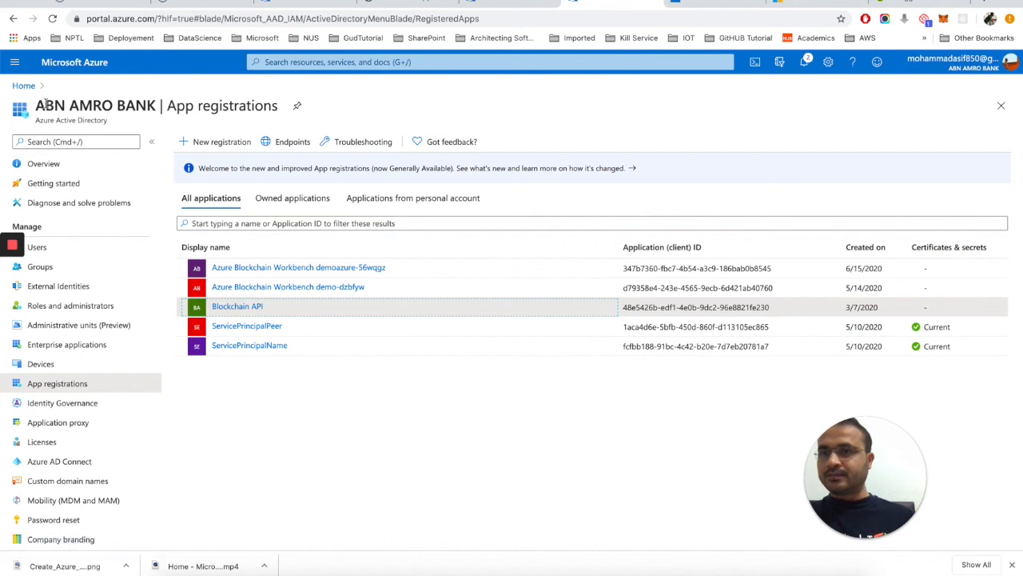
{"action": "left_click", "coordinate": [15, 62]}
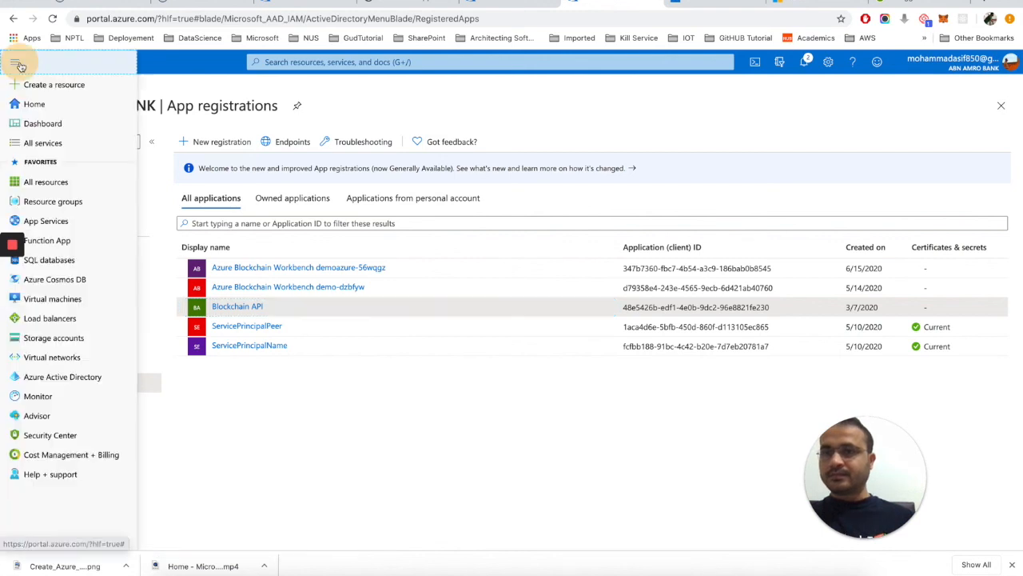
{"action": "left_click", "coordinate": [34, 375]}
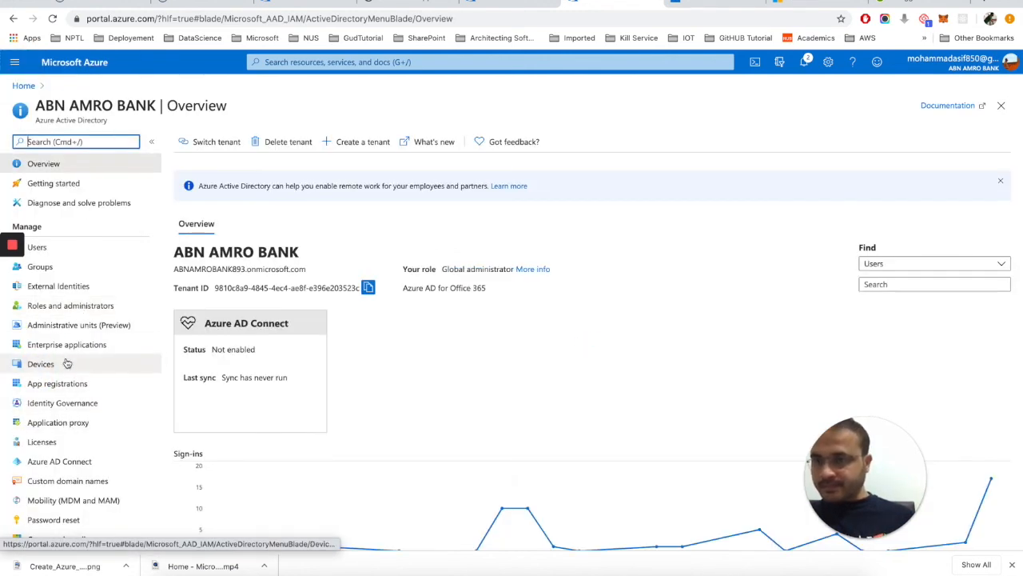
{"action": "left_click", "coordinate": [67, 345]}
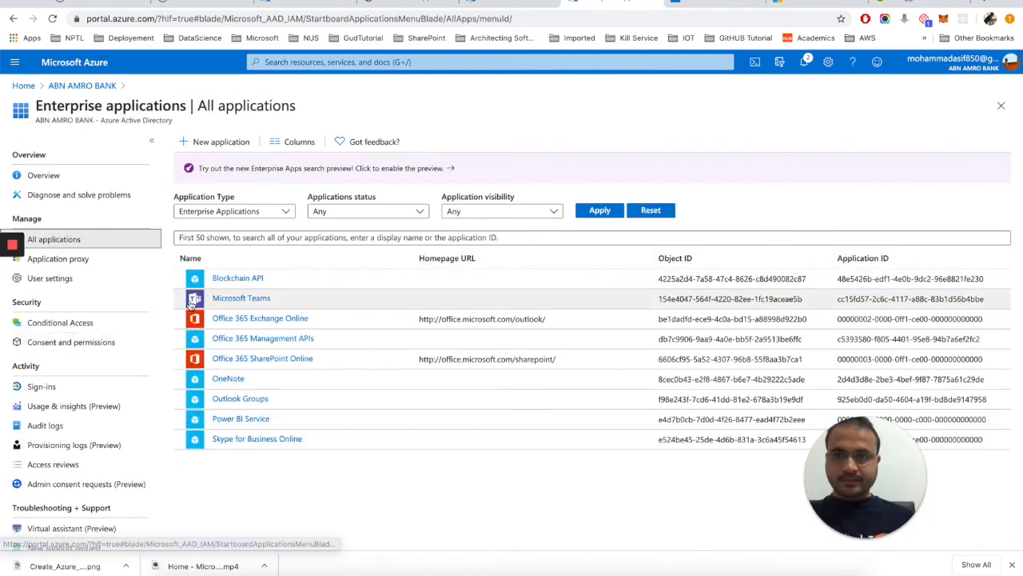
{"action": "left_click", "coordinate": [232, 278]}
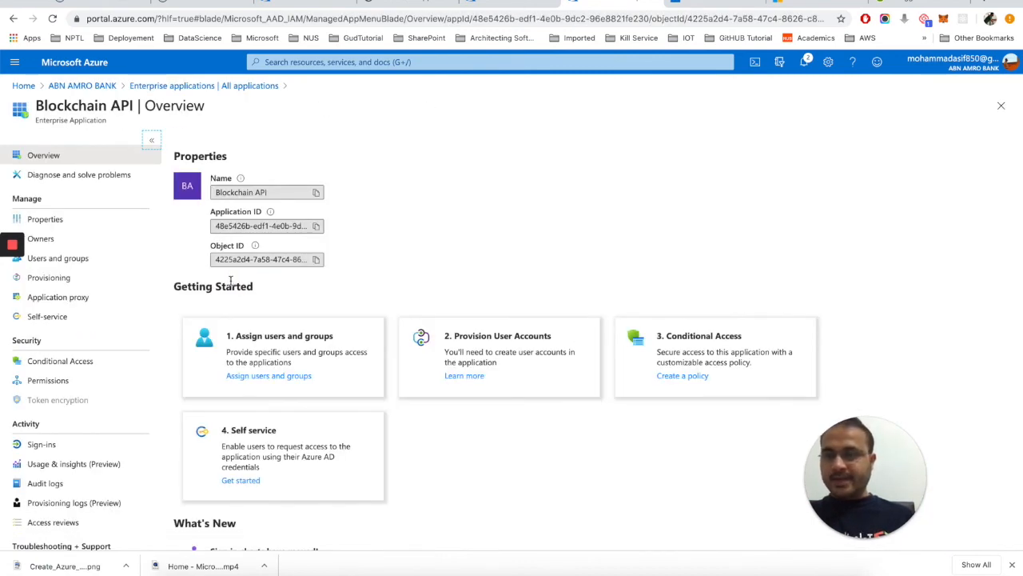
{"action": "scroll", "coordinate": [141, 489], "scroll_direction": "down", "scroll_amount": 1}
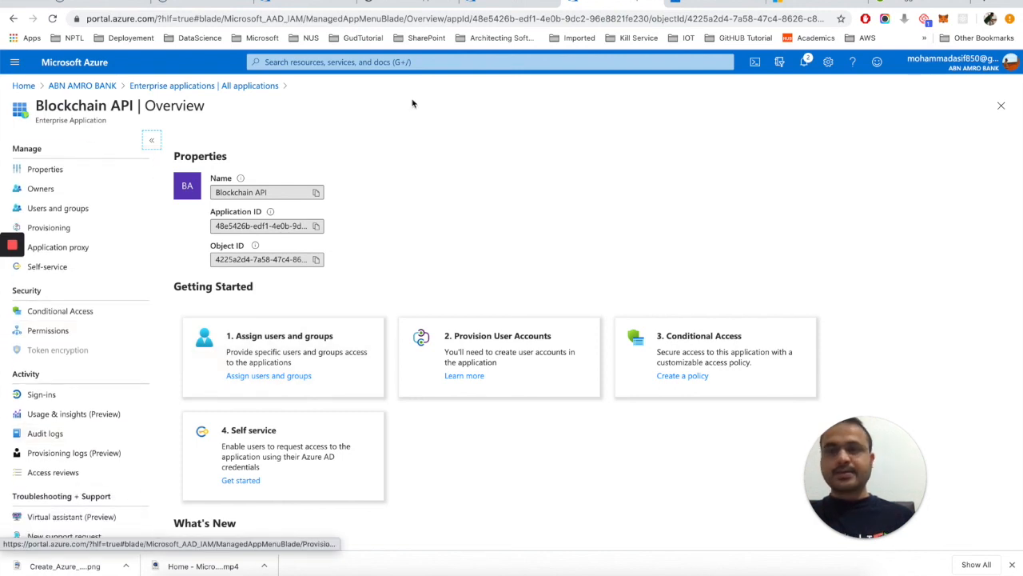
- Recheck the guide's Step-47 and open the users and groups of the Blockchain API enterprise application in the Azure portal
{"action": "left_click", "coordinate": [409, 6]}
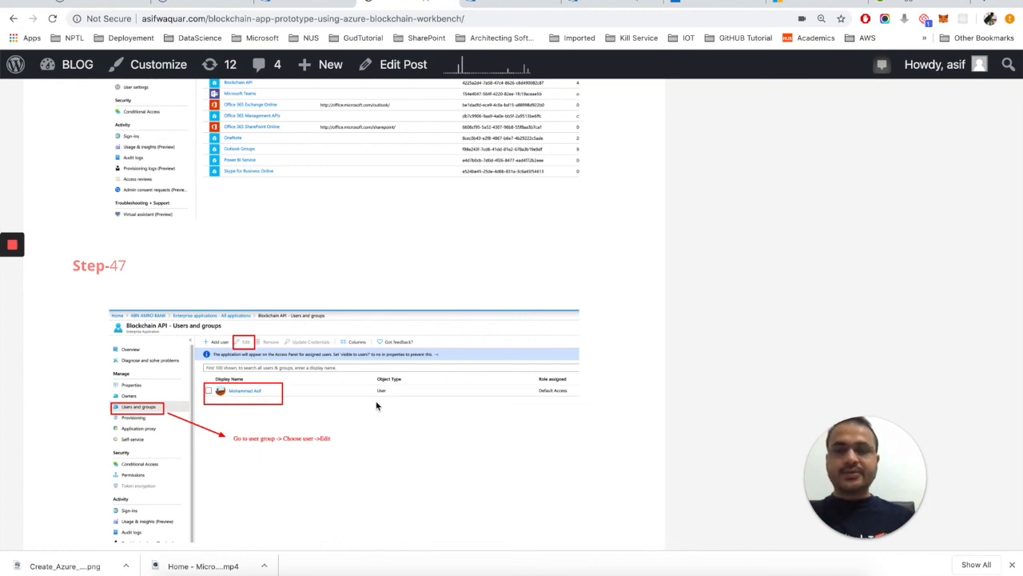
{"action": "left_click", "coordinate": [594, 3]}
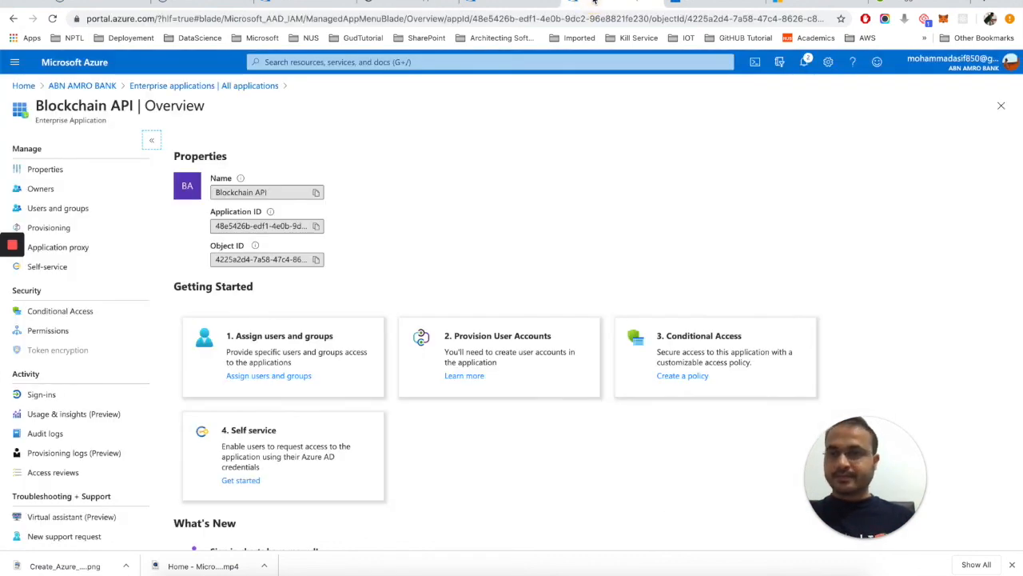
{"action": "left_click", "coordinate": [89, 211]}
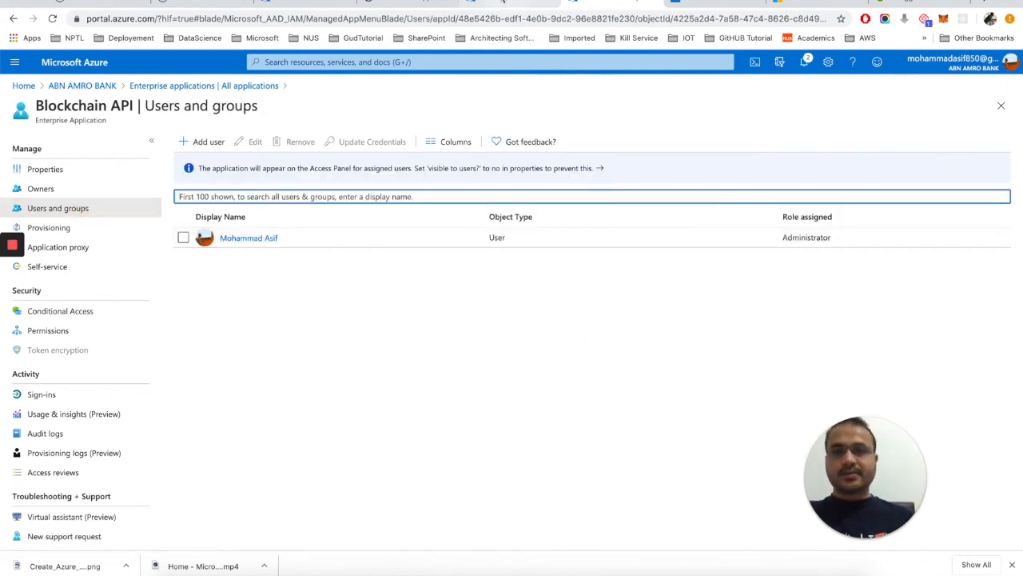
- Read the guide's Step-47 and Step-48 on editing the user's assignment and selecting the Administrator role
{"action": "left_click", "coordinate": [502, 4]}
{"action": "left_click", "coordinate": [409, 6]}
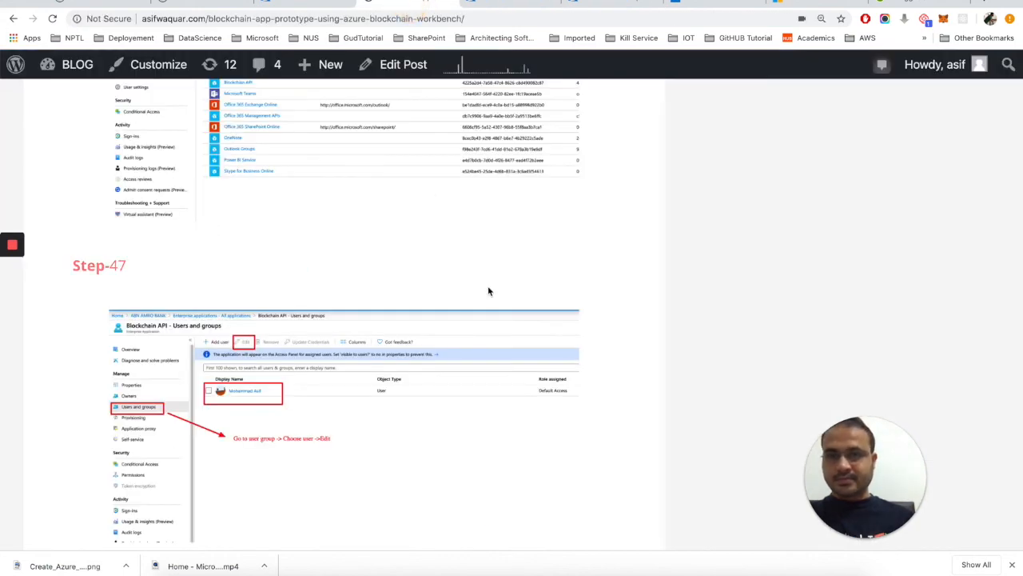
{"action": "scroll", "coordinate": [607, 315], "scroll_direction": "down", "scroll_amount": 3}
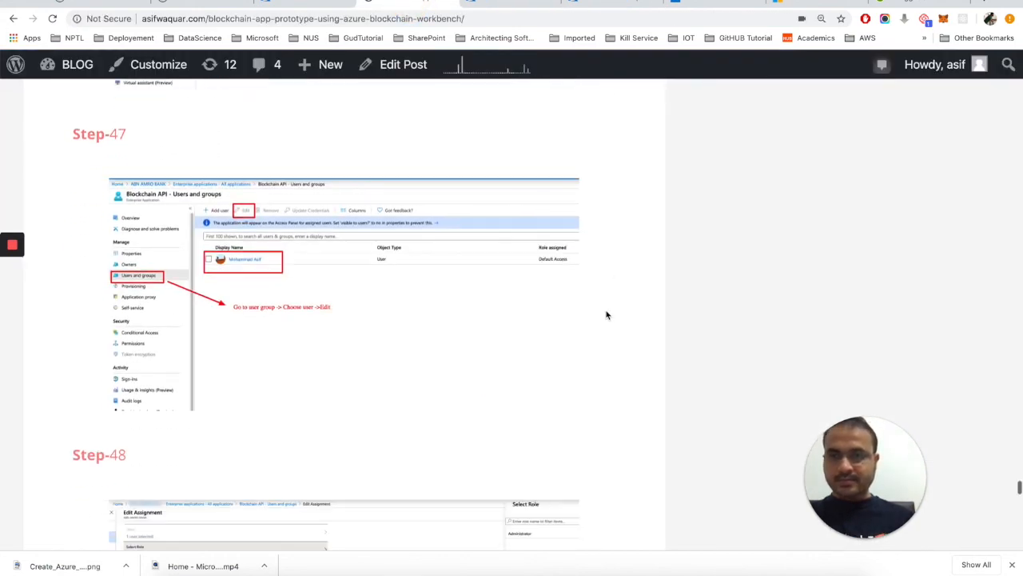
{"action": "scroll", "coordinate": [607, 315], "scroll_direction": "down", "scroll_amount": 3}
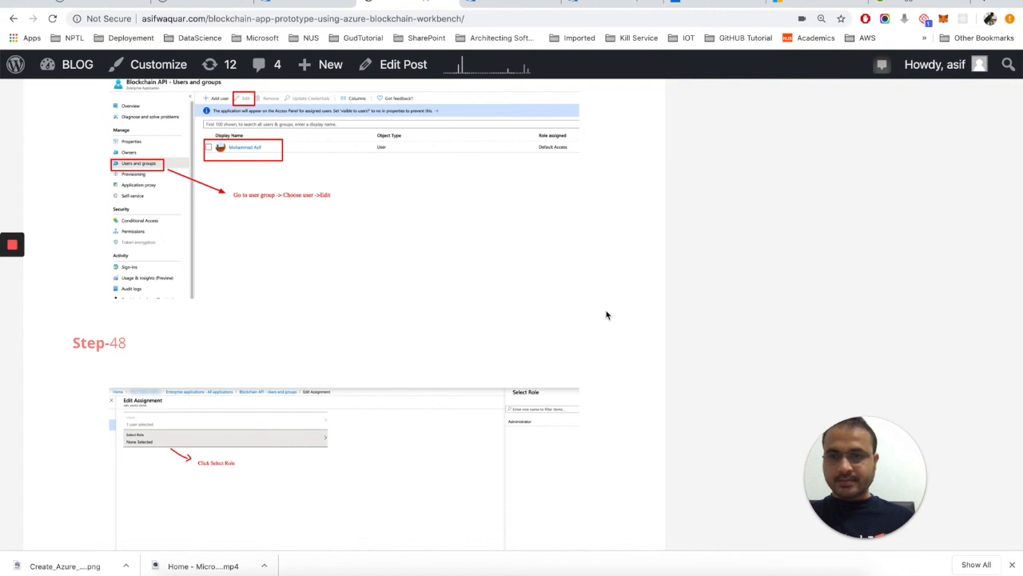
{"action": "scroll", "coordinate": [606, 315], "scroll_direction": "down", "scroll_amount": 3}
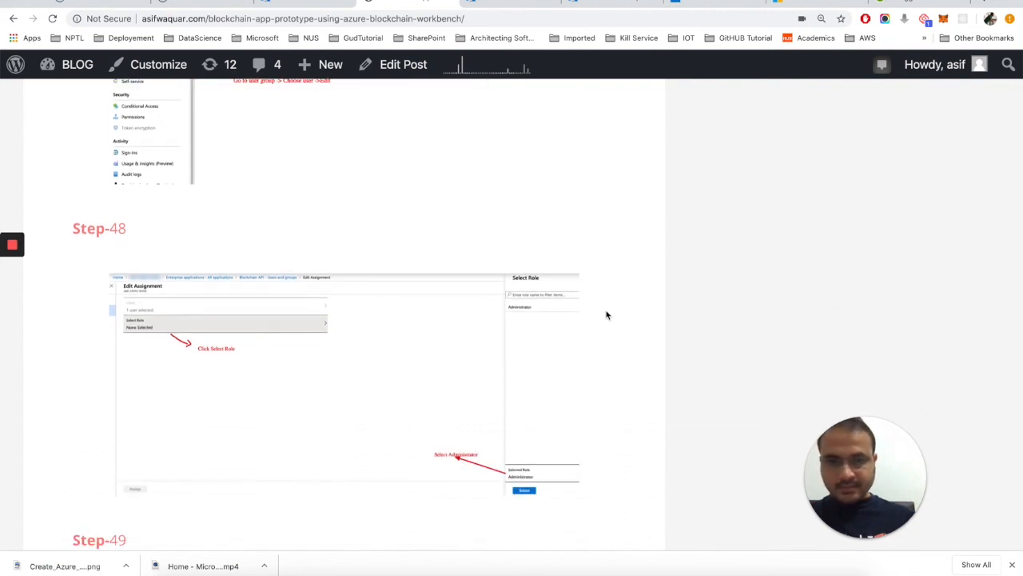
{"action": "scroll", "coordinate": [607, 315], "scroll_direction": "down", "scroll_amount": 2}
{"action": "scroll", "coordinate": [605, 313], "scroll_direction": "up", "scroll_amount": 4}
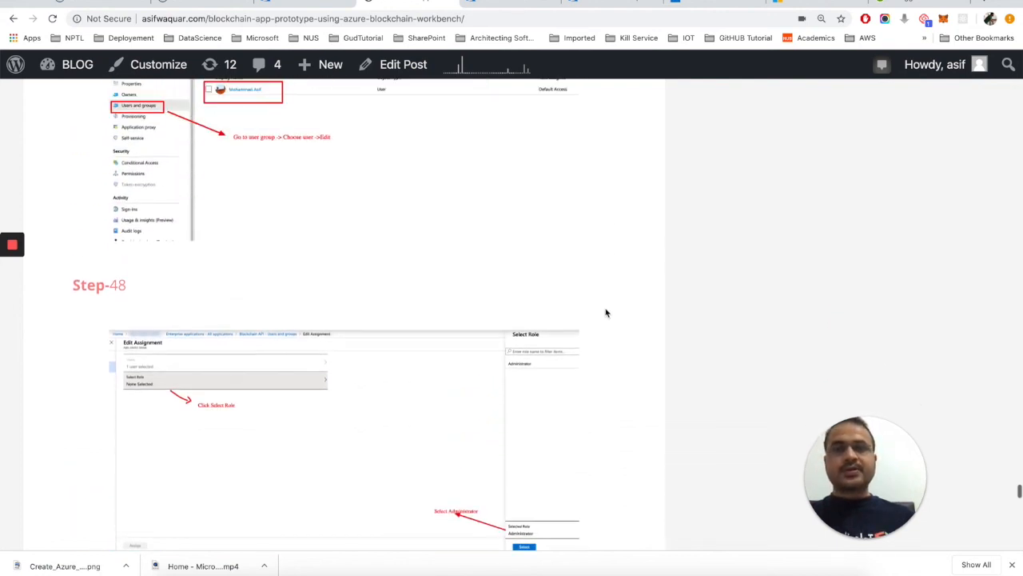
- In the Azure portal, review the assigned user's profile, assigned roles and Global administrator assignments, and return to the Blockchain API's users and groups
{"action": "left_click", "coordinate": [580, 11]}
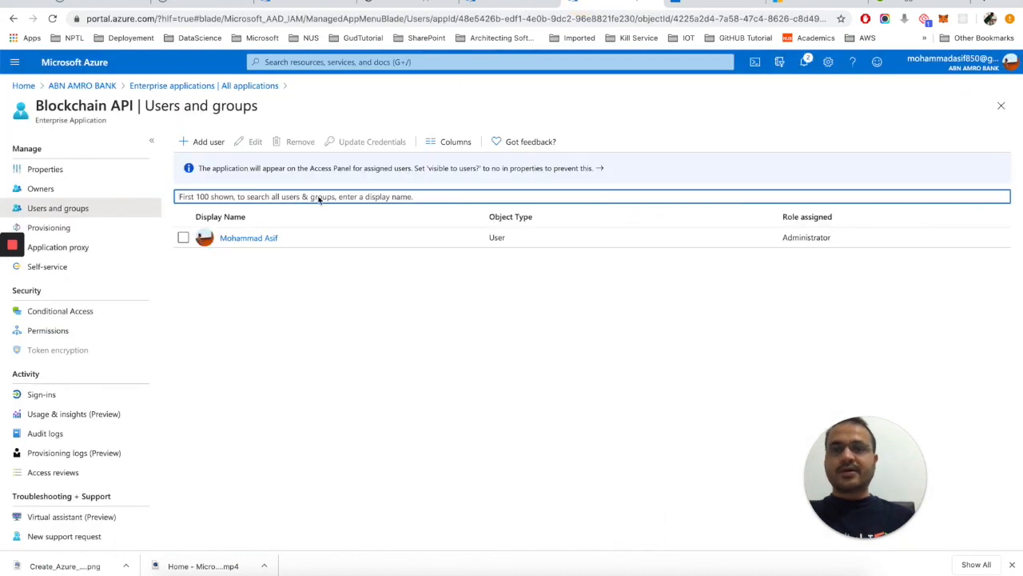
{"action": "left_click", "coordinate": [264, 237]}
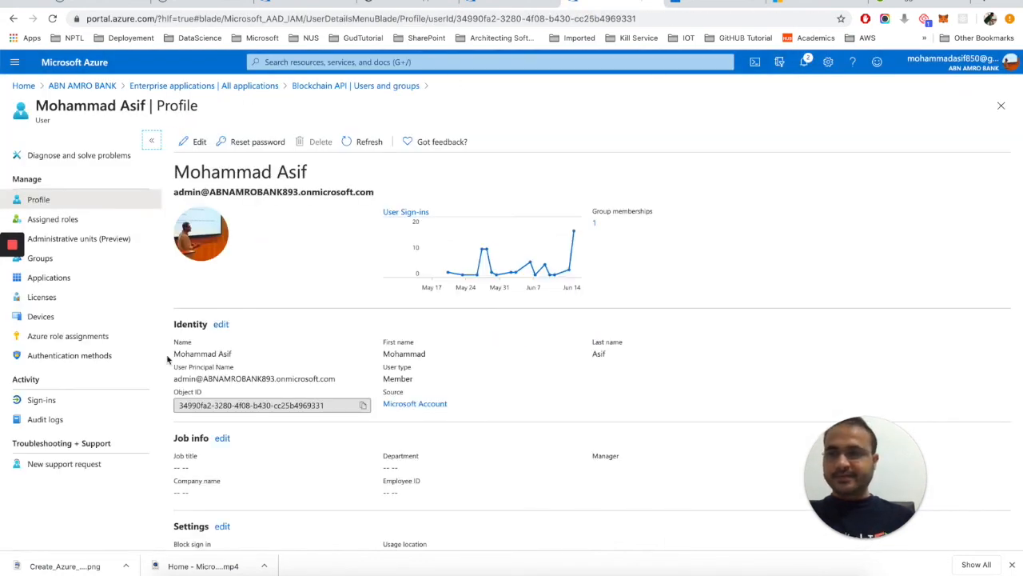
{"action": "left_click", "coordinate": [89, 224]}
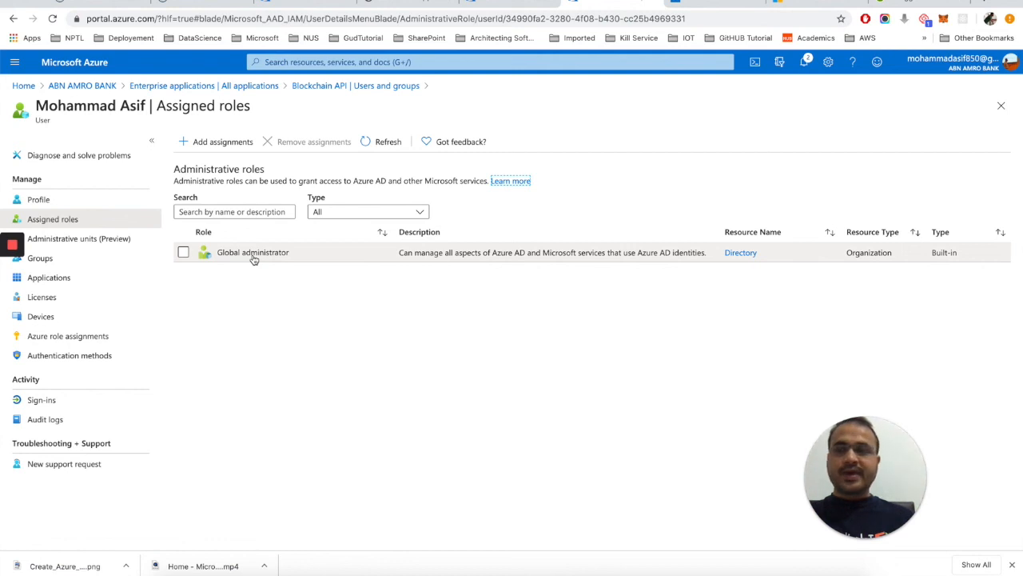
{"action": "left_click", "coordinate": [253, 252]}
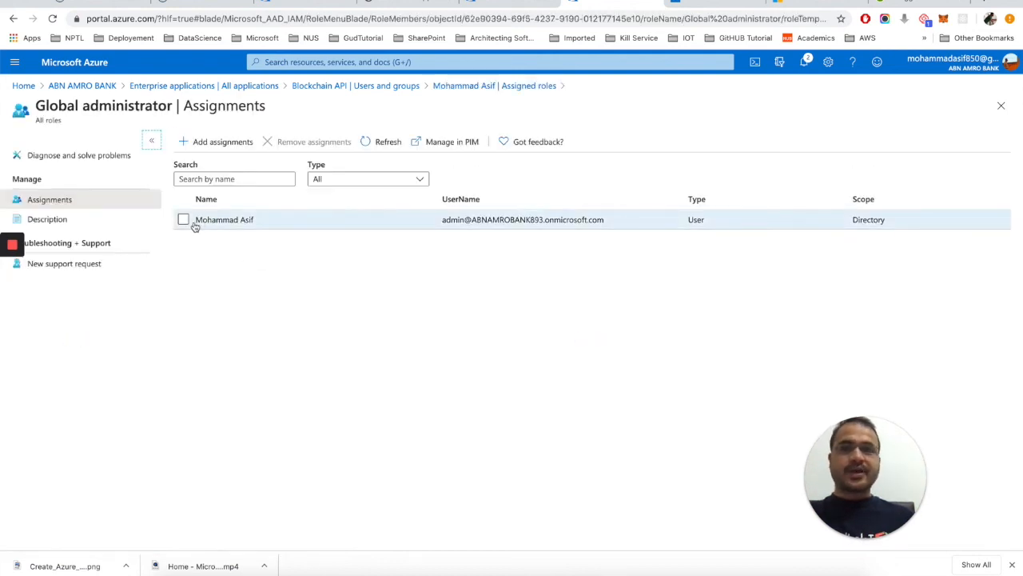
{"action": "left_click", "coordinate": [315, 88]}
{"action": "left_click", "coordinate": [200, 382]}
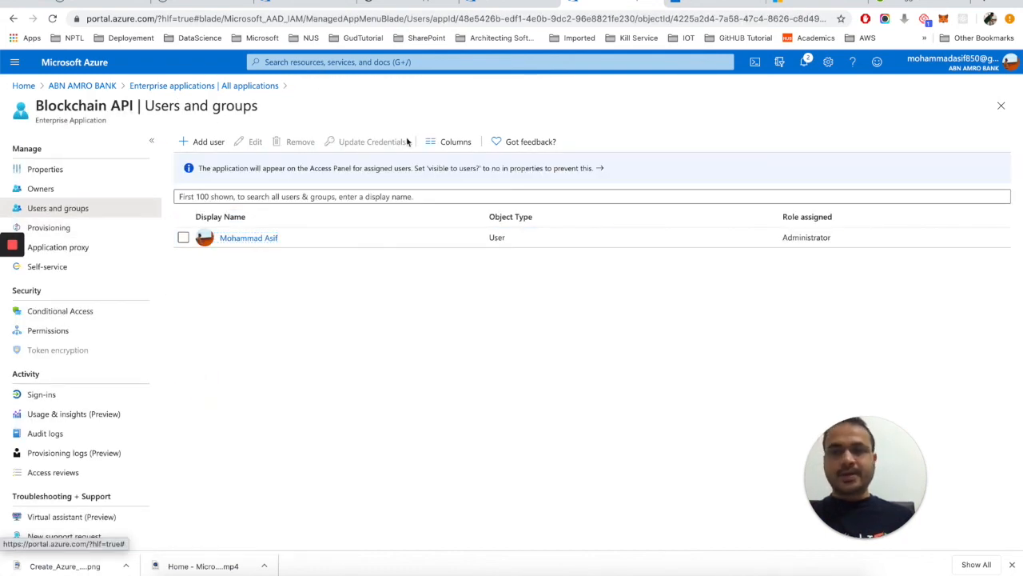
- Read the guide from Step-47 to Step-50 on role selection and application upload, and switch to the Setup Process slide in PowerPoint
{"action": "left_click", "coordinate": [479, 4]}
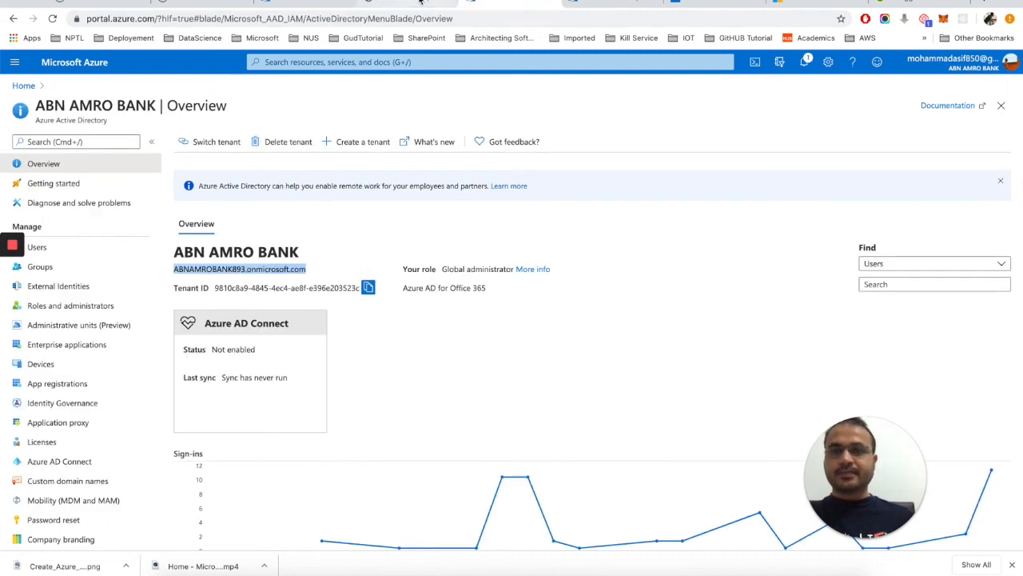
{"action": "left_click", "coordinate": [416, 4]}
{"action": "scroll", "coordinate": [393, 233], "scroll_direction": "up", "scroll_amount": 3}
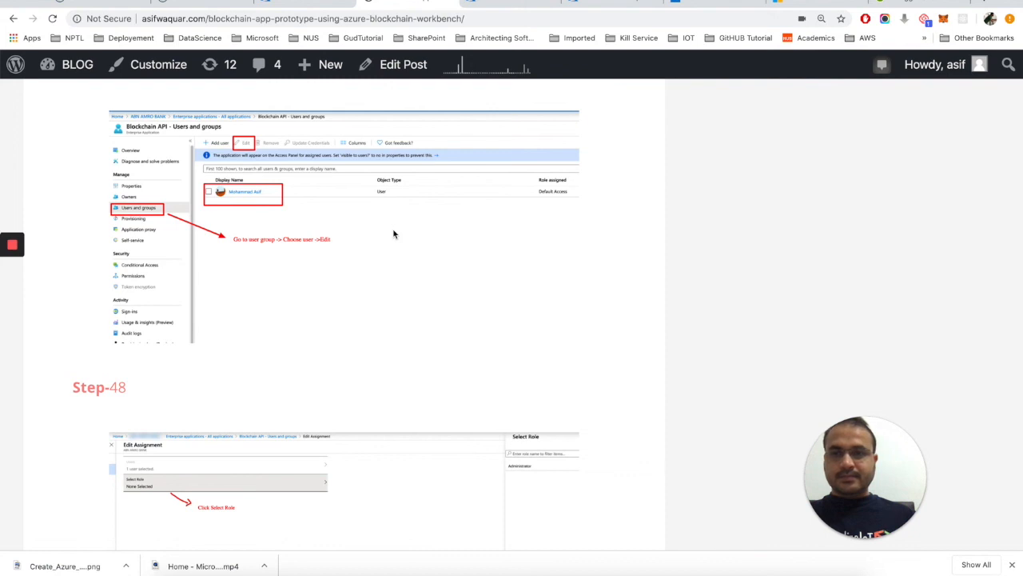
{"action": "scroll", "coordinate": [393, 234], "scroll_direction": "down", "scroll_amount": 4}
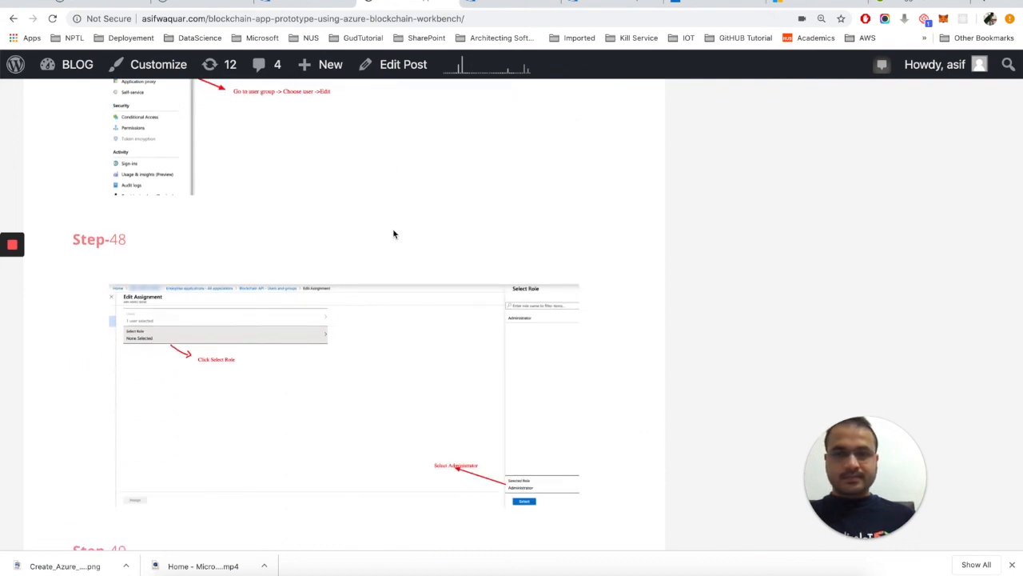
{"action": "scroll", "coordinate": [394, 234], "scroll_direction": "down", "scroll_amount": 9}
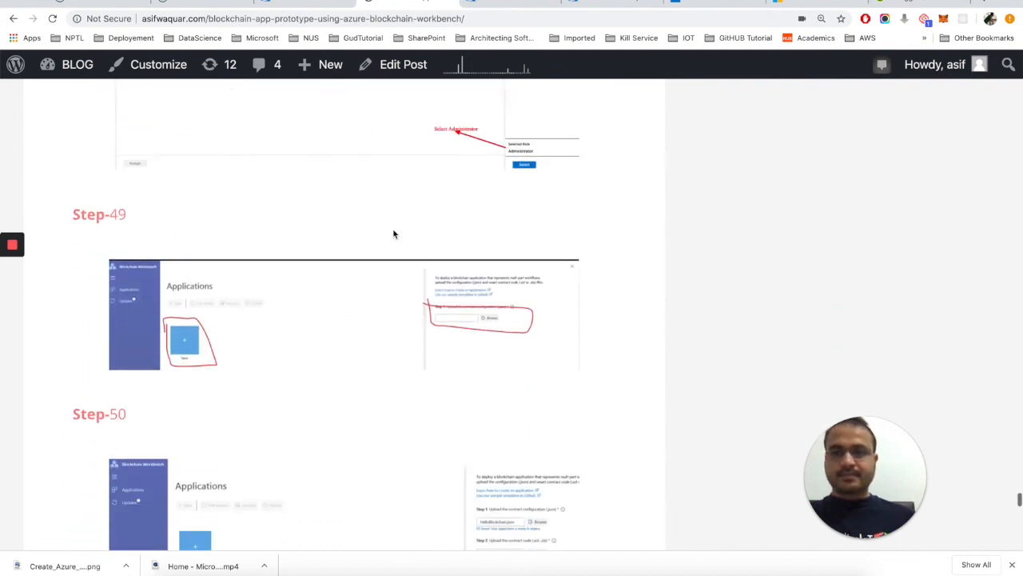
{"action": "scroll", "coordinate": [468, 308], "scroll_direction": "down", "scroll_amount": 3}
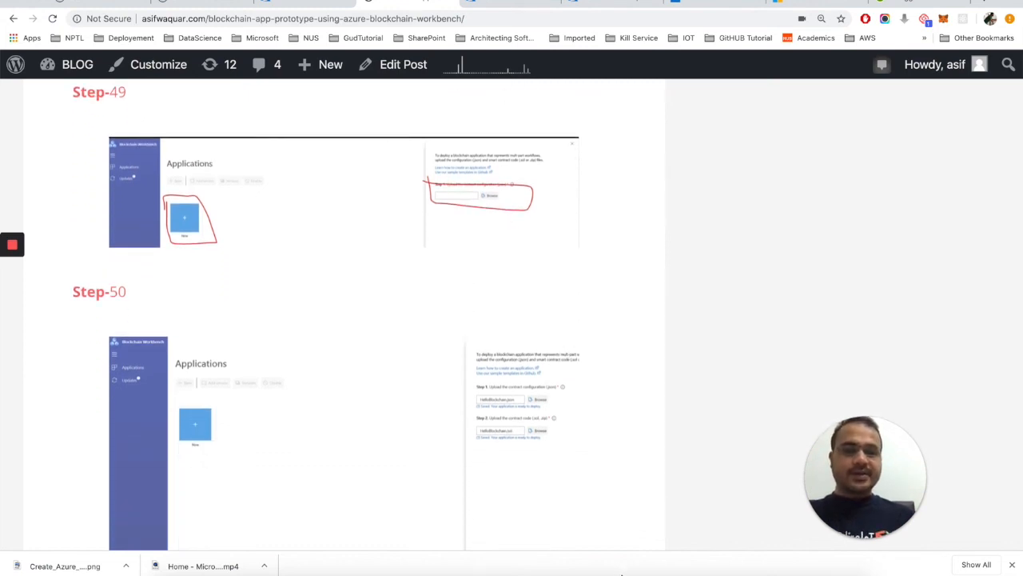
{"action": "left_click", "coordinate": [596, 569]}
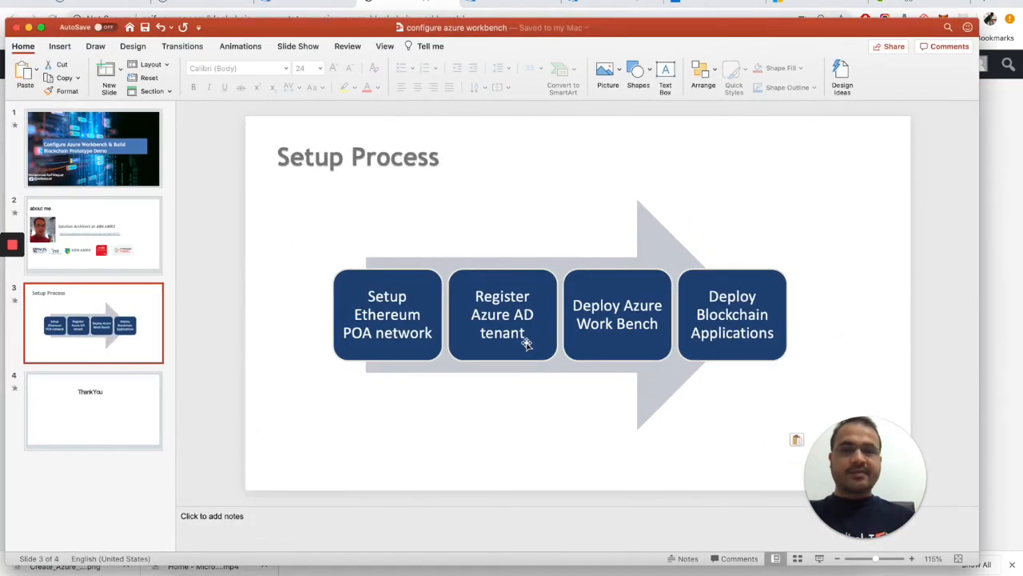